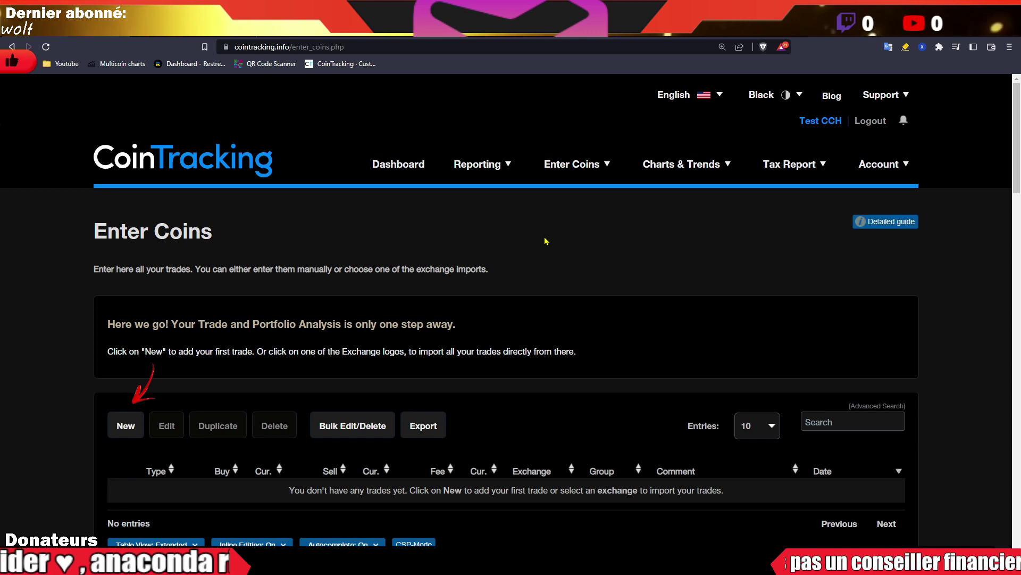
Start a new transaction on the Enter Coins page and open its list of transaction types
scroll(545, 241, "down", 2)
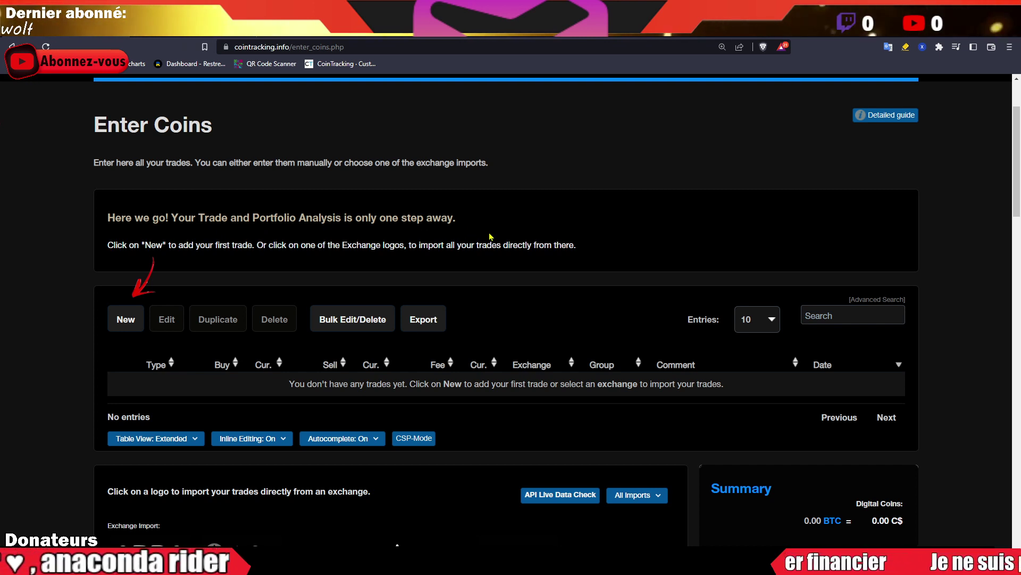
left_click(126, 320)
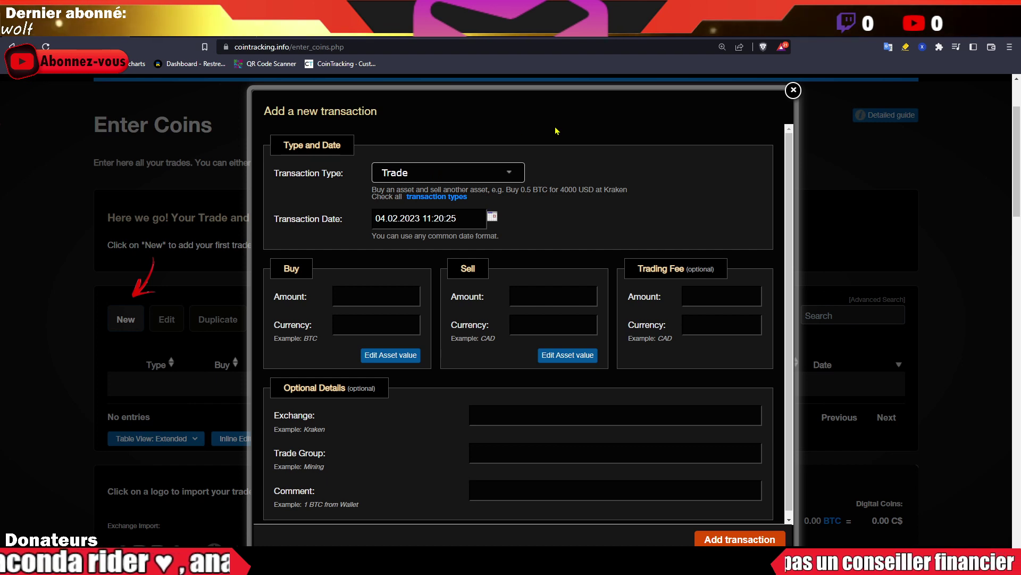
left_click(505, 171)
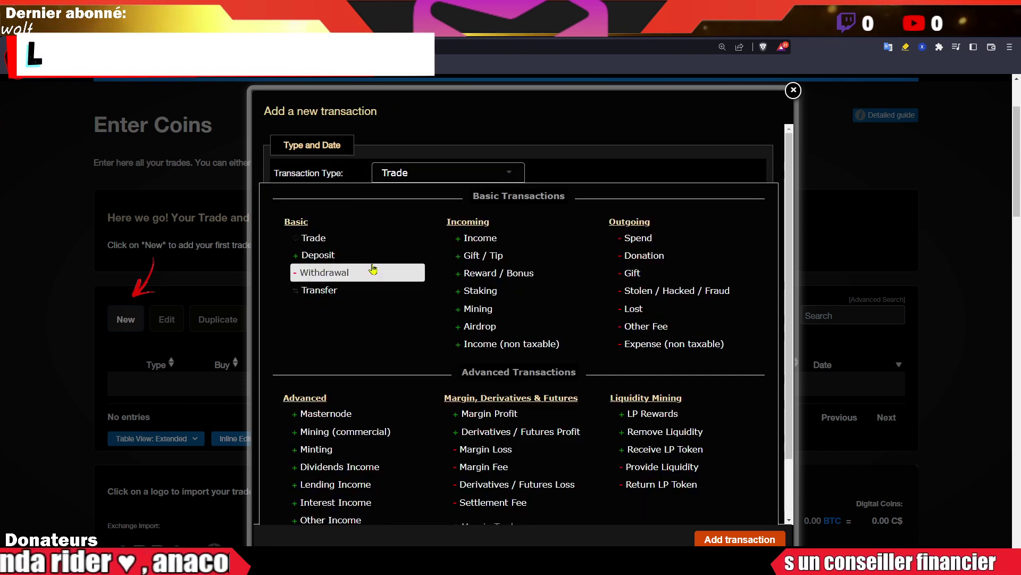
Examine the basic and advanced transaction types, including the descriptions of the liquidity mining types
scroll(335, 300, "down", 2)
scroll(336, 299, "down", 1)
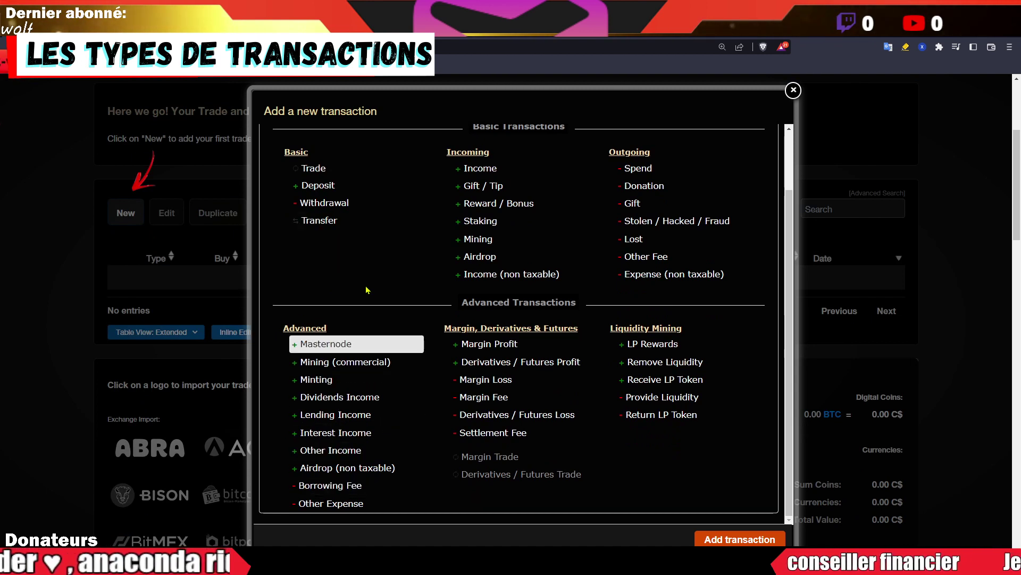
scroll(366, 290, "up", 2)
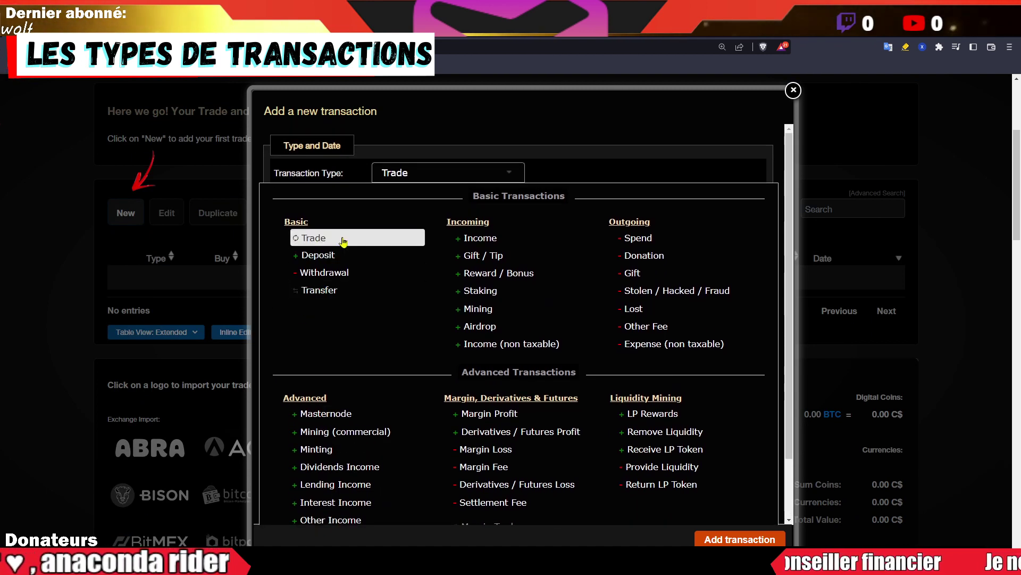
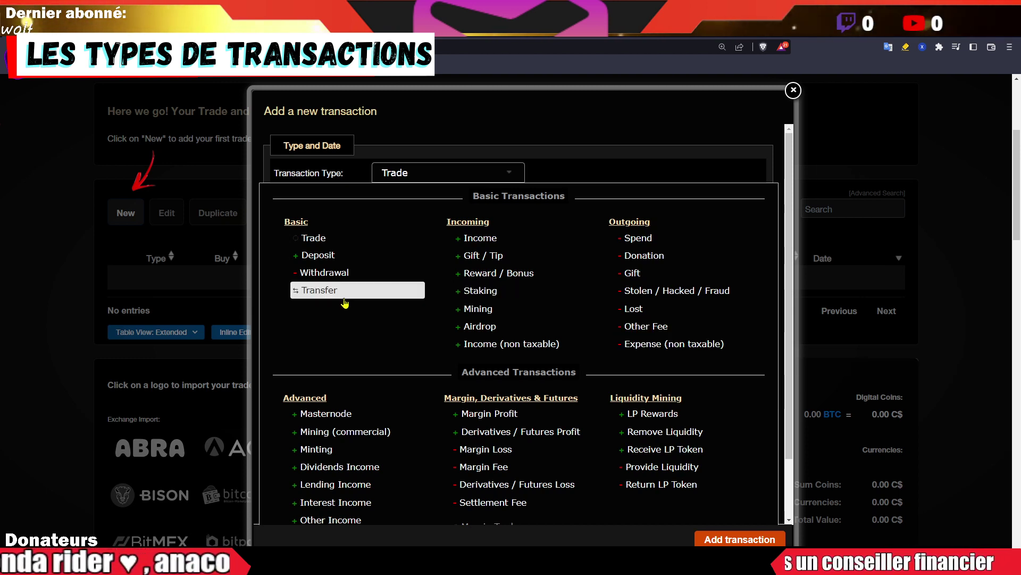
scroll(344, 302, "down", 2)
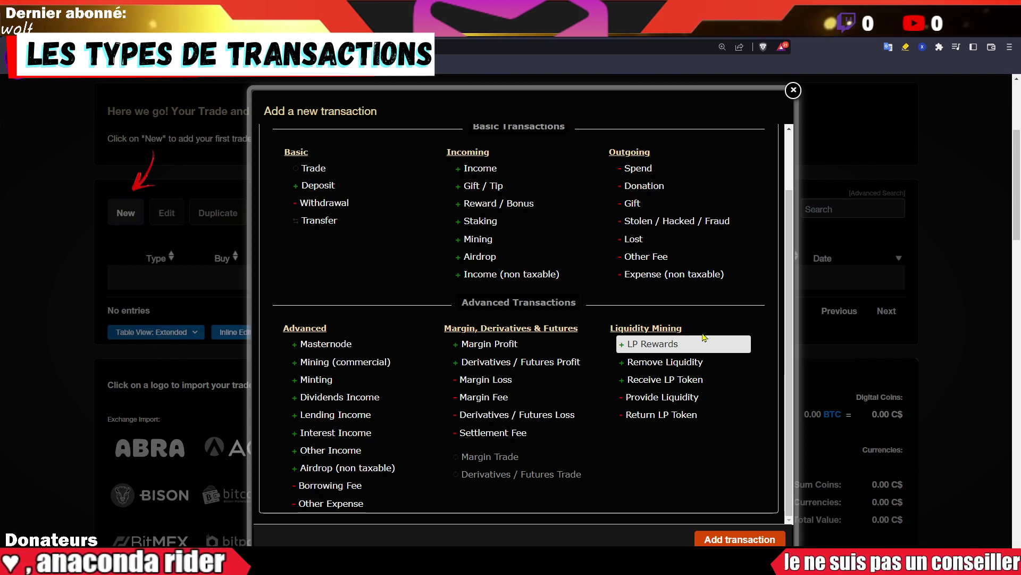
mouse_move(710, 342)
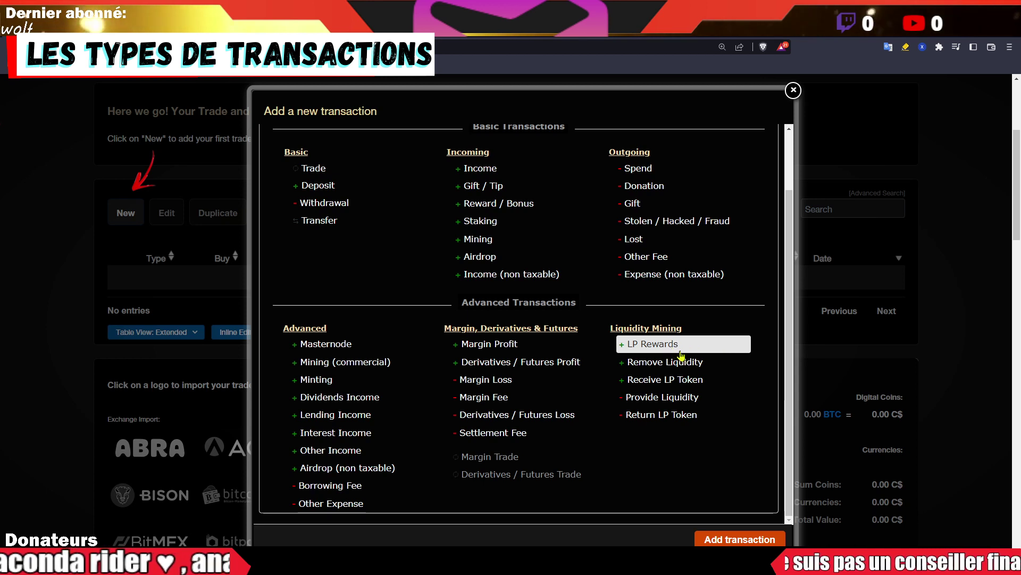
mouse_move(691, 367)
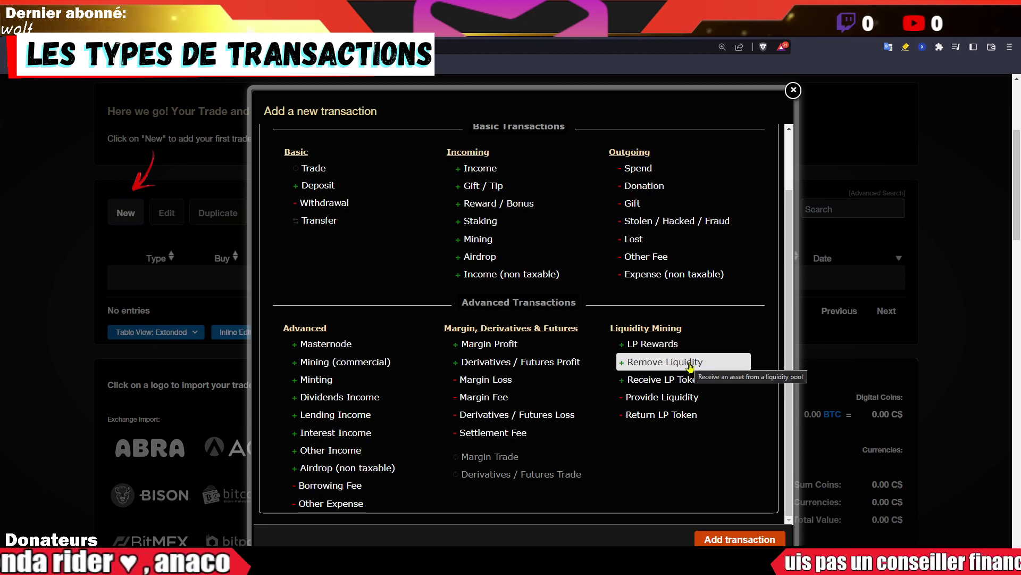
mouse_move(685, 384)
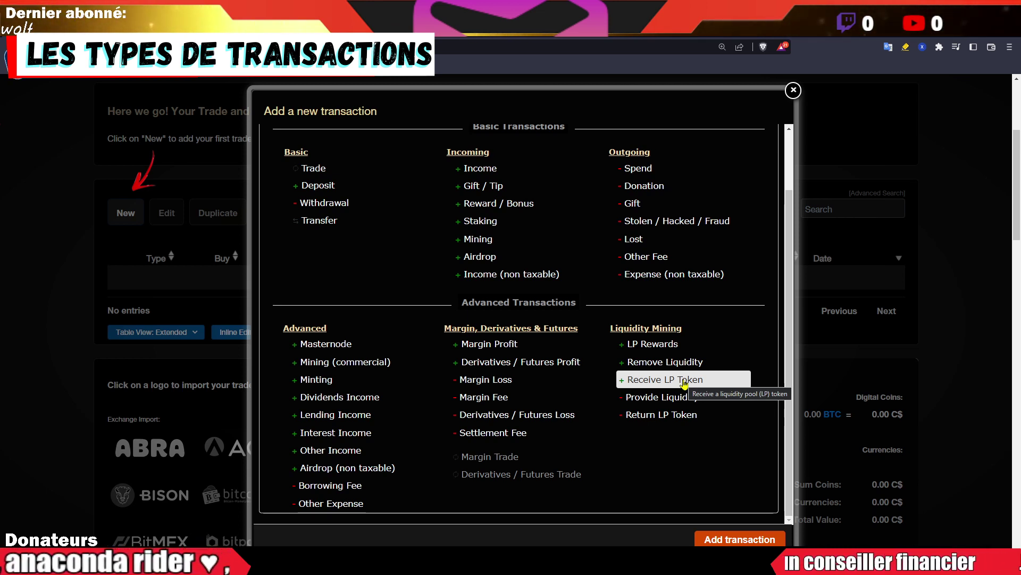
key("Up")
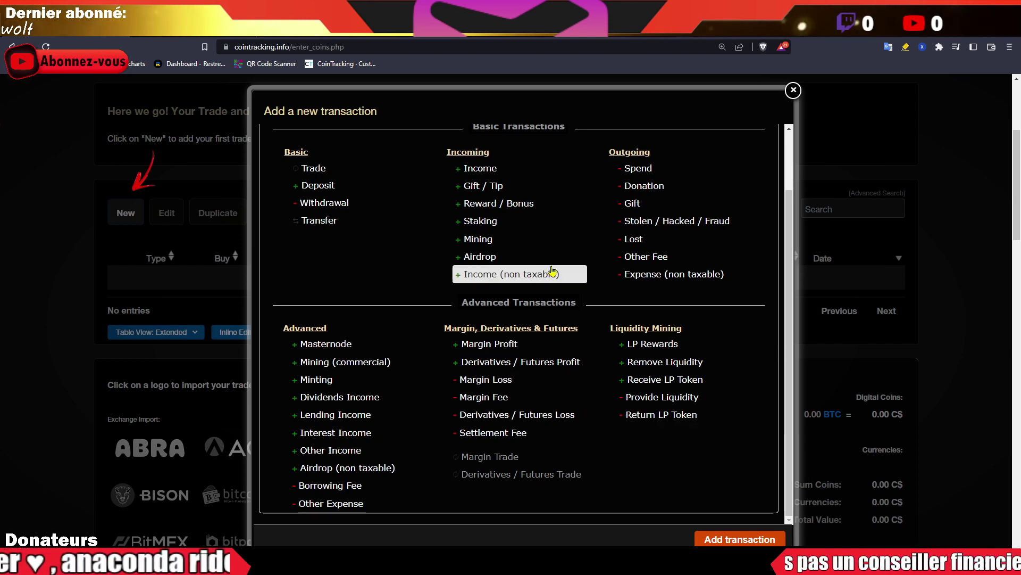
scroll(410, 268, "up", 2)
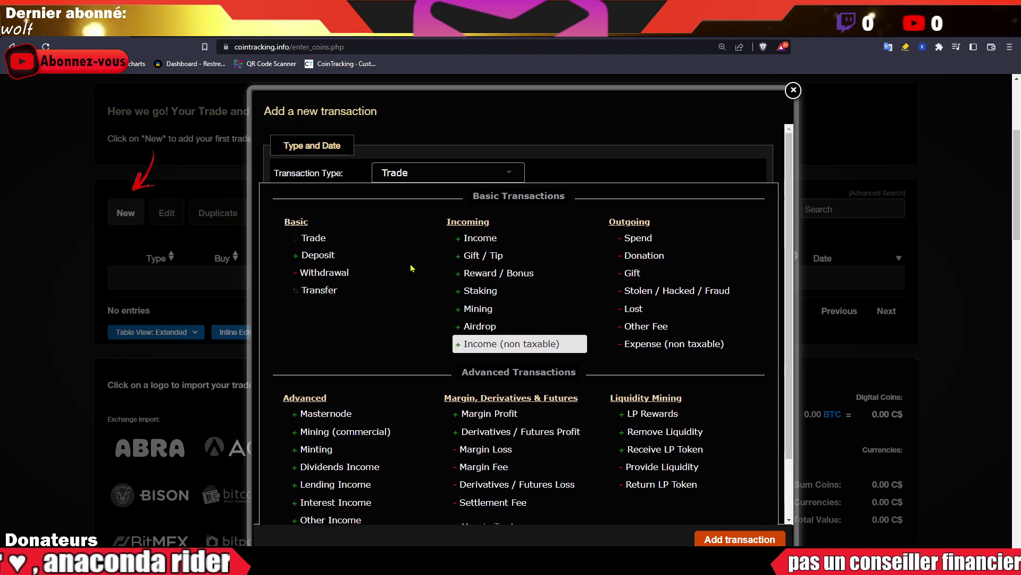
Choose Trade as the transaction type and look at the transaction date's calendar without changing the date
left_click(338, 234)
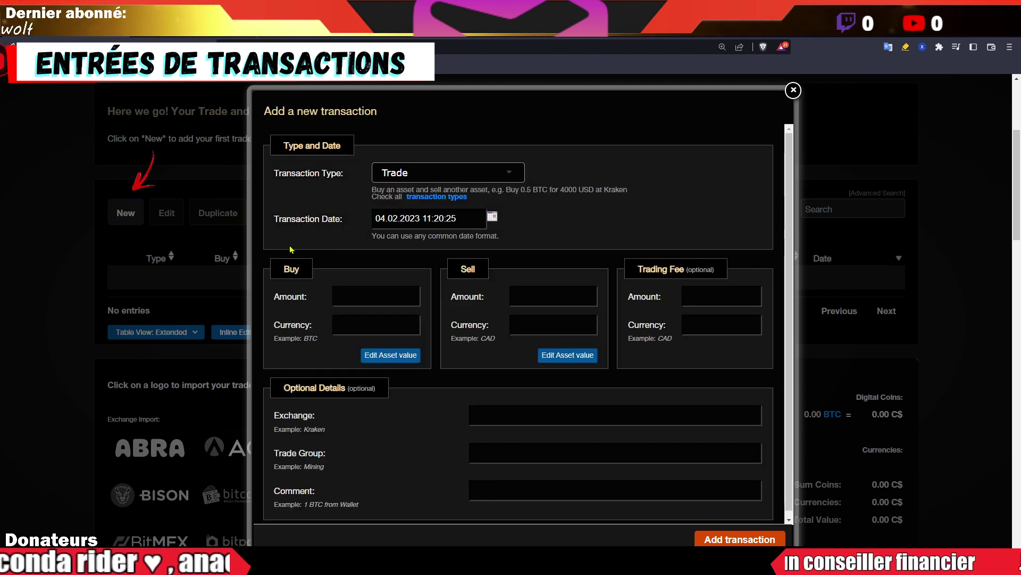
left_click(408, 217)
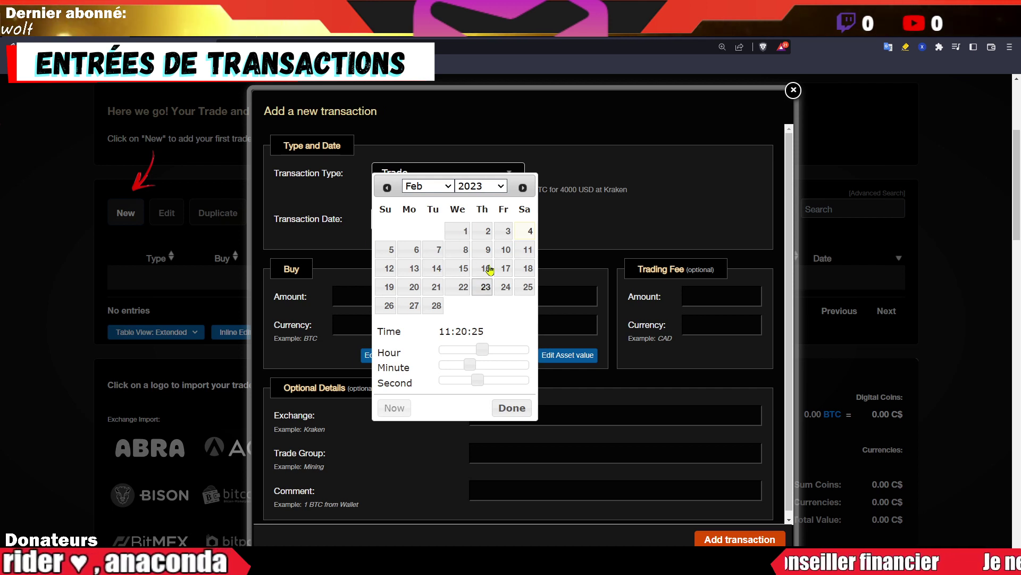
left_click(575, 192)
left_click(370, 304)
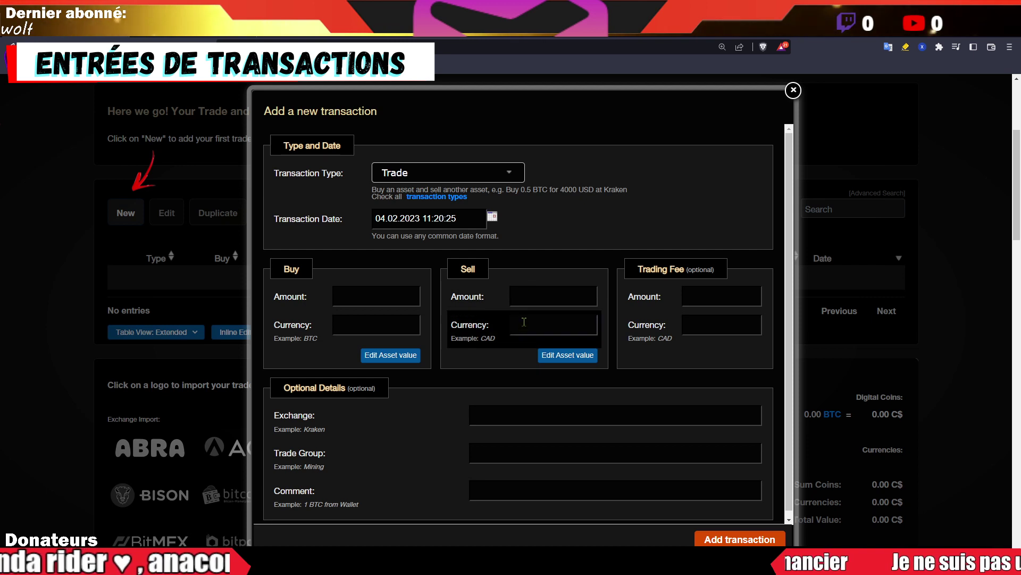
Set the sell side of the trade to an amount of 100 in USDC (USD Coin)
left_click(542, 294)
type("100")
left_click(542, 322)
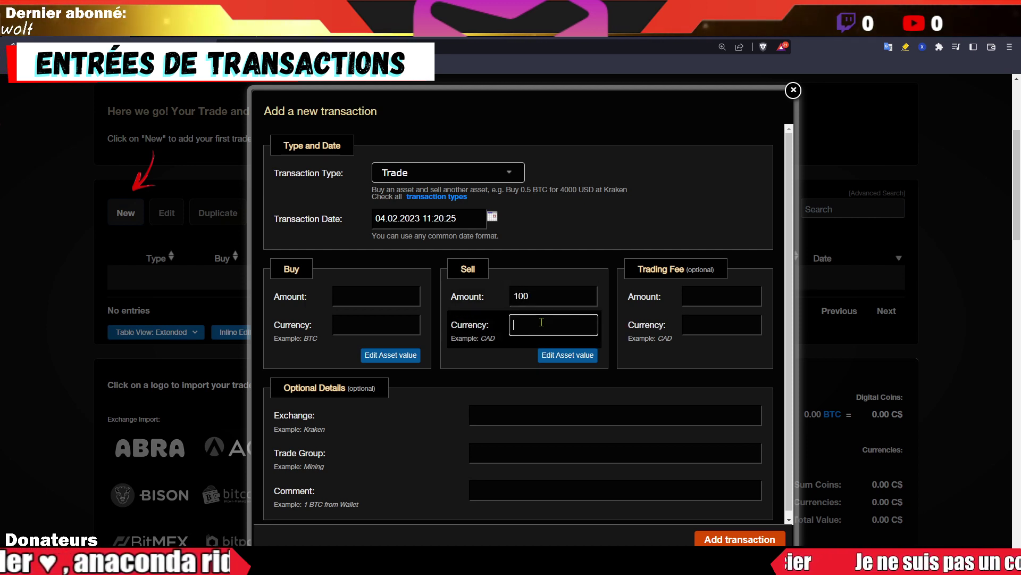
type("USDV")
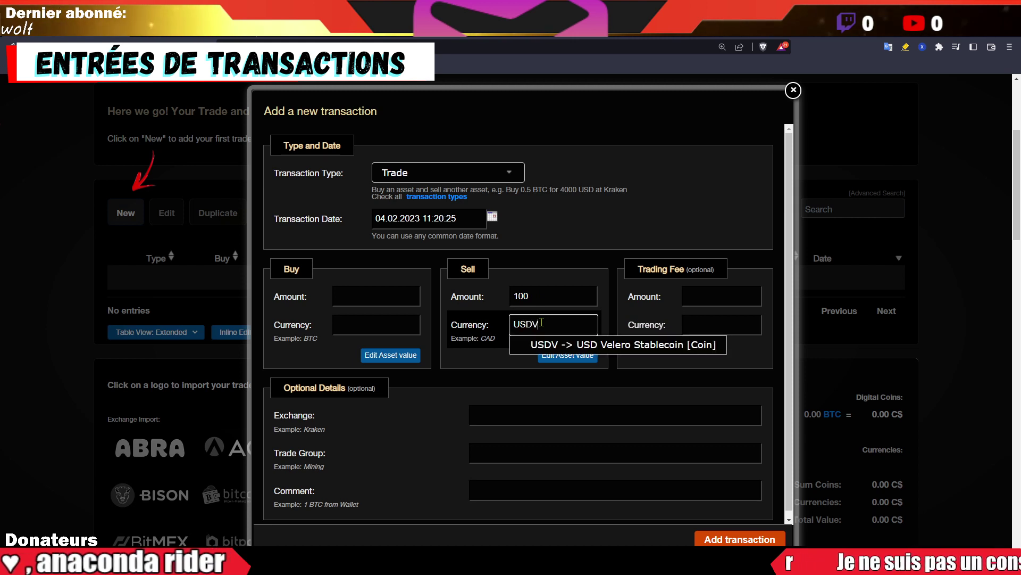
key("BackSpace")
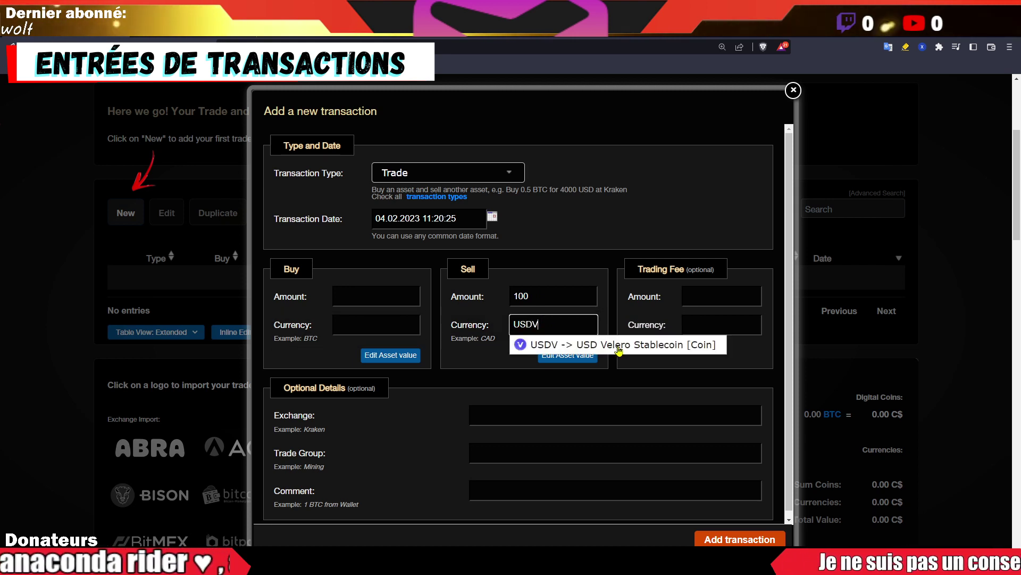
type("C")
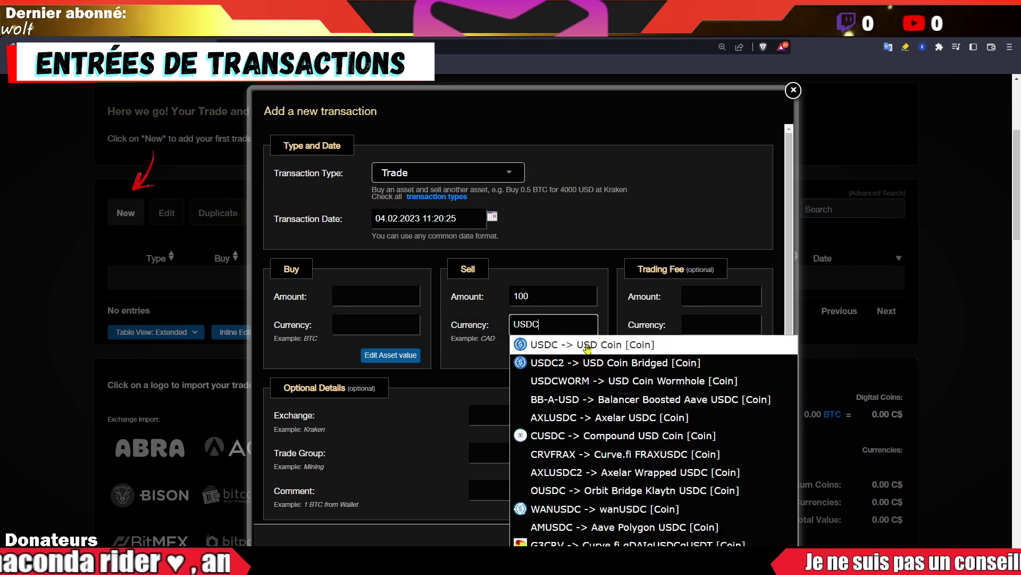
left_click(556, 343)
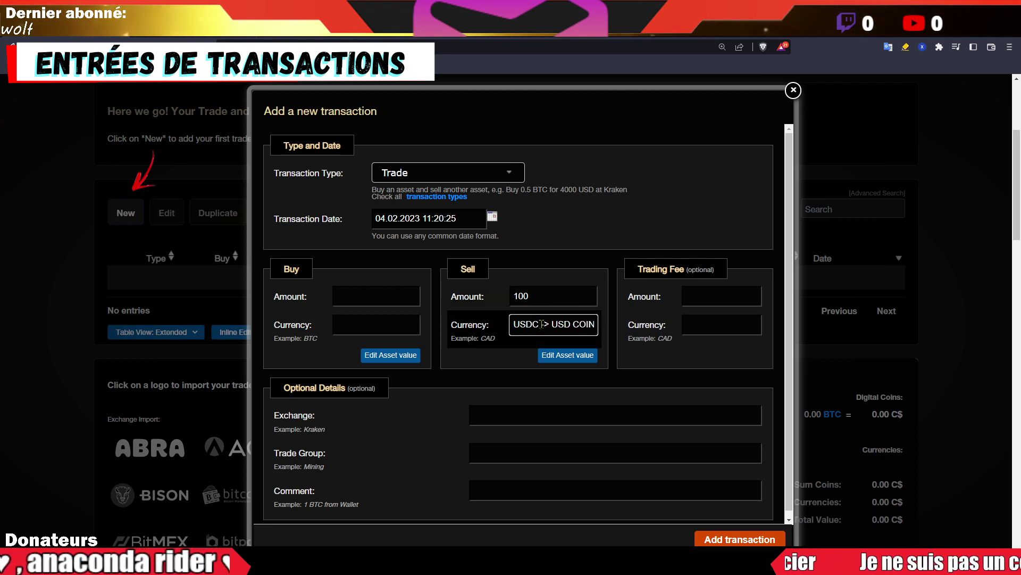
type("[COIN")
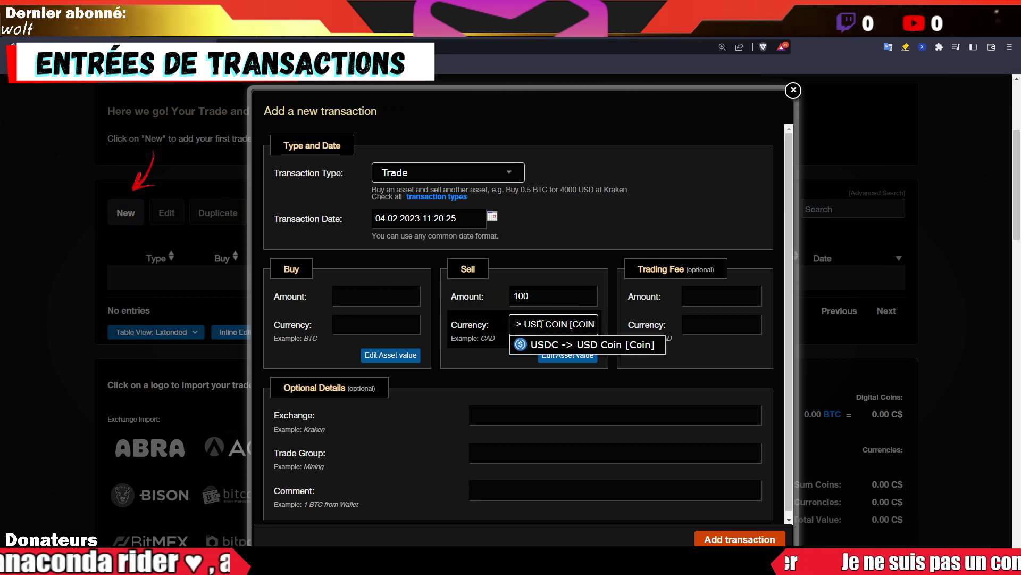
type("USDC")
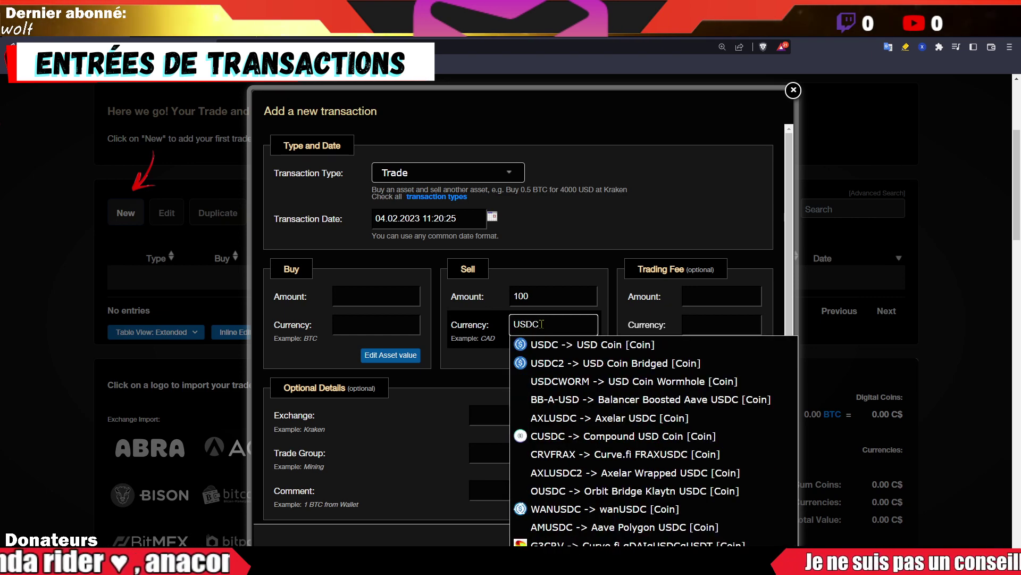
left_click(624, 346)
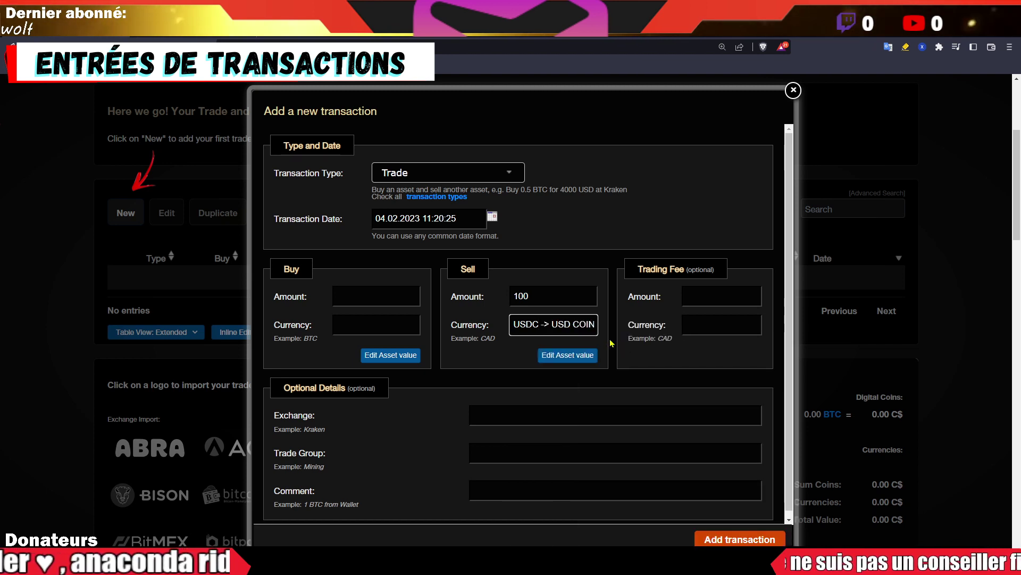
Set the buy side of the trade to an amount of 250 in XRP (Ripple)
left_click(374, 294)
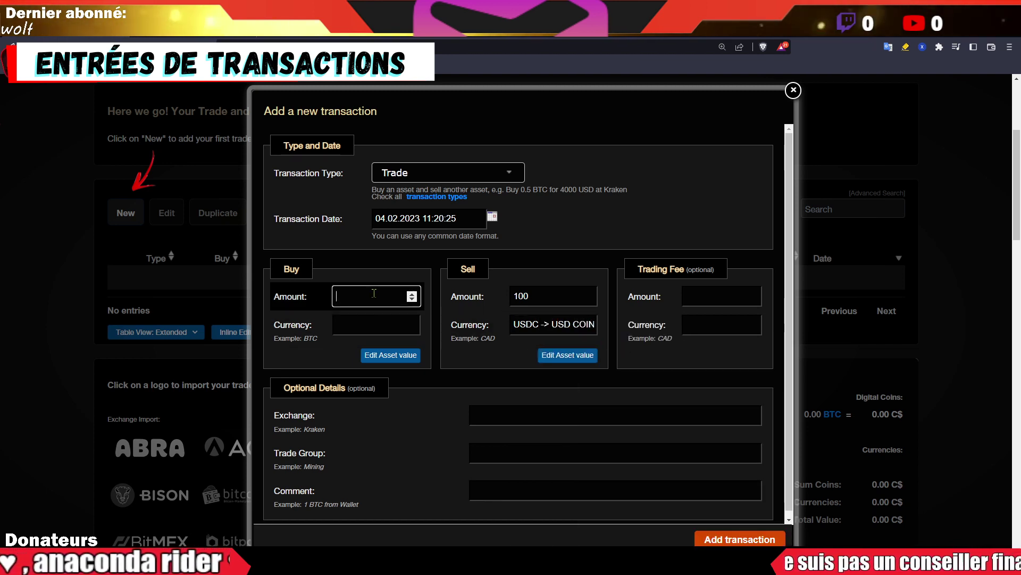
type("250")
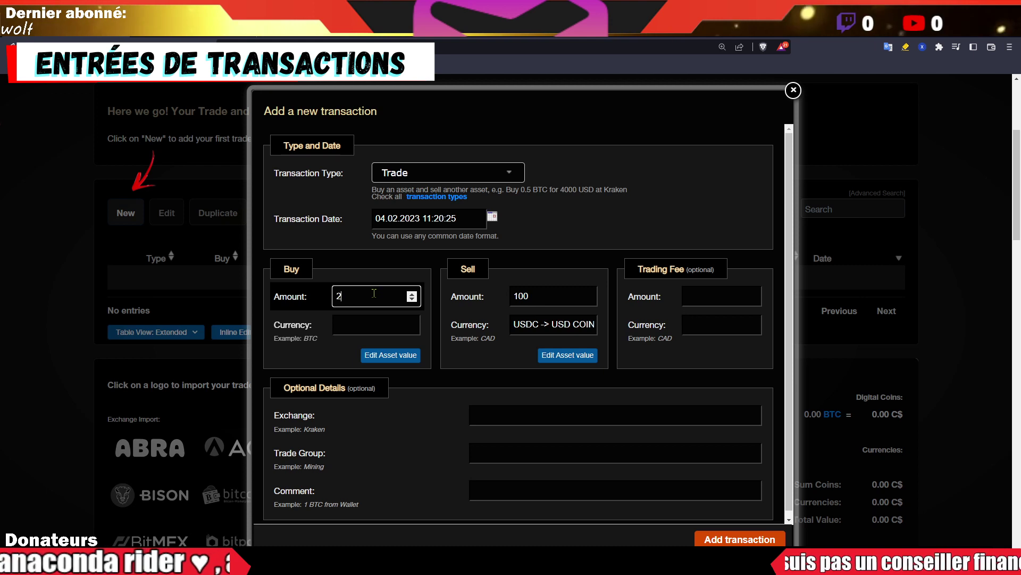
left_click(412, 318)
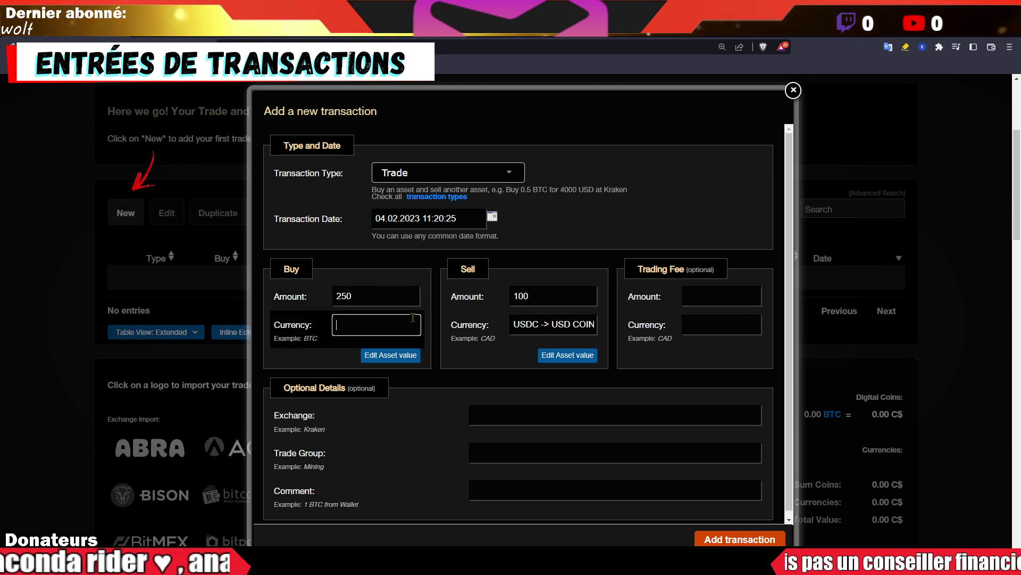
type("XRP")
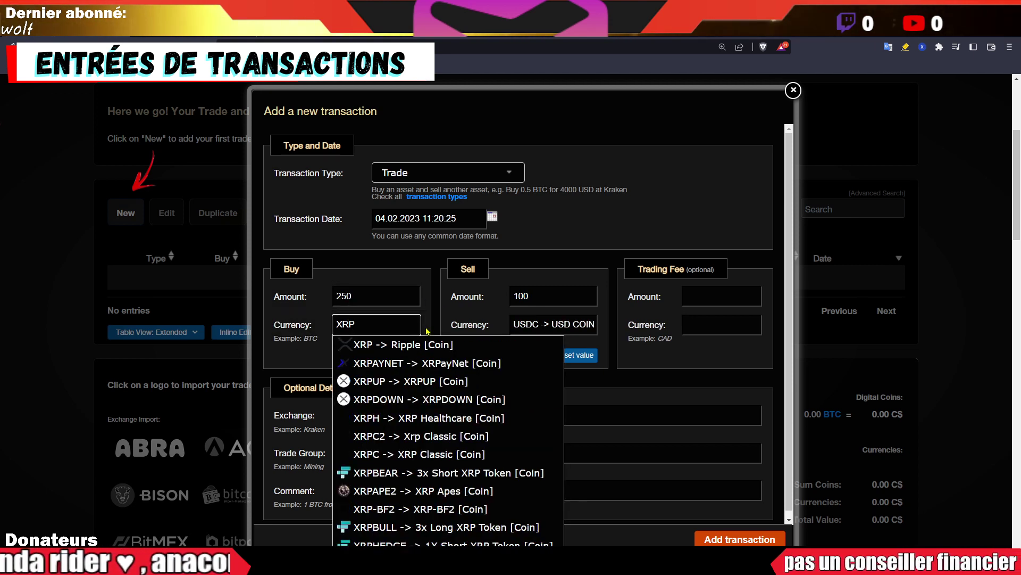
left_click(418, 353)
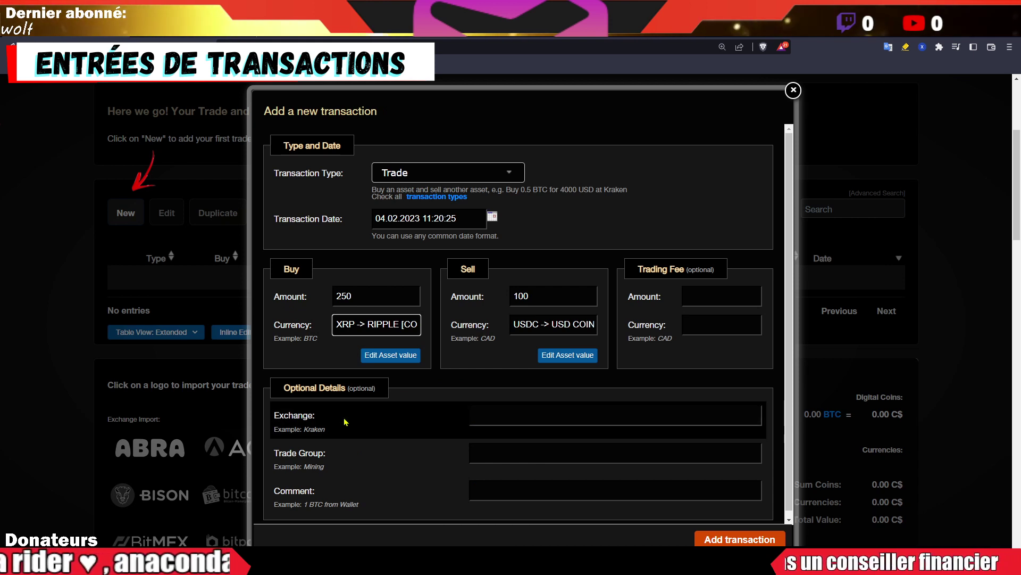
Enter a trading fee of 0.11 in USDC (USD Coin) for the trade
left_click(723, 291)
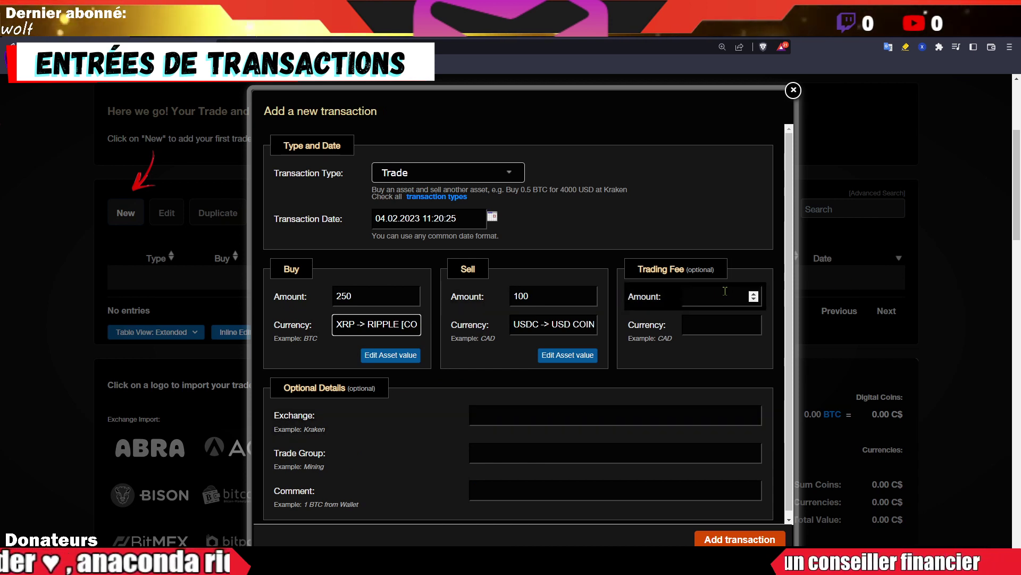
left_click(692, 296)
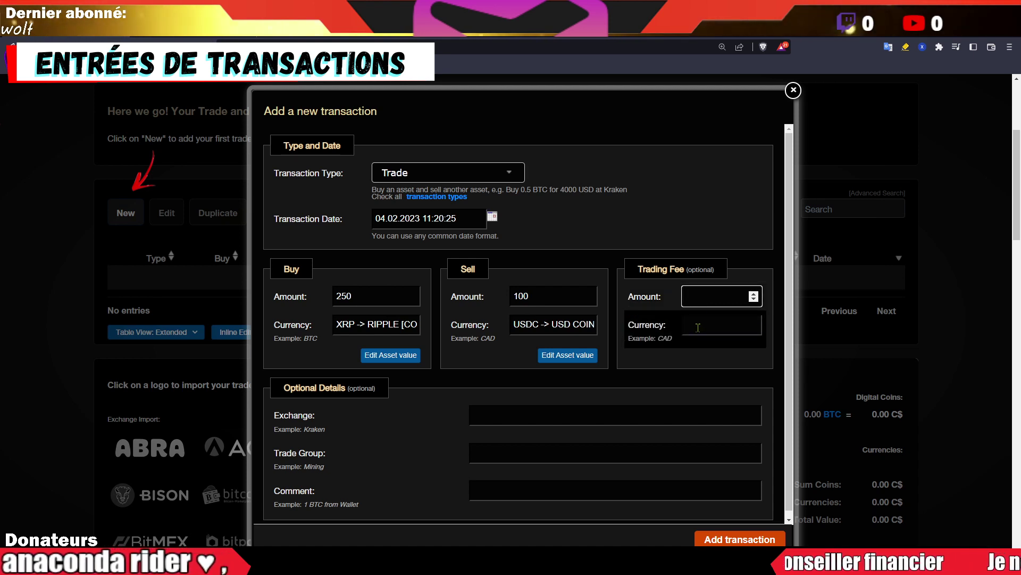
type("0.11")
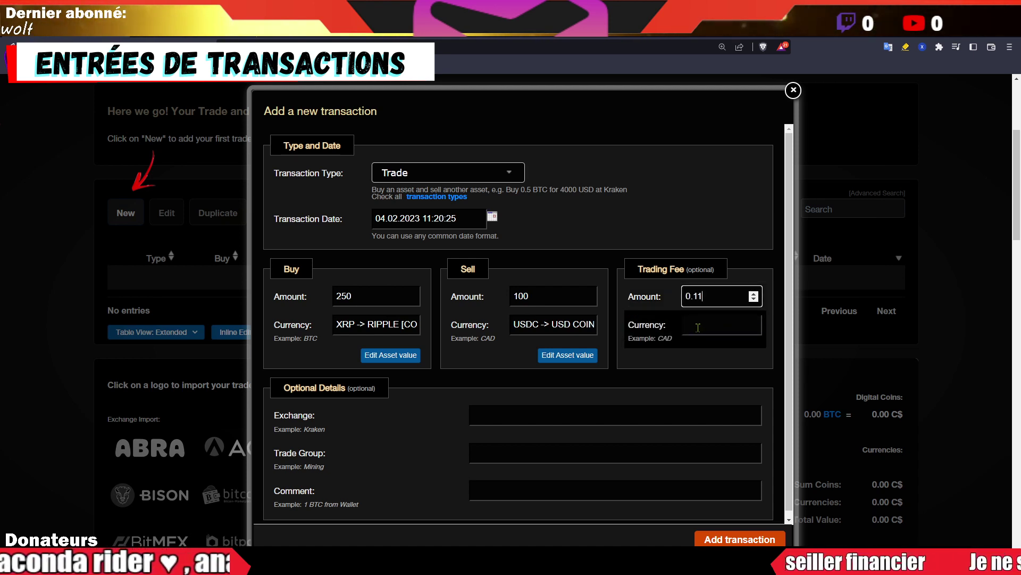
left_click(698, 326)
type("US")
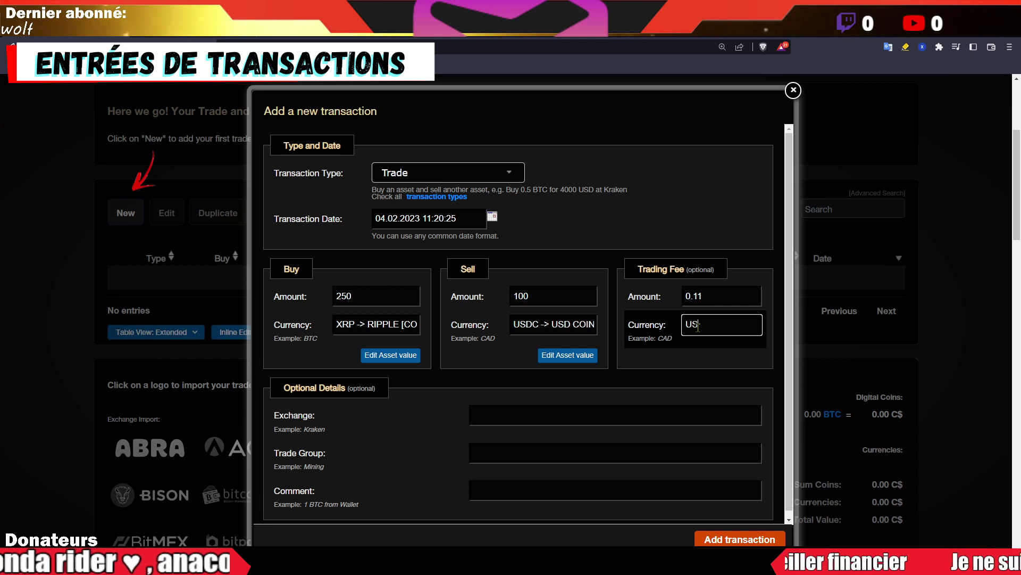
type("DC")
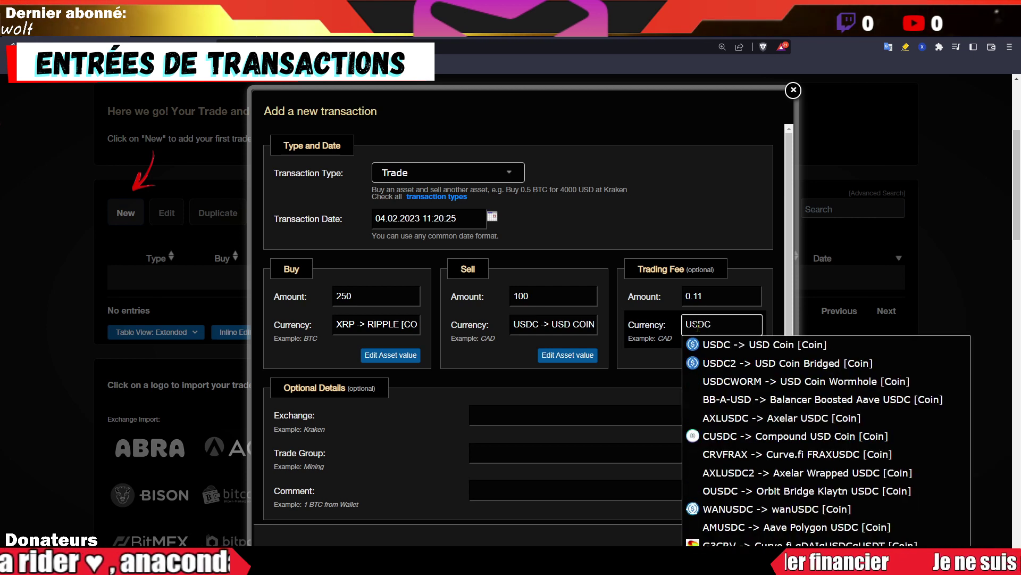
left_click(707, 349)
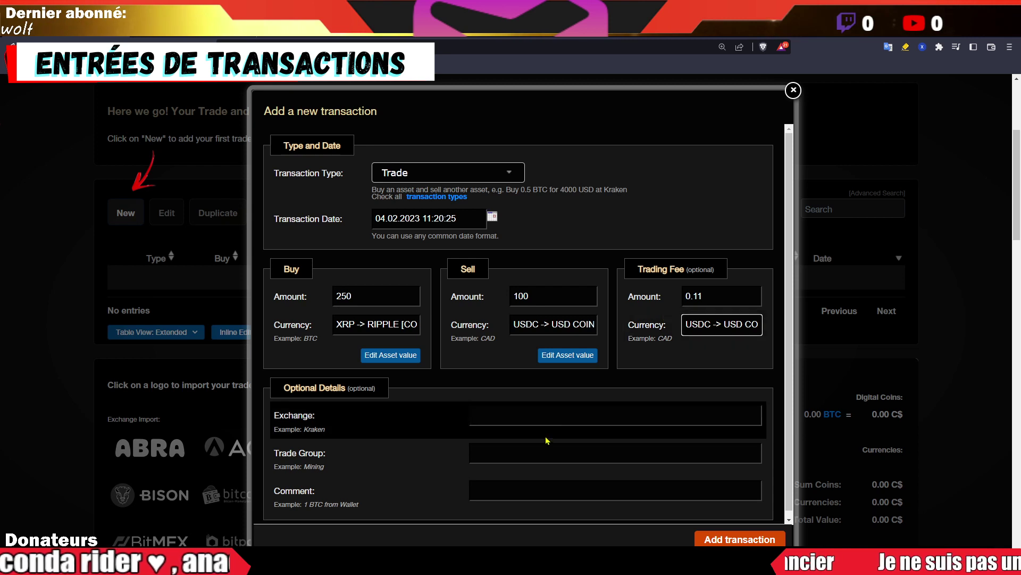
Set the trade's exchange to coinbase and its trade group to XRPL
left_click(560, 414)
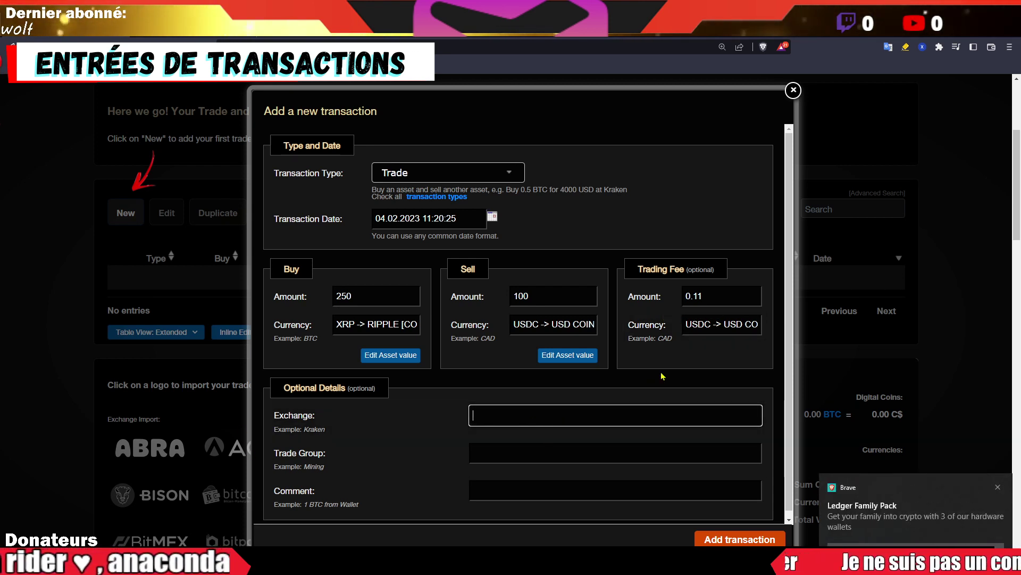
type("coinbase")
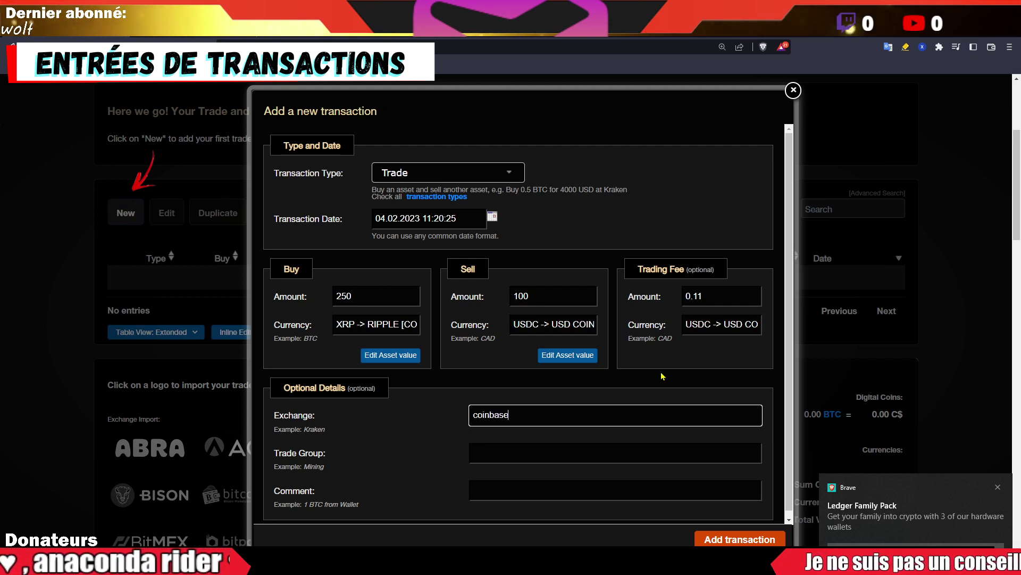
left_click(579, 450)
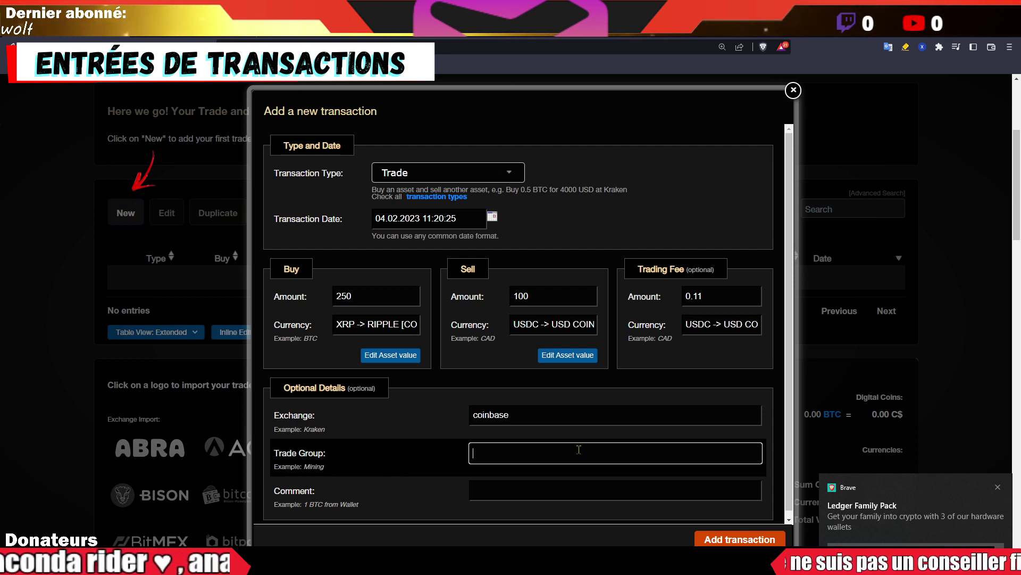
type("E")
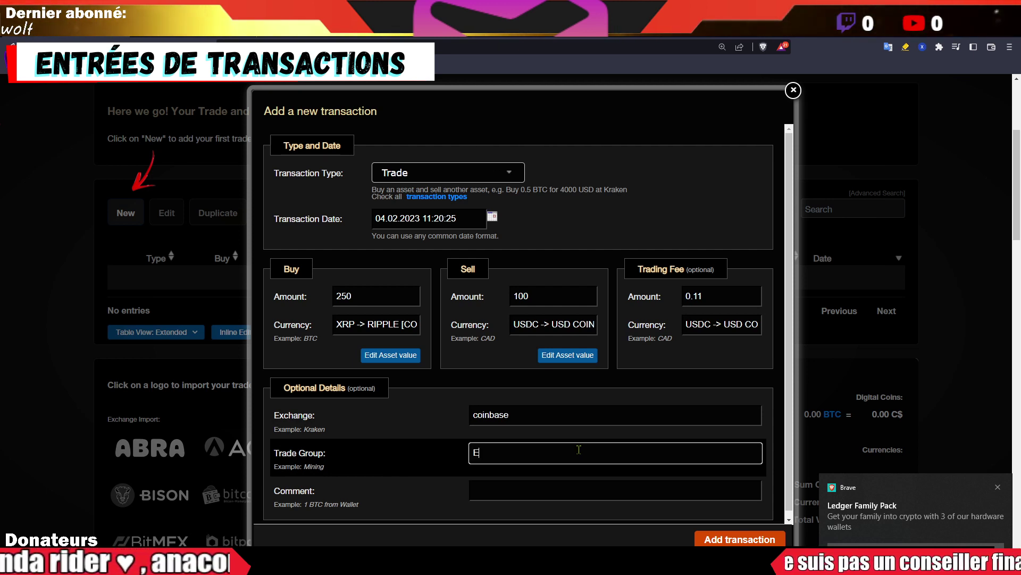
type("TTH")
key("BackSpace")
key("BackSpace")
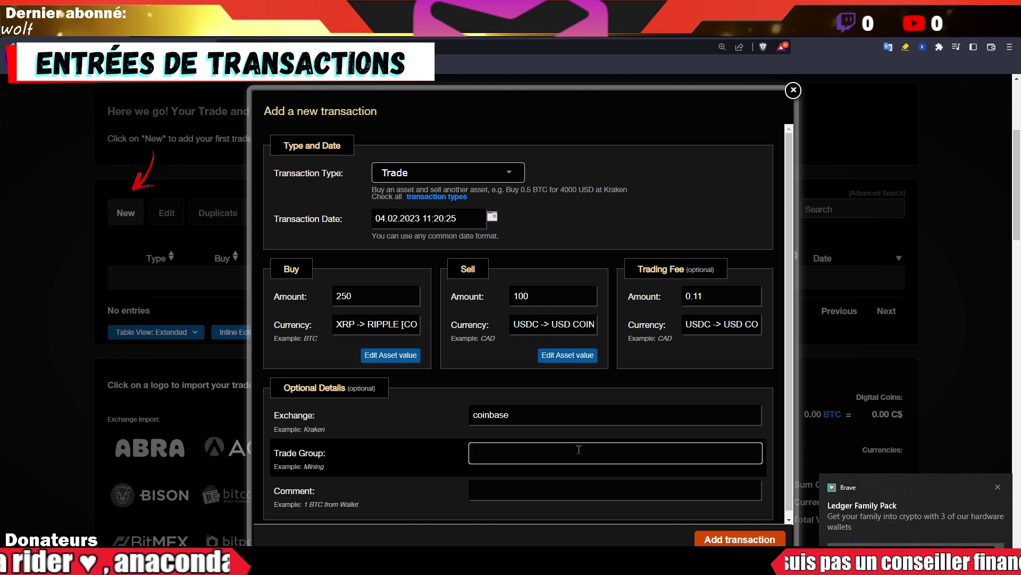
type("XRPL")
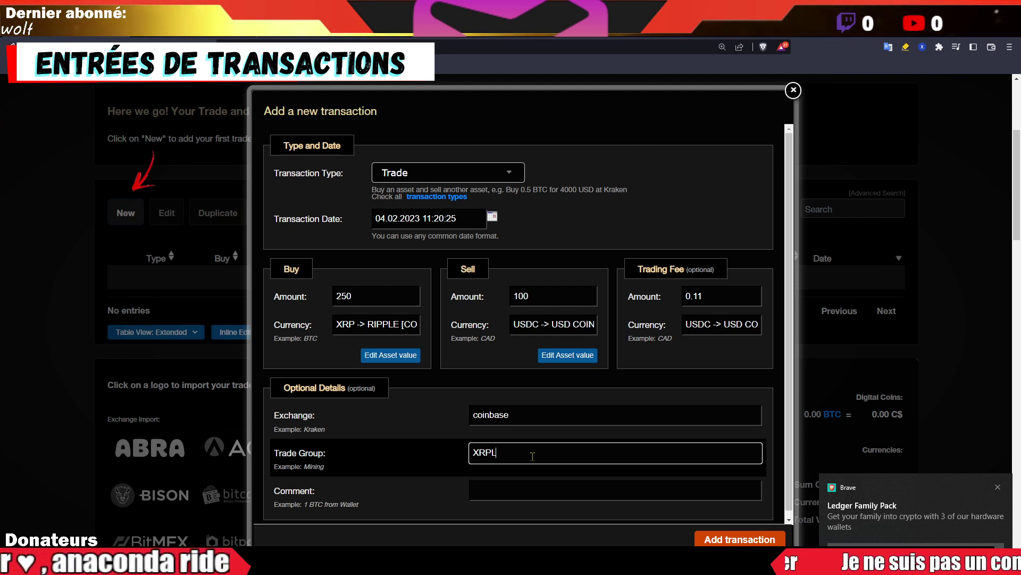
Submit the completed XRP trade to the transaction list, keeping coinbase as the exchange
left_click(527, 410)
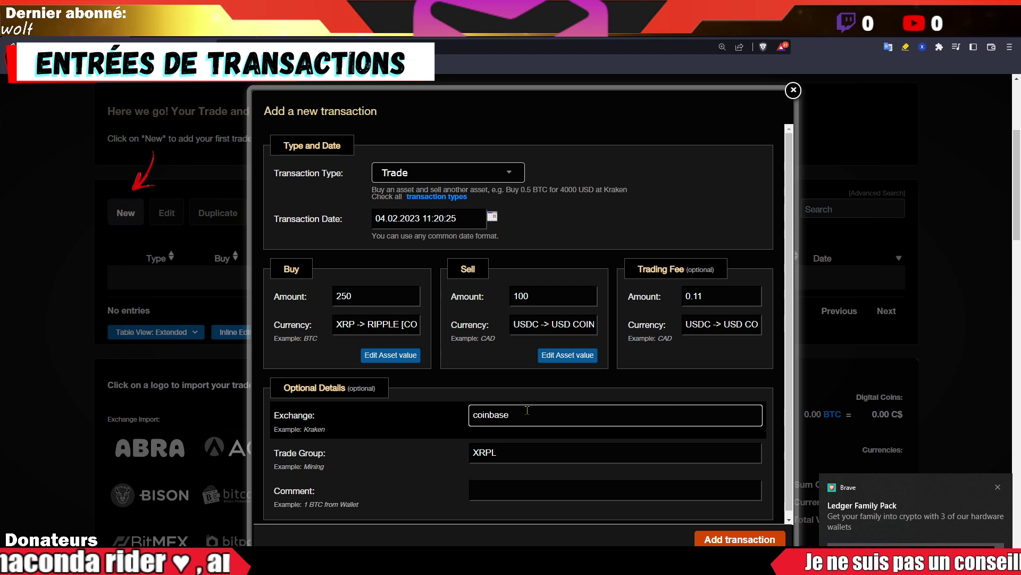
left_click_drag(527, 410, 425, 415)
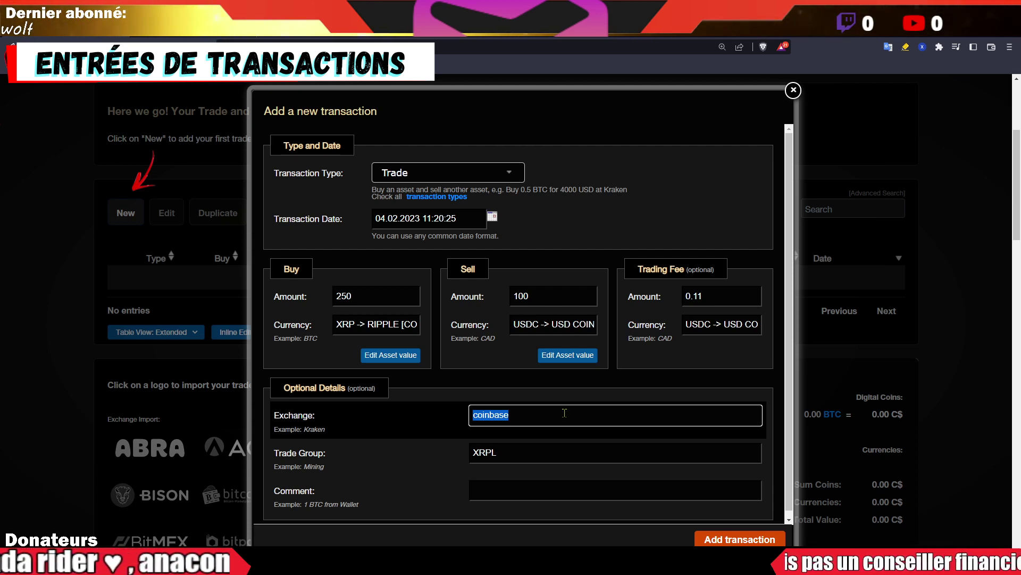
left_click(715, 537)
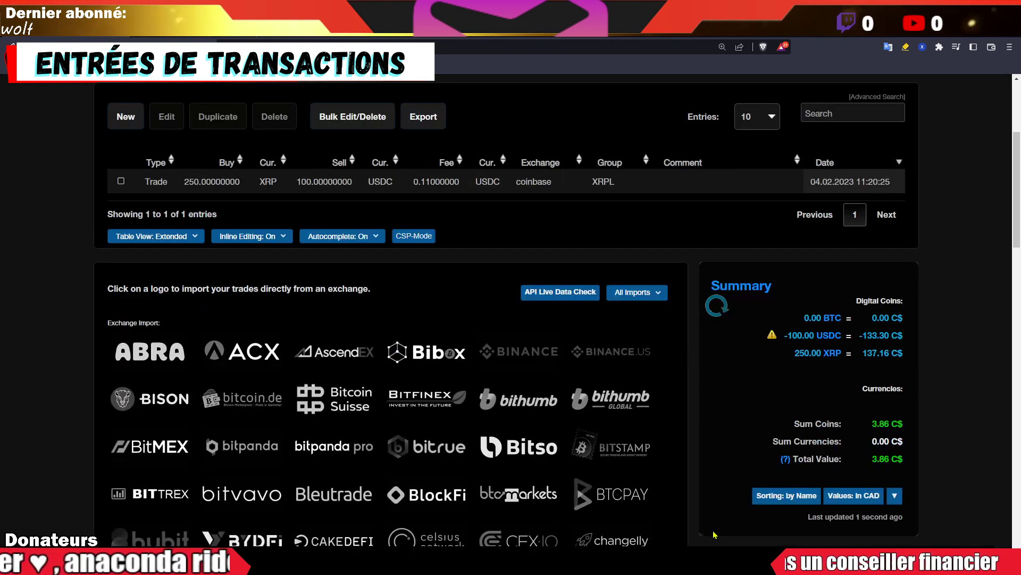
Start another new transaction and choose Transfer as its transaction type
scroll(305, 310, "up", 4)
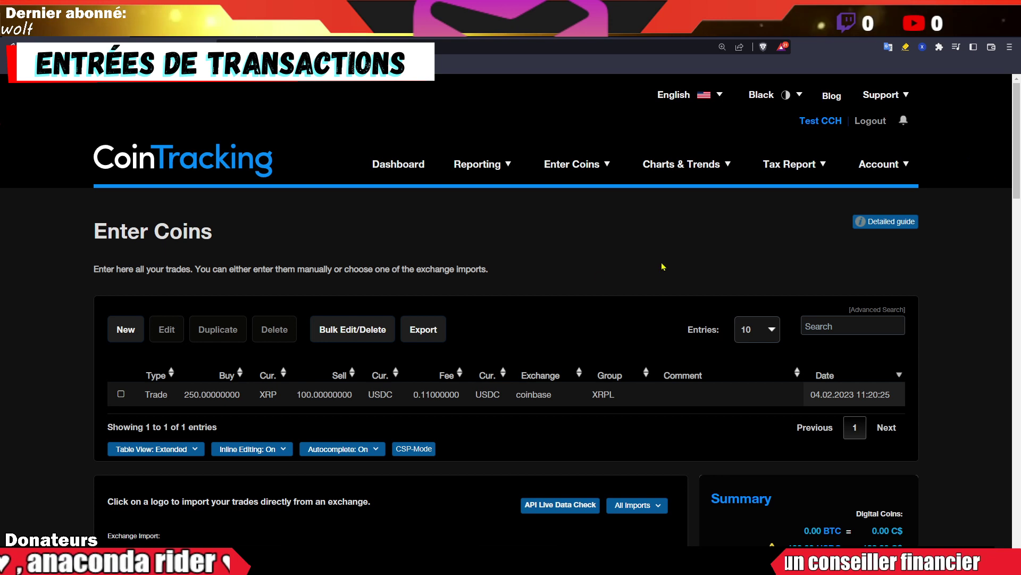
scroll(308, 354, "down", 1)
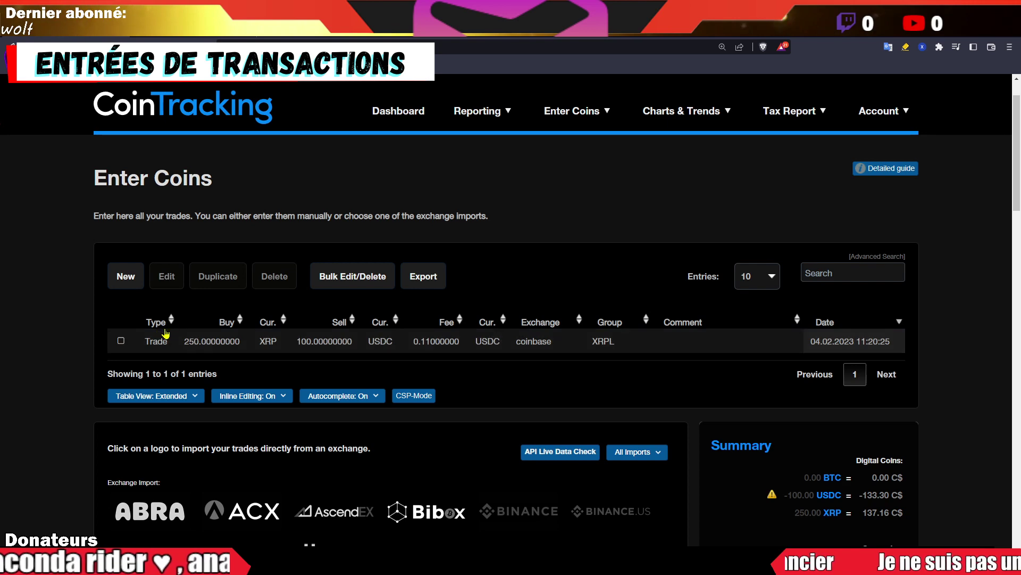
left_click(126, 276)
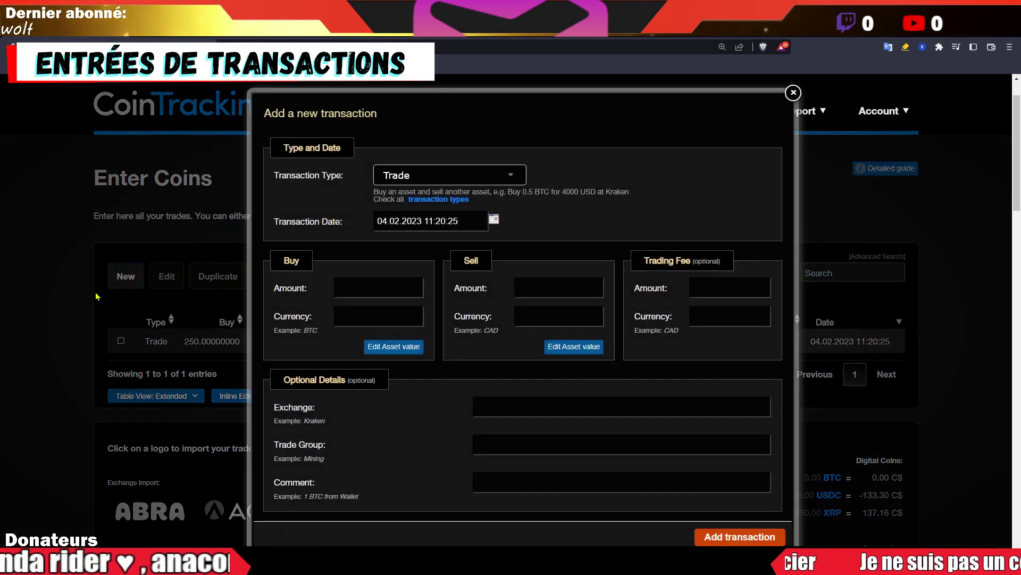
left_click(422, 181)
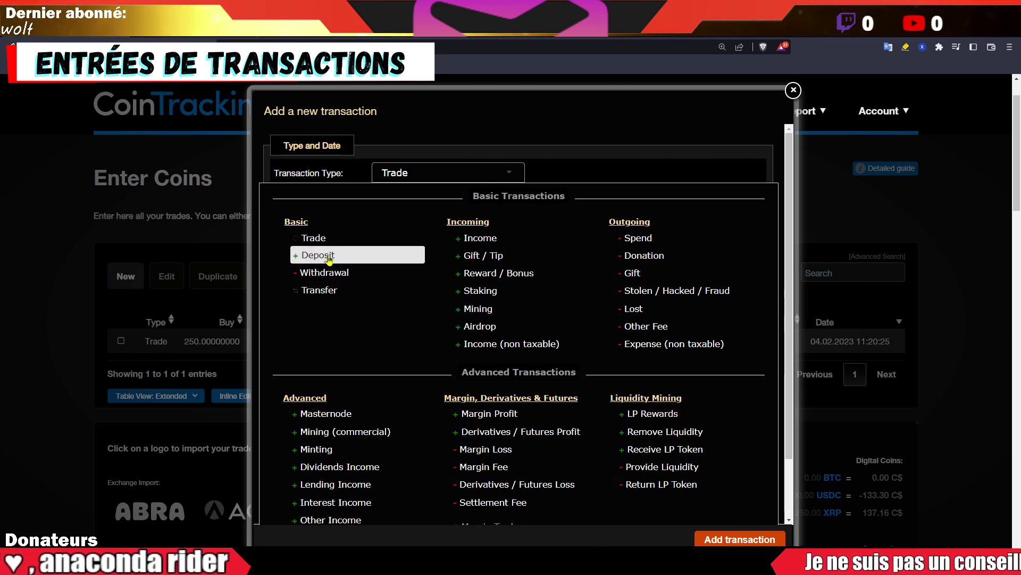
left_click(330, 290)
scroll(332, 292, "down", 3)
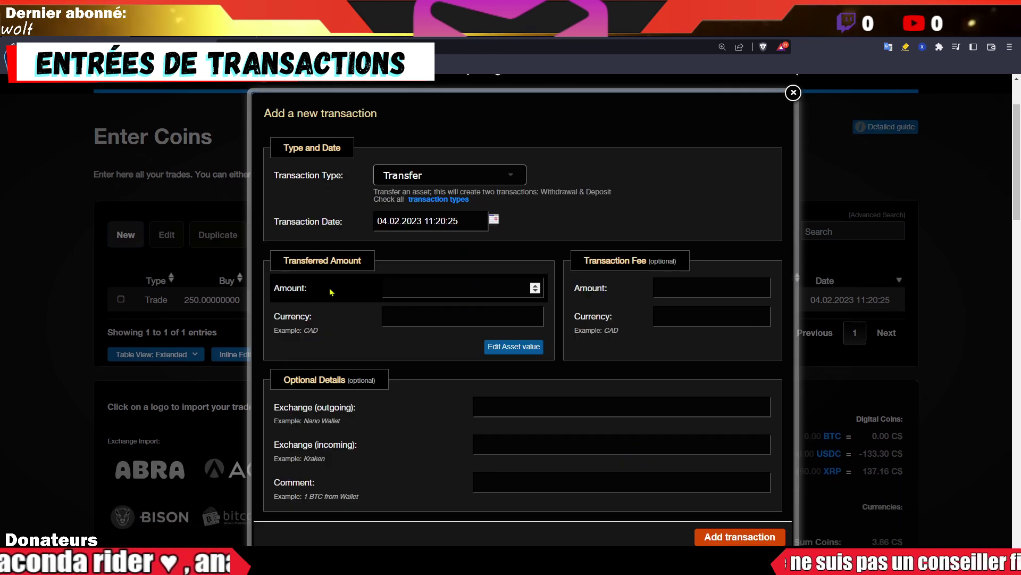
scroll(401, 418, "up", 4)
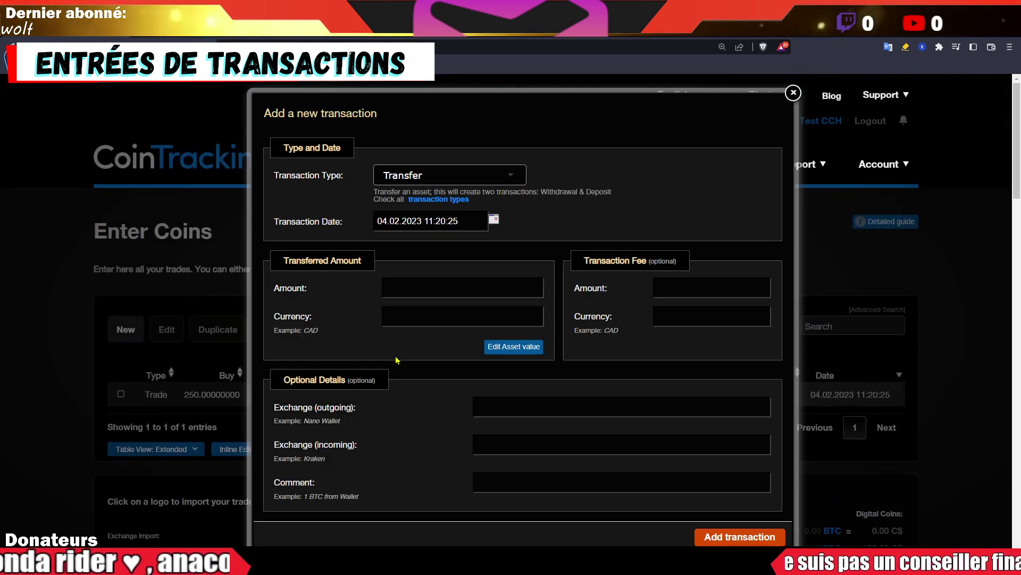
Set the transferred amount to 250 in XRP (Ripple)
left_click(436, 285)
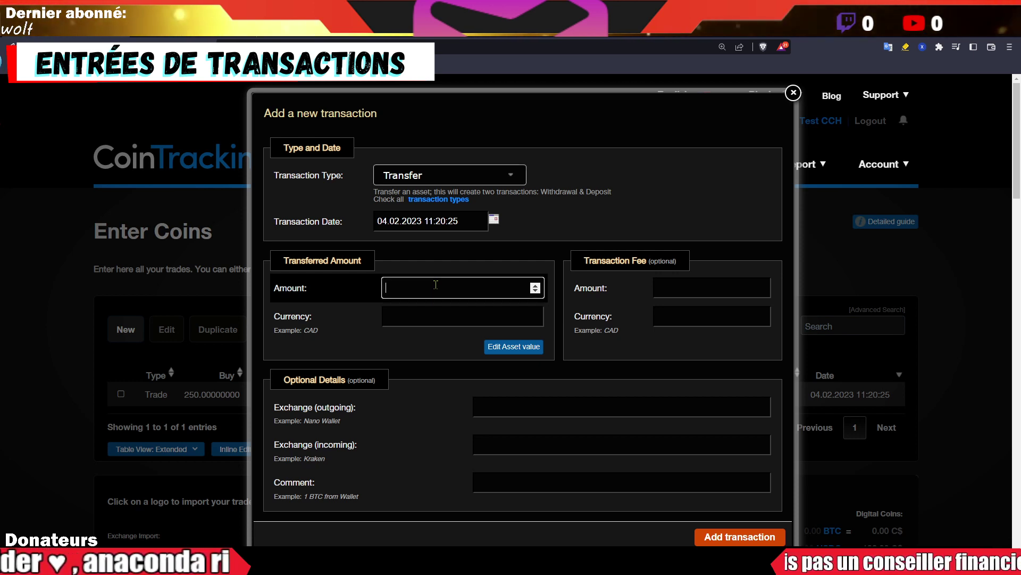
type("250")
left_click(431, 319)
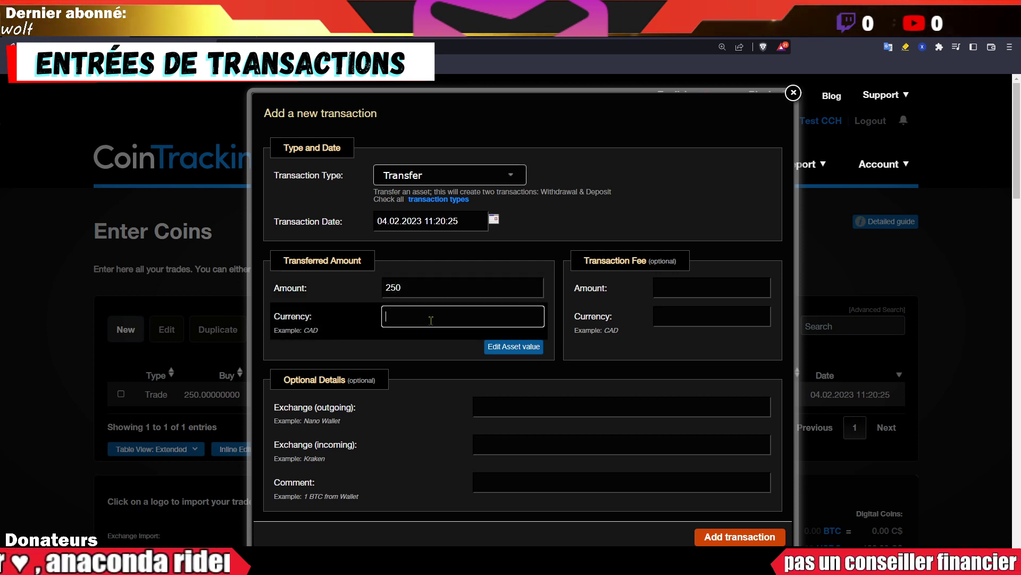
type("XRP")
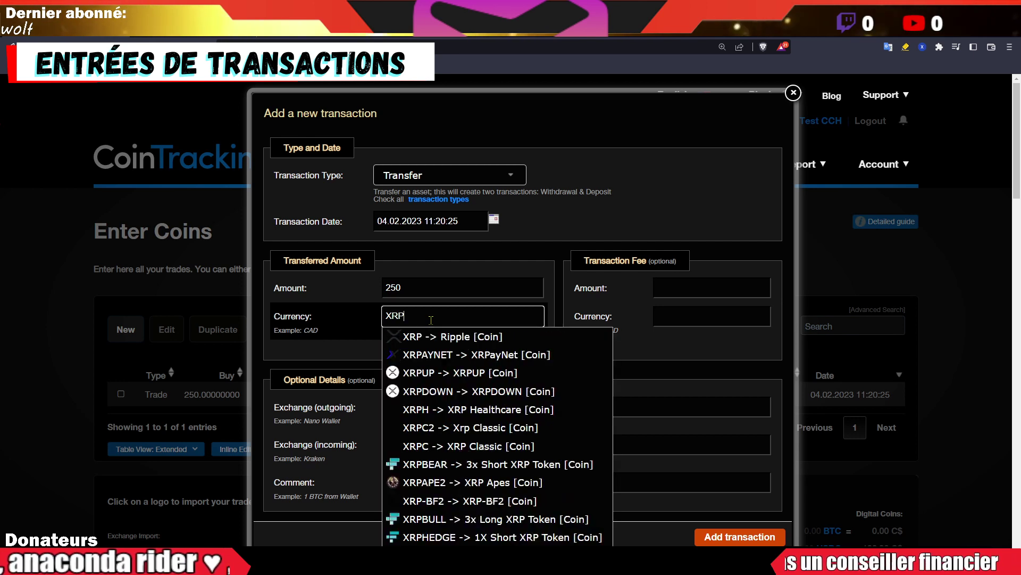
left_click(461, 336)
Enter a transaction fee of 0.00002 in XRP (Ripple) for the transfer
left_click(723, 287)
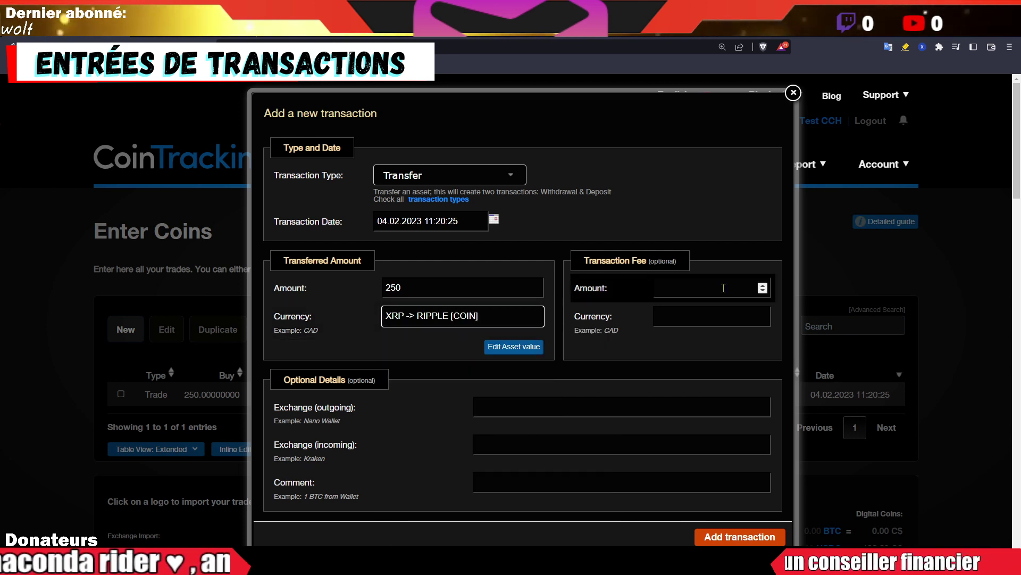
type("0.00002")
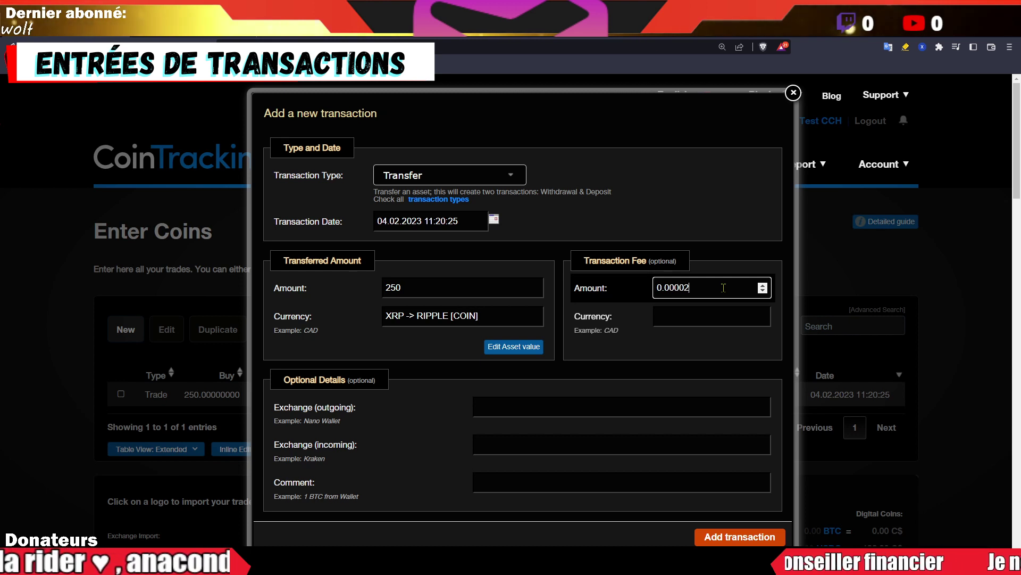
left_click(718, 309)
type("X")
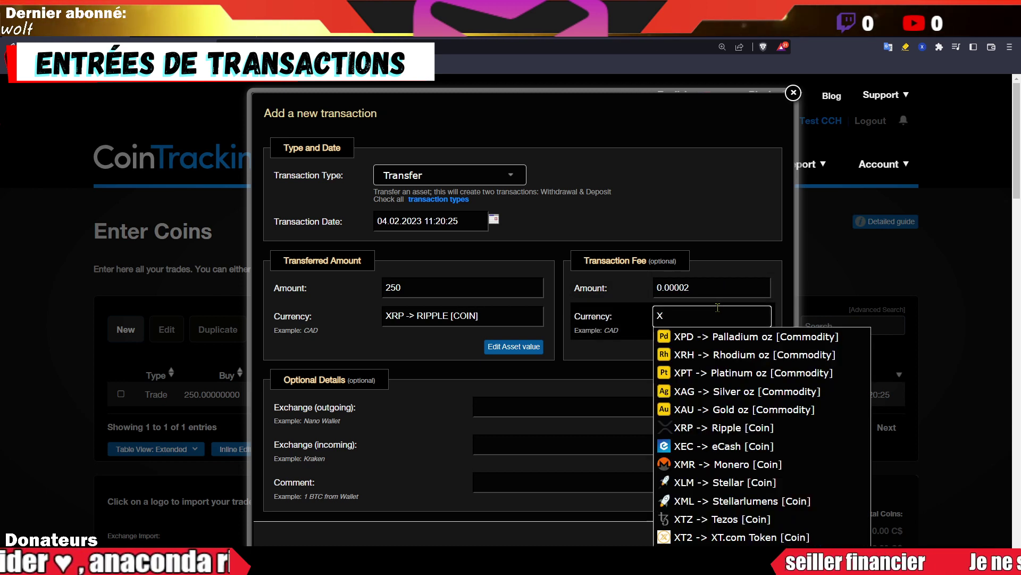
type("EPL")
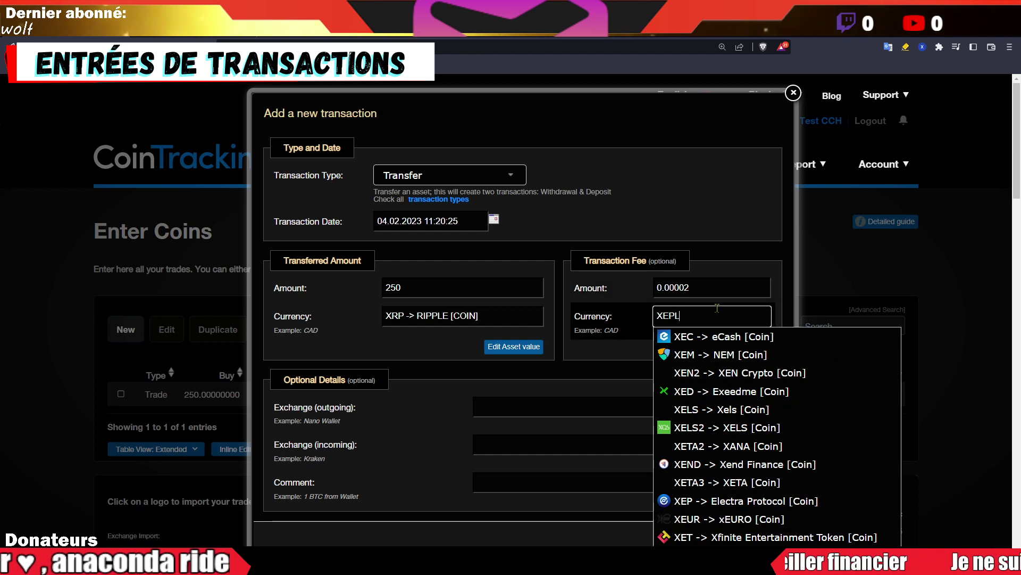
key("BackSpace")
key("BackSpace")
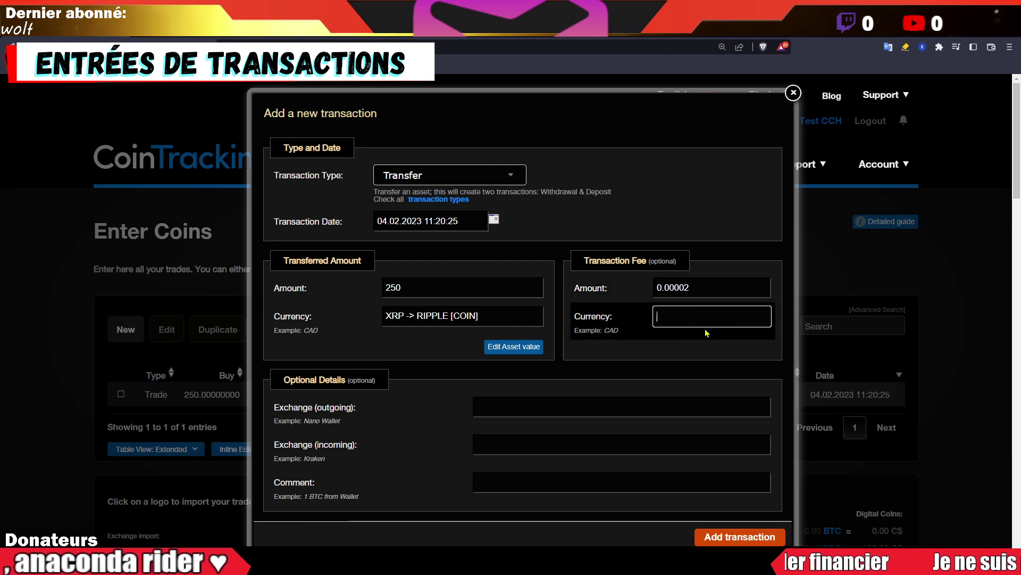
type("XRPL")
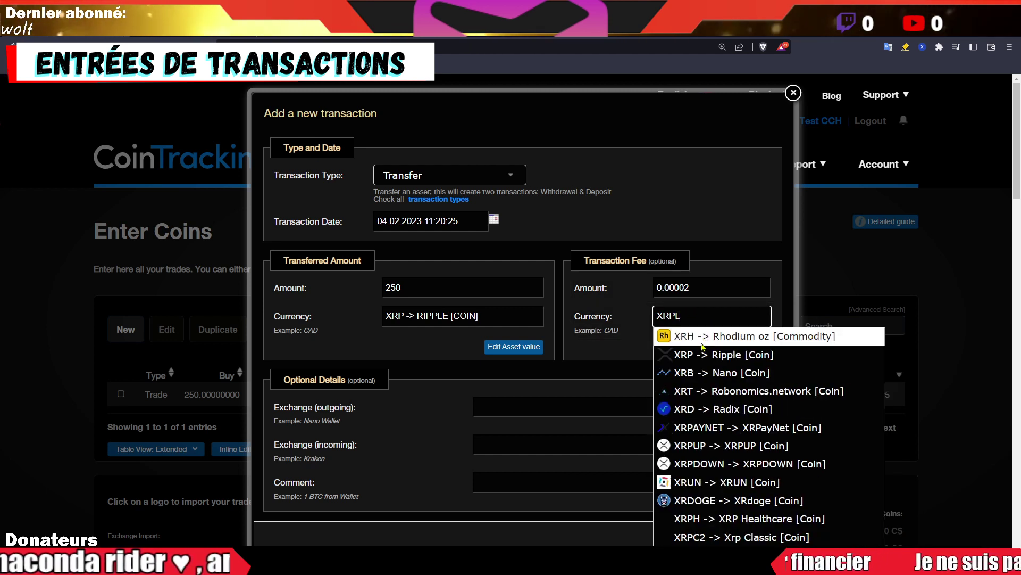
key("BackSpace")
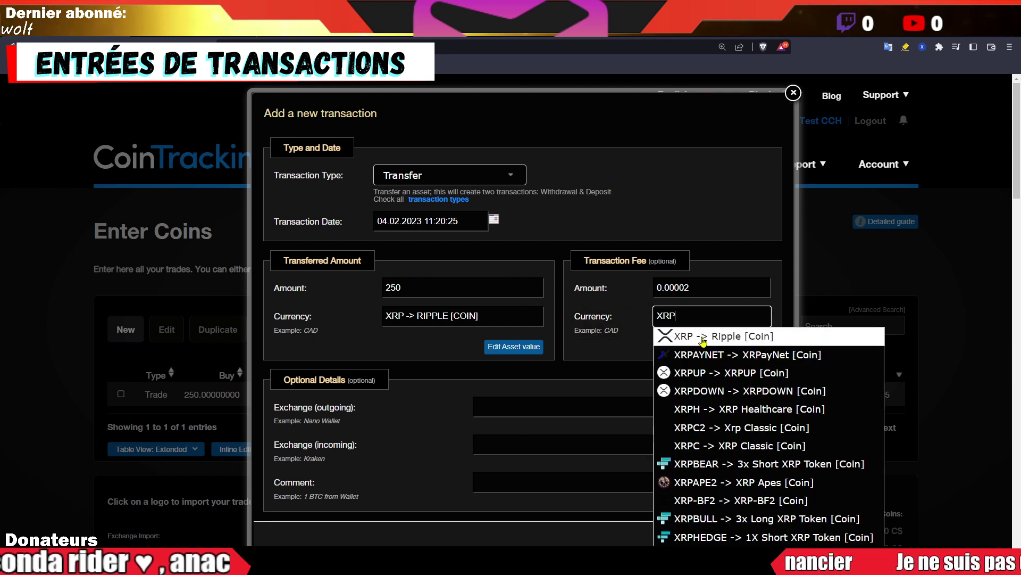
left_click(683, 335)
Set the transfer's outgoing exchange to XRP LEDGER and its incoming exchange to coinbase
left_click(540, 401)
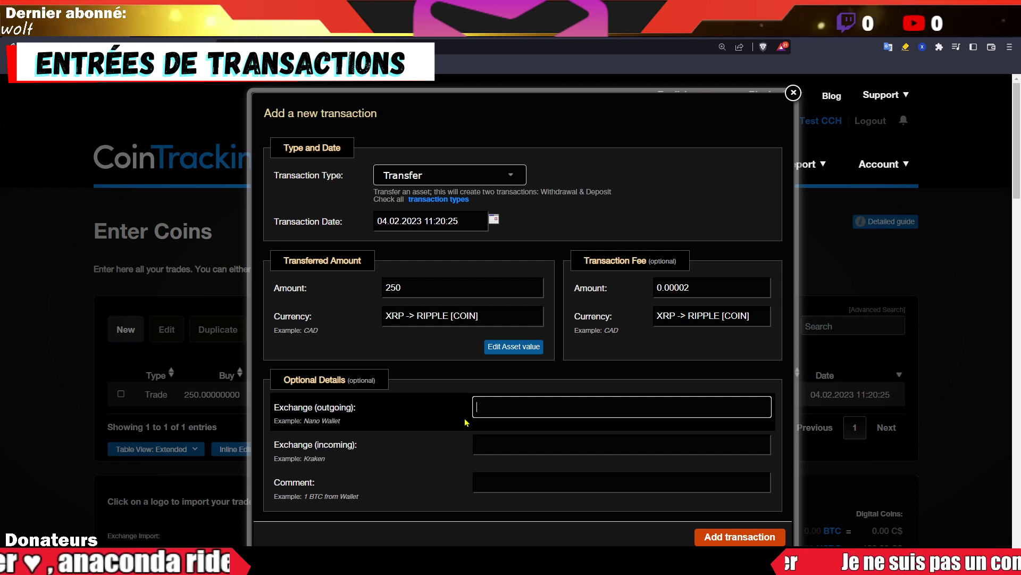
type("RP LEDGER")
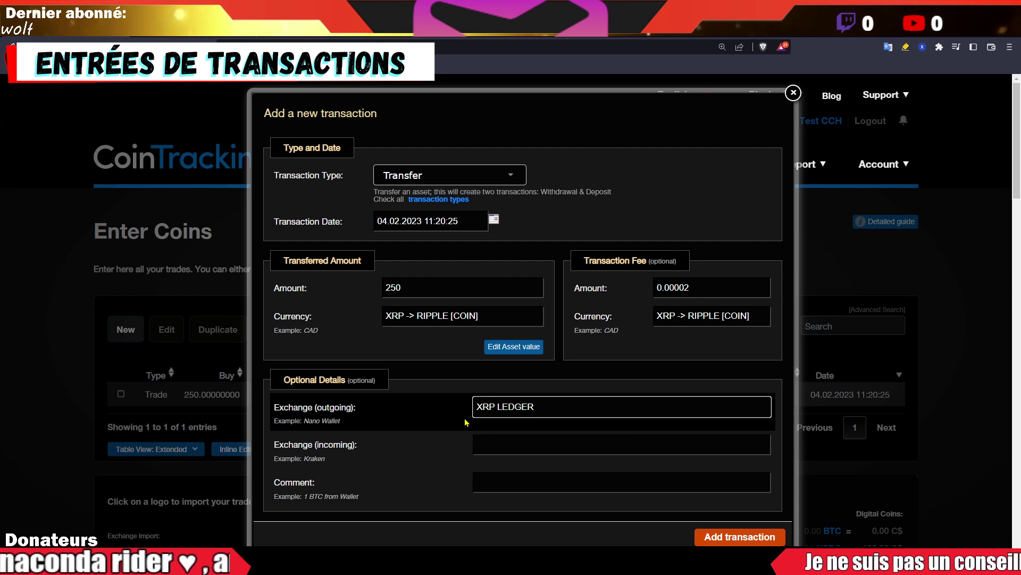
left_click(496, 436)
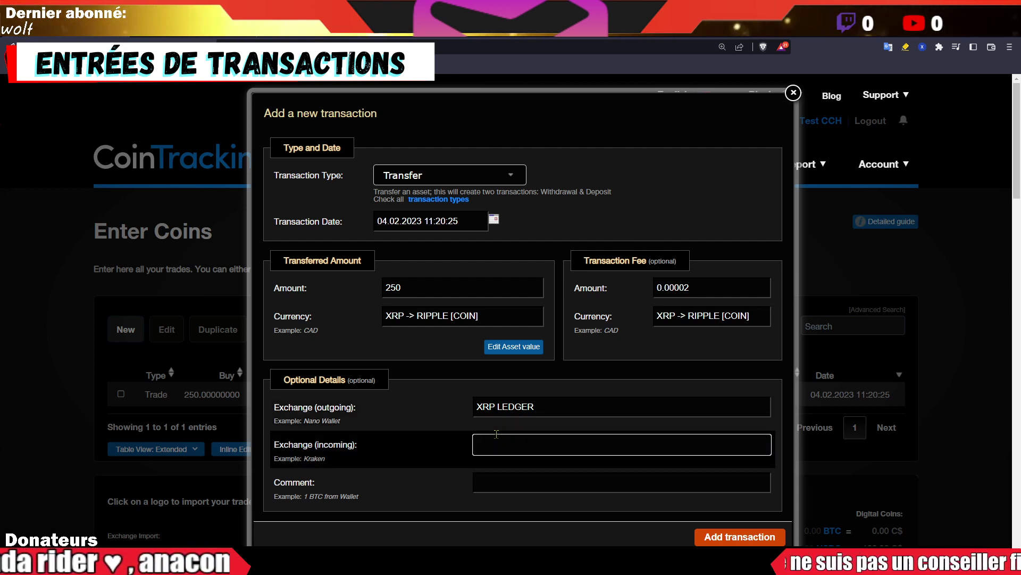
type("Coinbase")
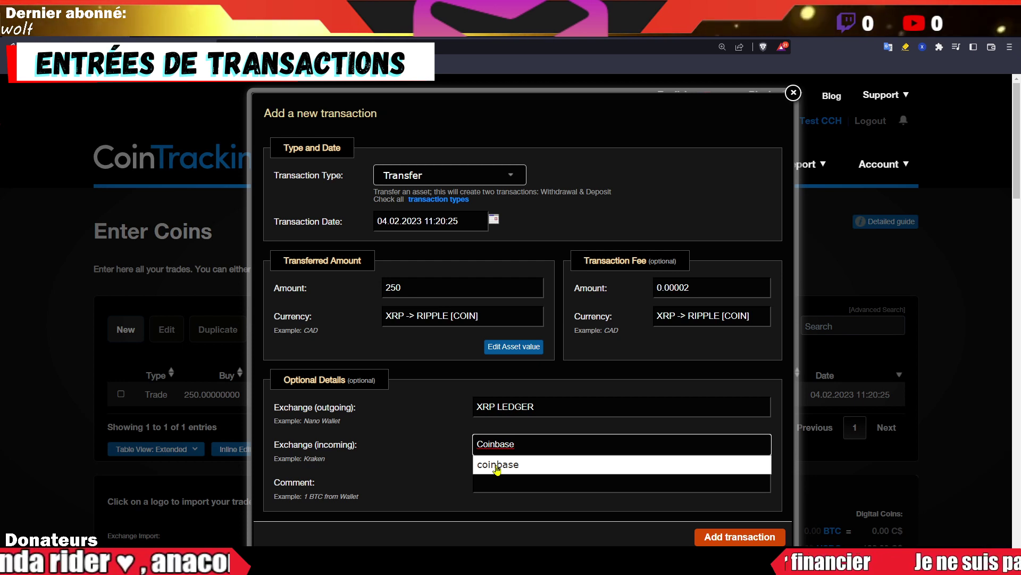
left_click(498, 467)
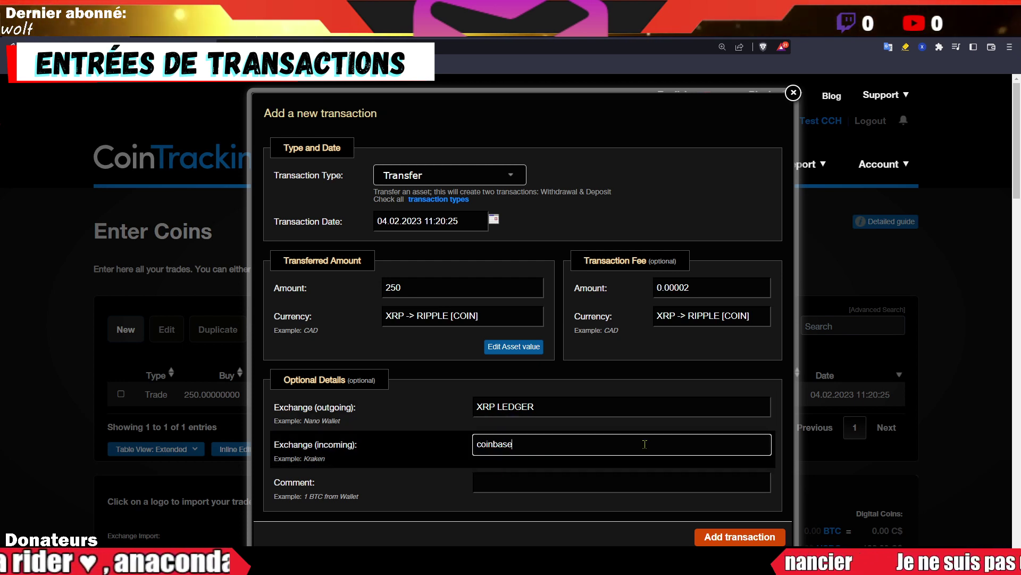
Enter the comment "transfert XRP" and submit the transfer to the transaction list
left_click(565, 478)
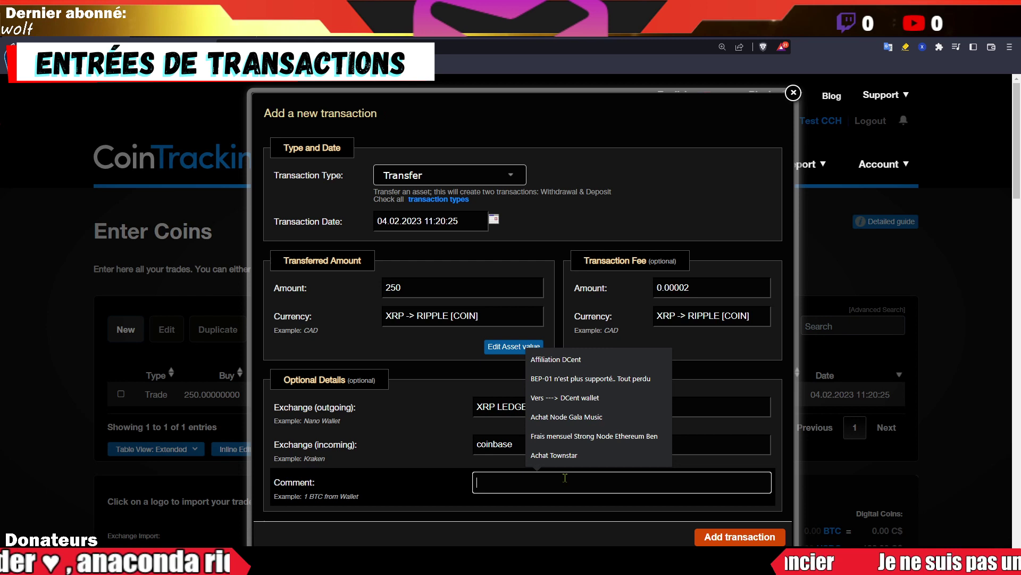
type("transfeer")
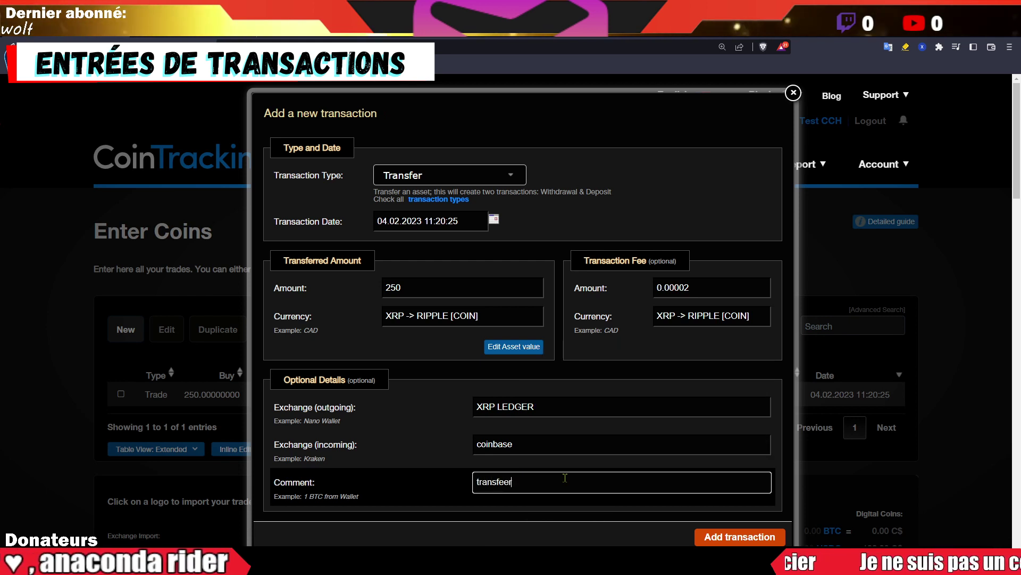
key("BackSpace")
key("BackSpace")
type("rt XRP")
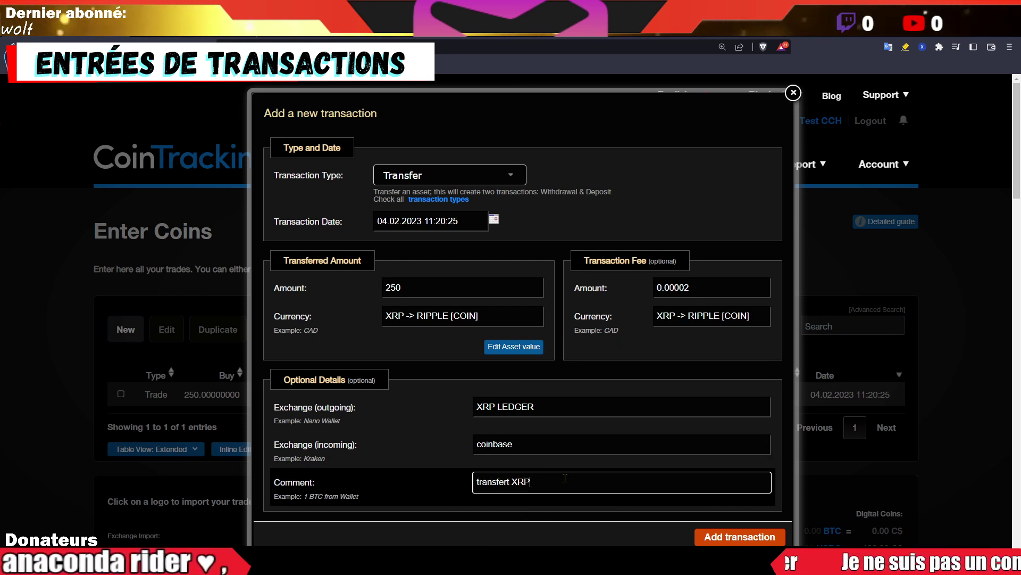
scroll(565, 477, "down", 6)
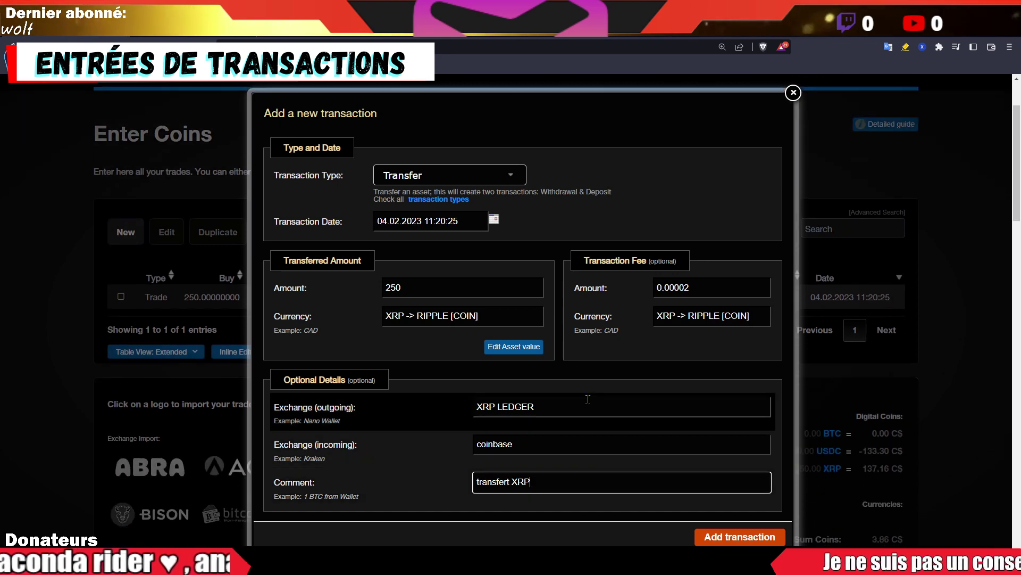
scroll(673, 508, "up", 6)
left_click(715, 532)
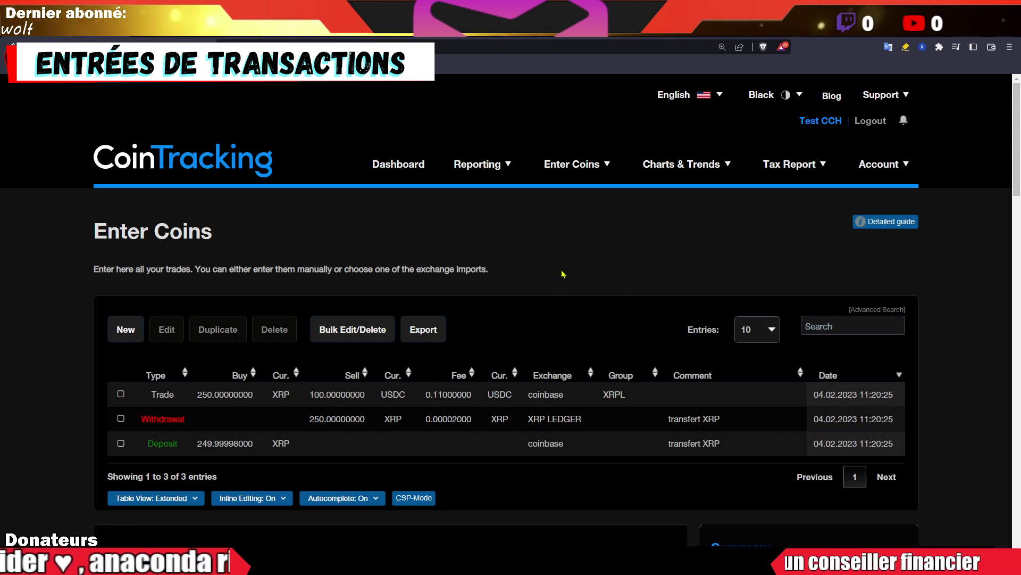
Start a new Gift / Tip transaction with an amount of 5 in XRP (Ripple)
left_click(128, 331)
left_click(471, 177)
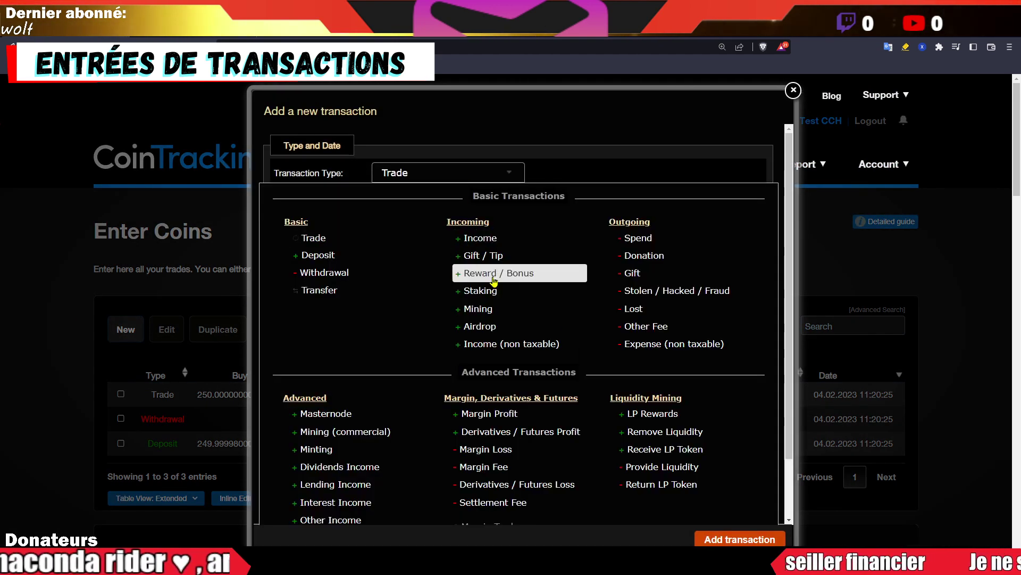
left_click(489, 258)
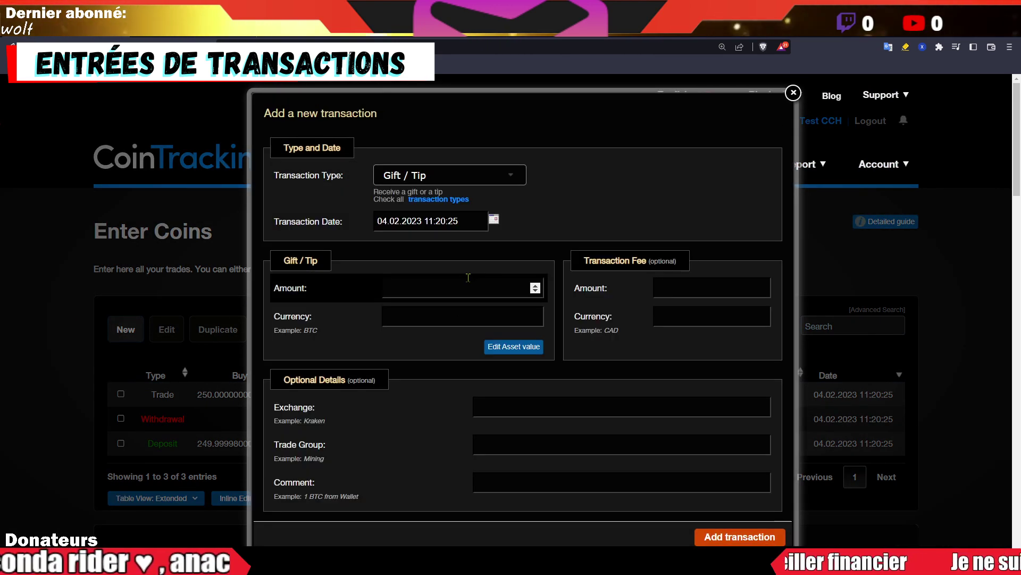
left_click(474, 288)
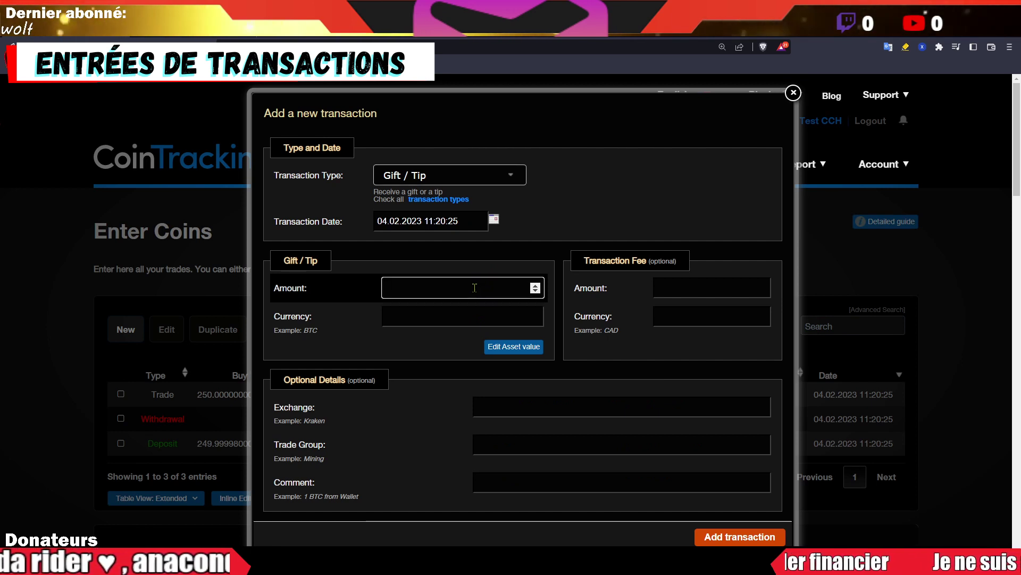
type("5")
left_click(474, 317)
type("XRP")
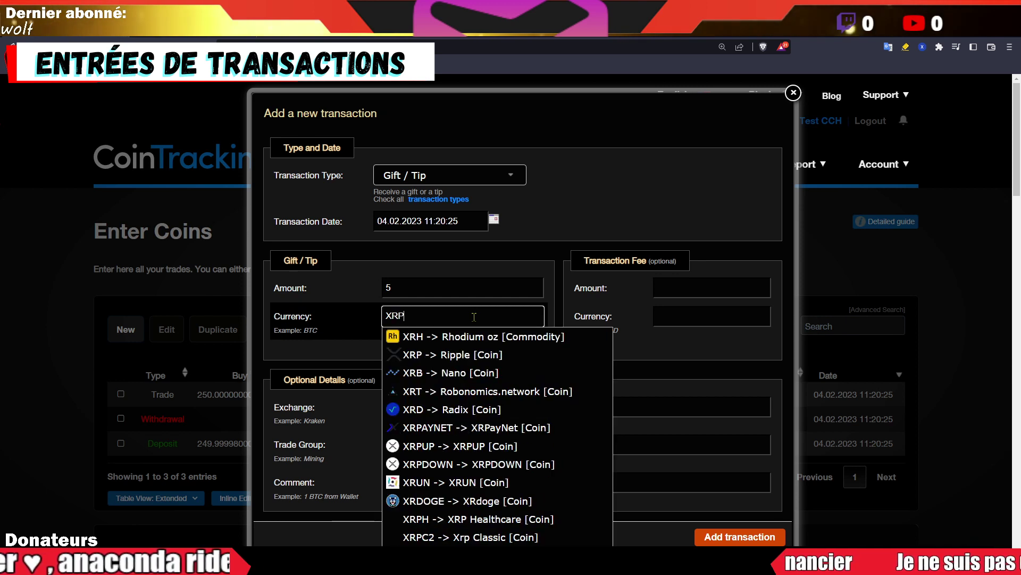
left_click(470, 340)
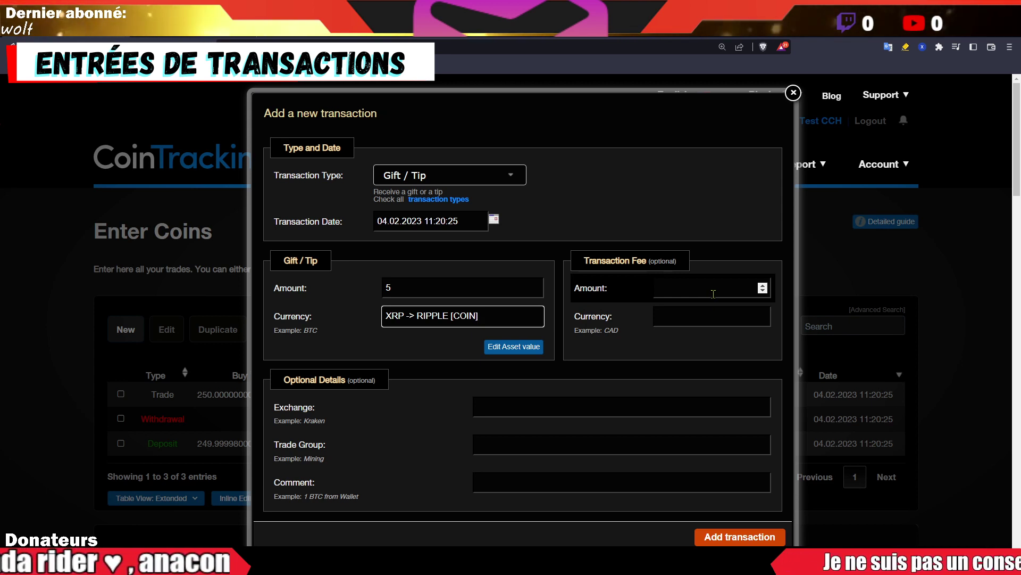
Assign the gift to exchange XRP LEDGER and trade group XRPL, and submit it to the transaction list
left_click(609, 410)
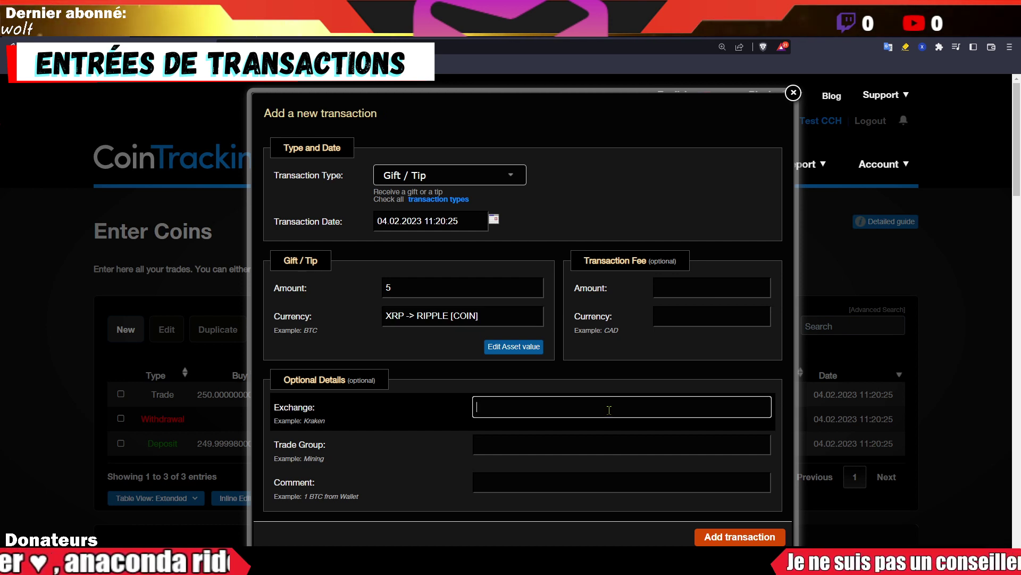
type("xrp")
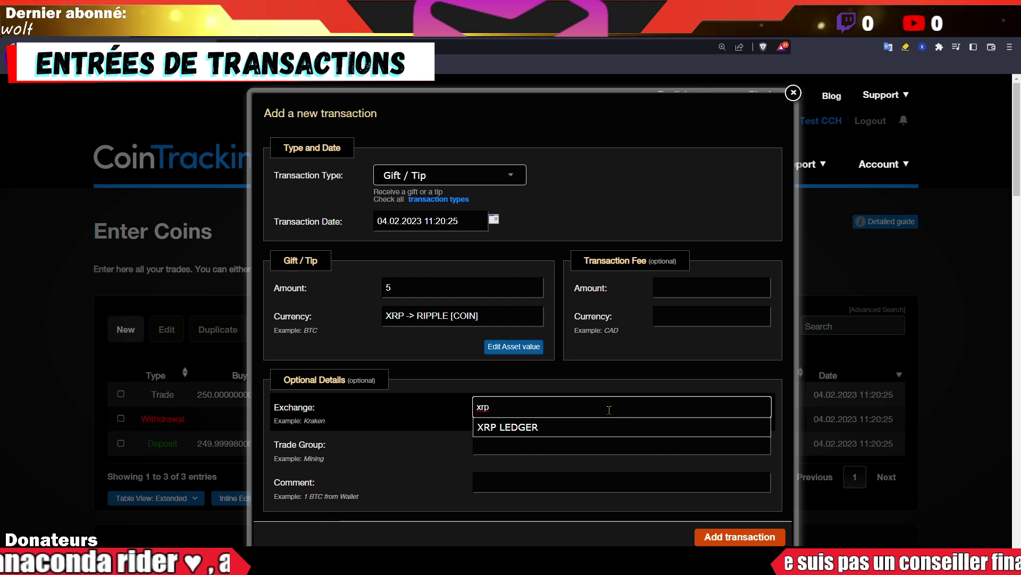
left_click(554, 434)
left_click(554, 437)
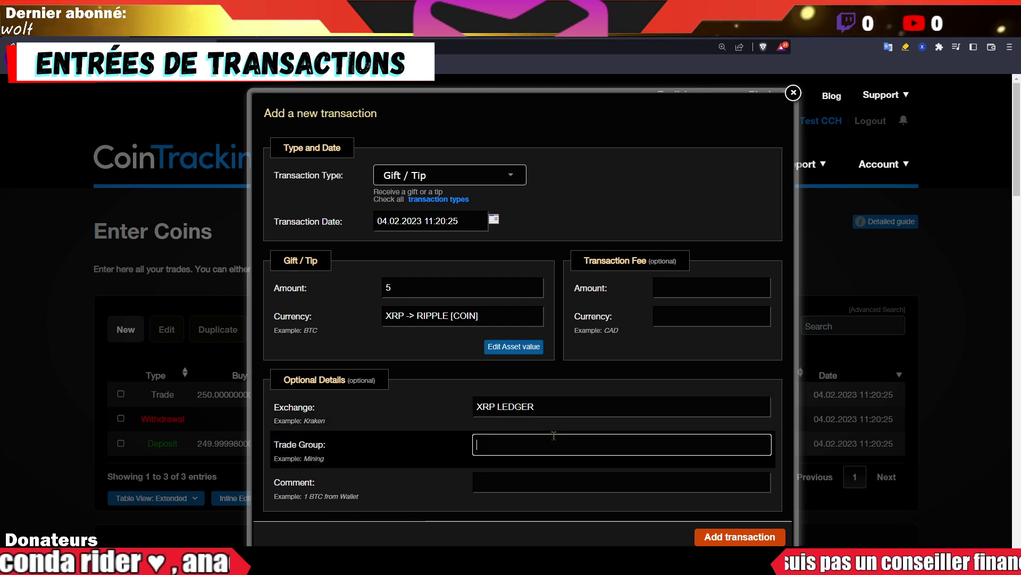
type("xrpl")
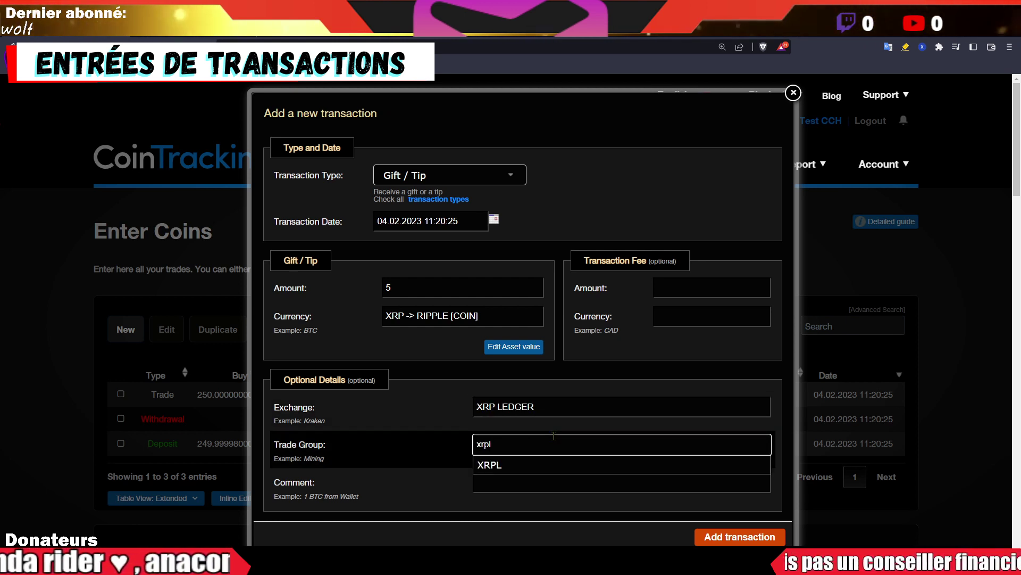
left_click(512, 464)
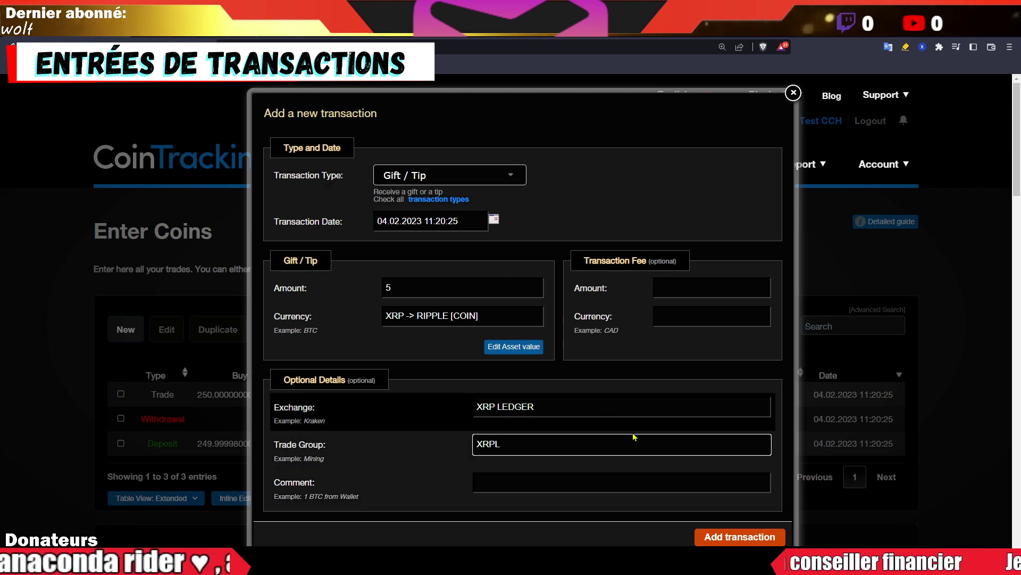
key("Return")
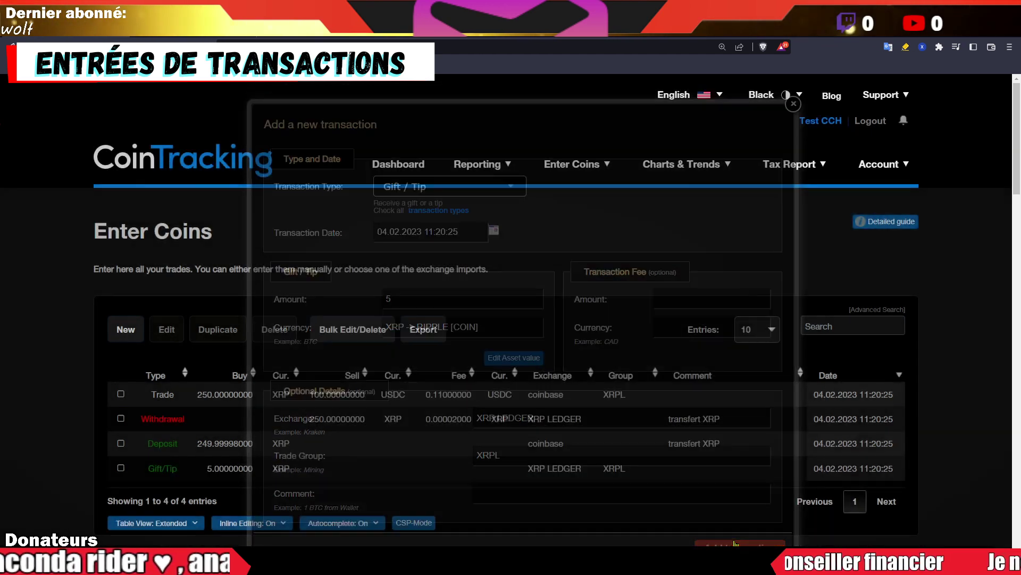
Start a new Reward / Bonus transaction with an amount of 0.001 in XRP (Ripple)
left_click(125, 329)
left_click(450, 175)
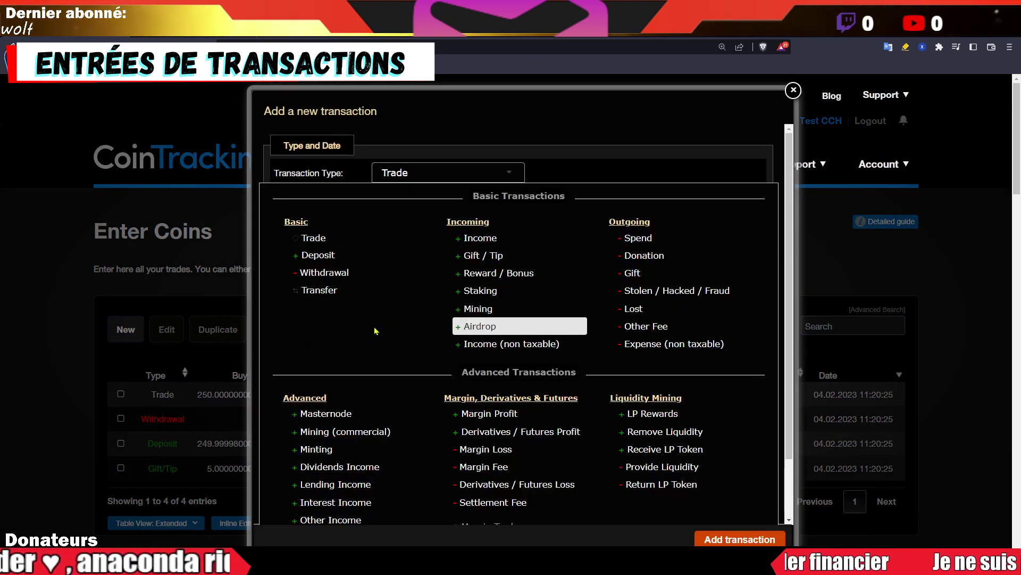
left_click(469, 282)
left_click(459, 285)
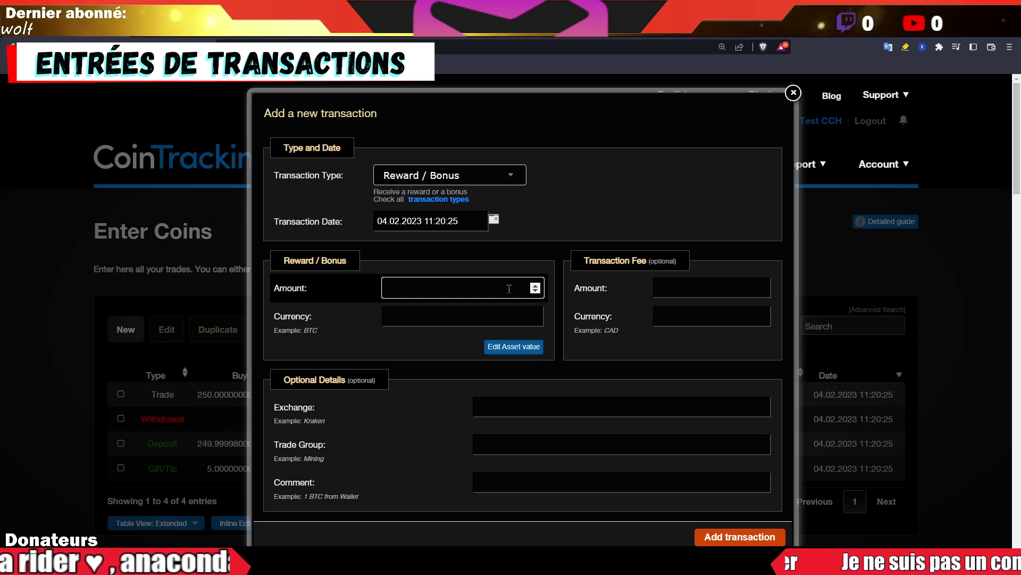
type("0.00")
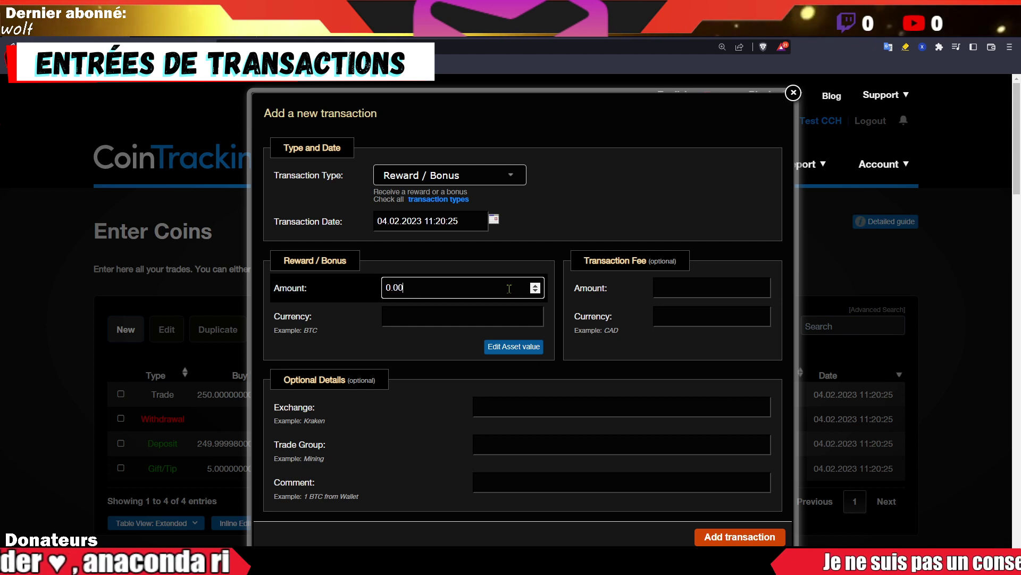
type("1")
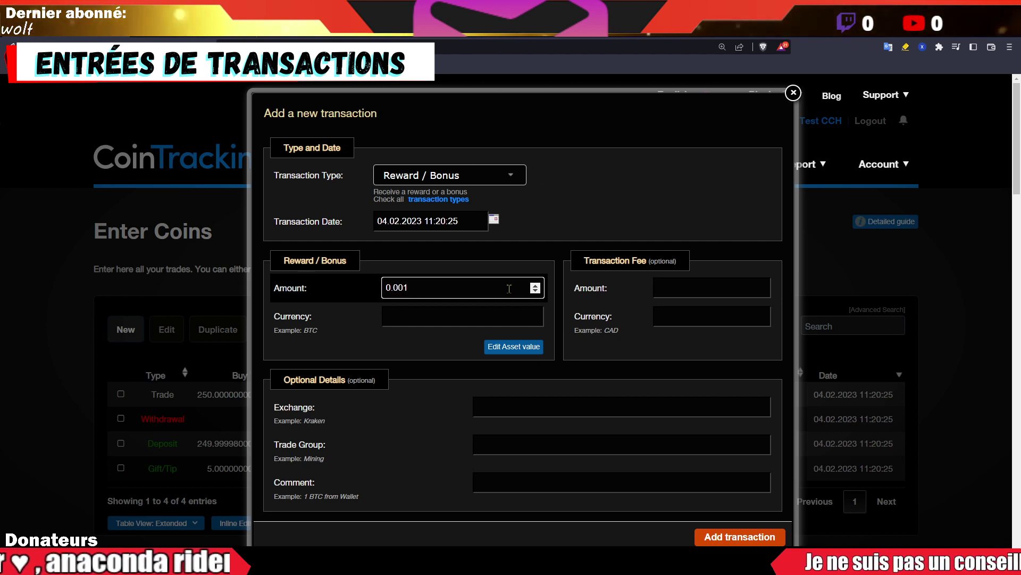
left_click(488, 309)
type("XRP")
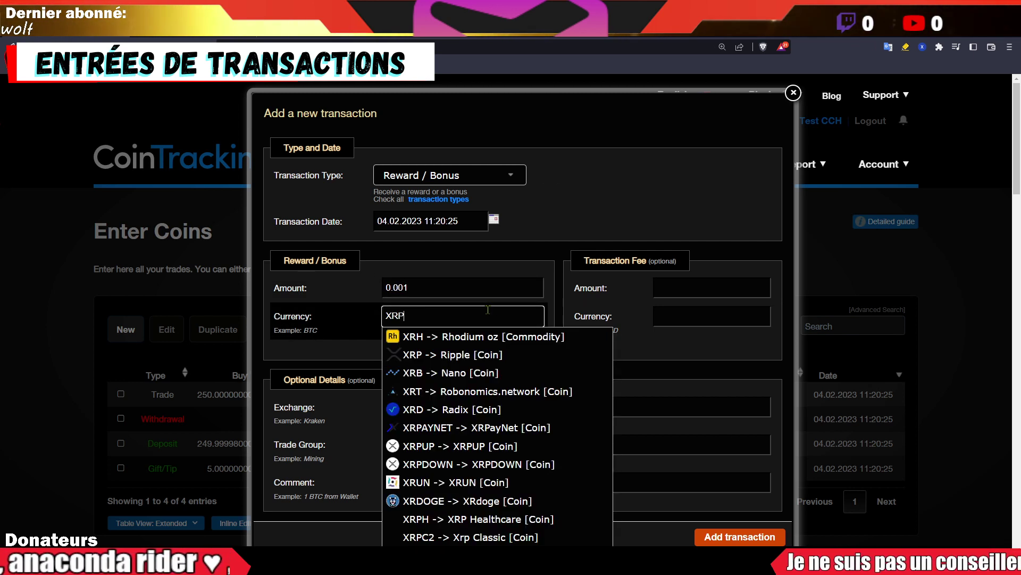
left_click(519, 335)
Assign the reward to exchange coinbase and trade group XRPL, and submit it to the transaction list
left_click(589, 403)
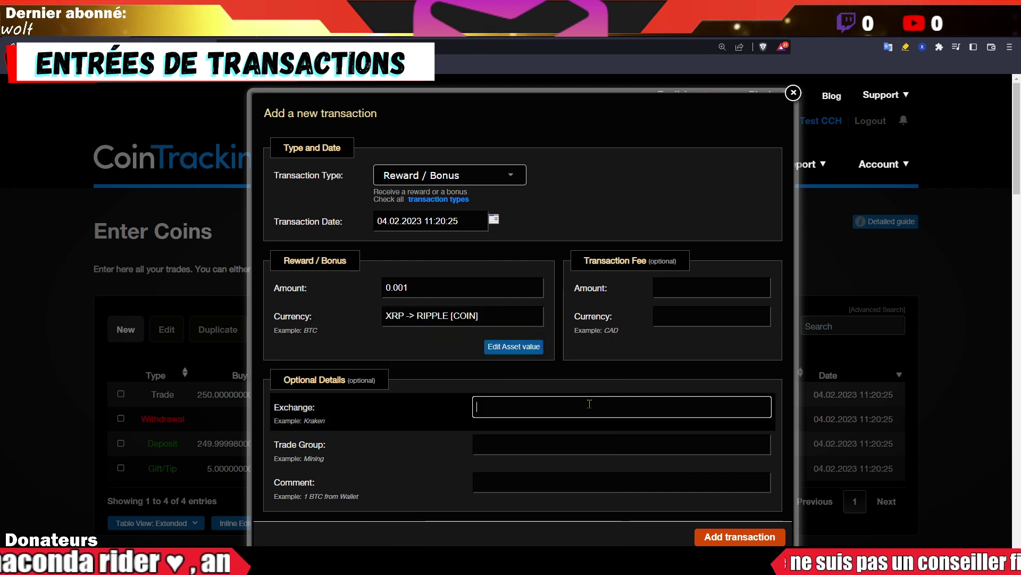
type("coi")
left_click(564, 427)
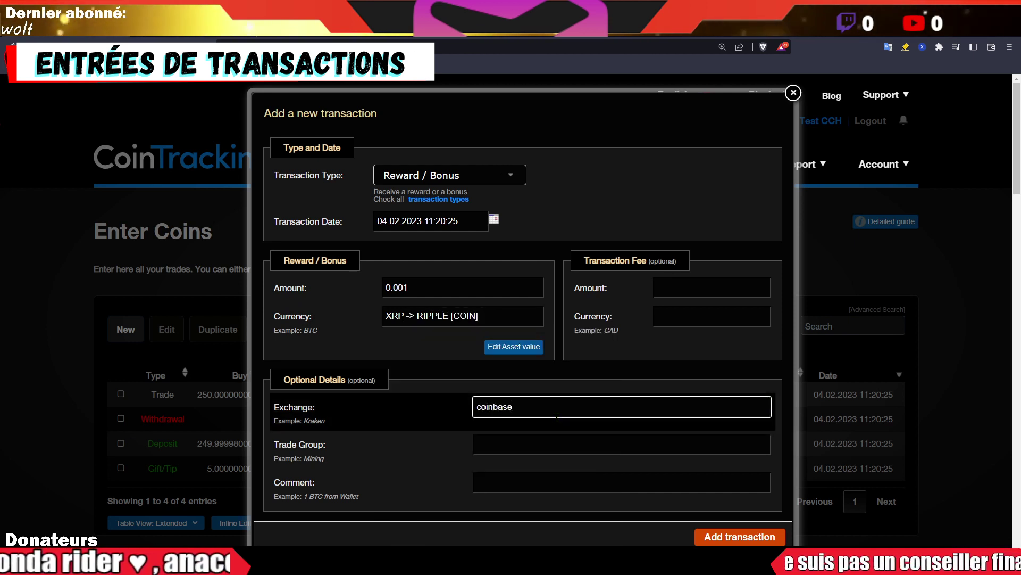
left_click(544, 438)
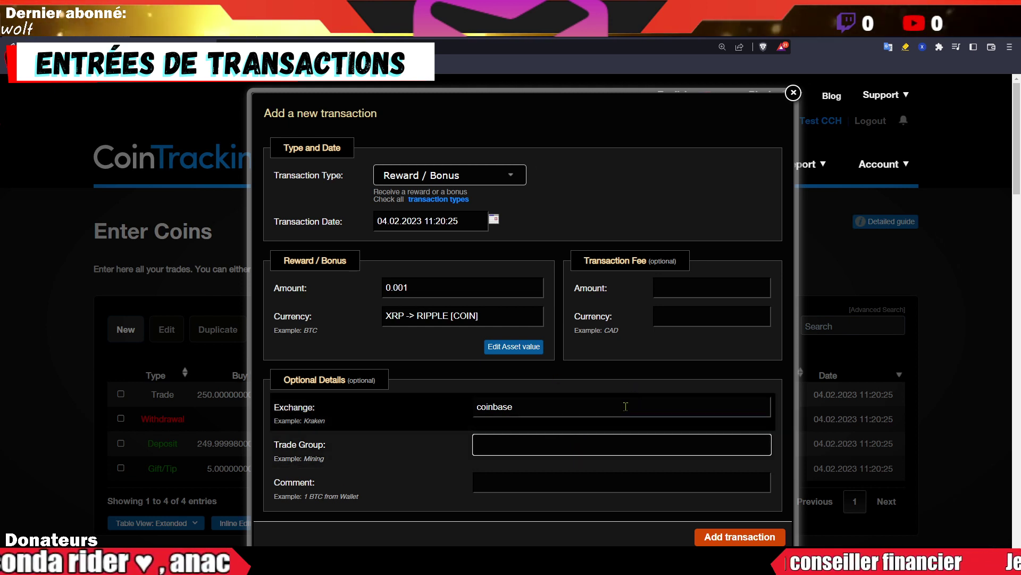
type("xrpl")
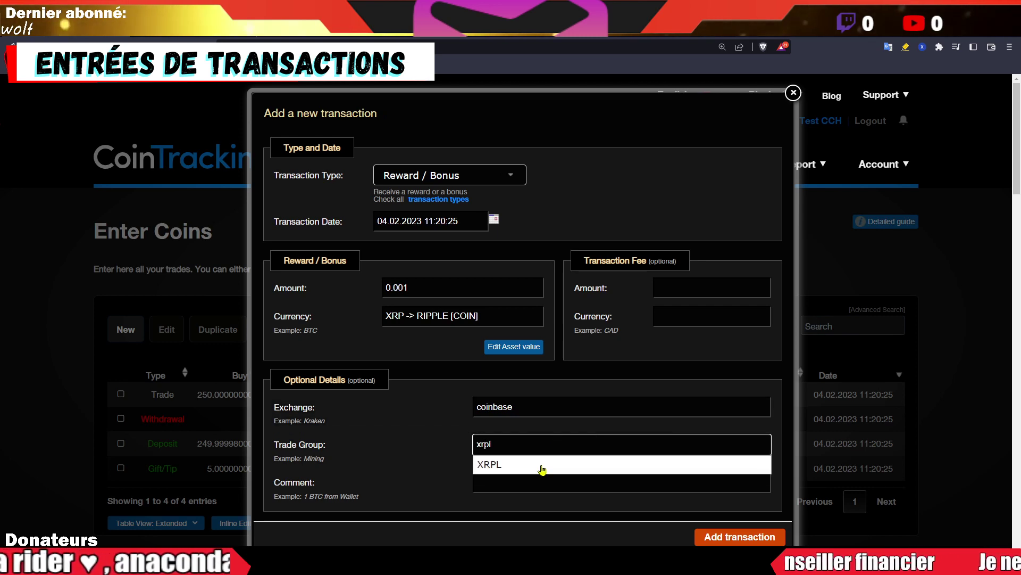
left_click(541, 466)
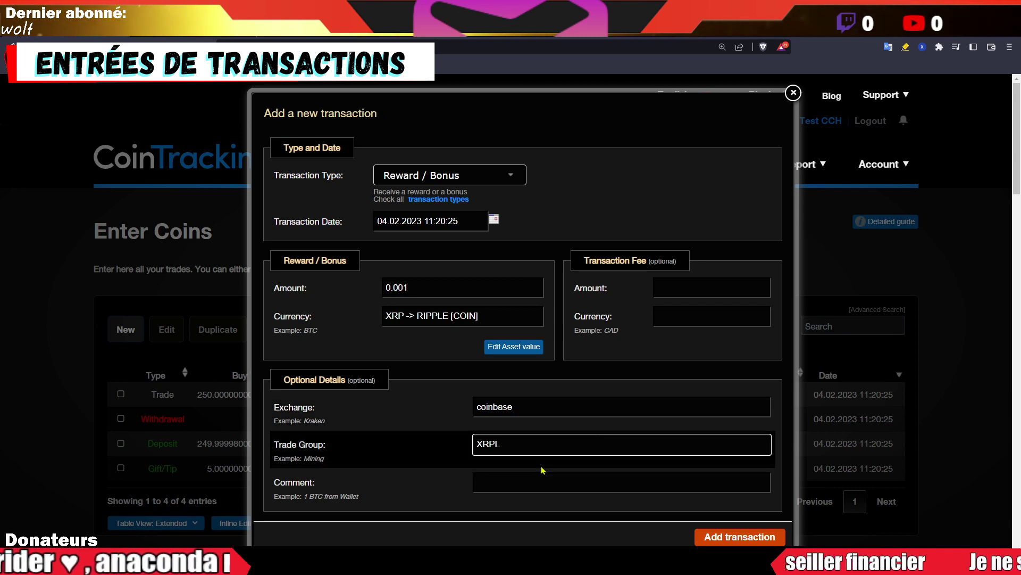
left_click(740, 536)
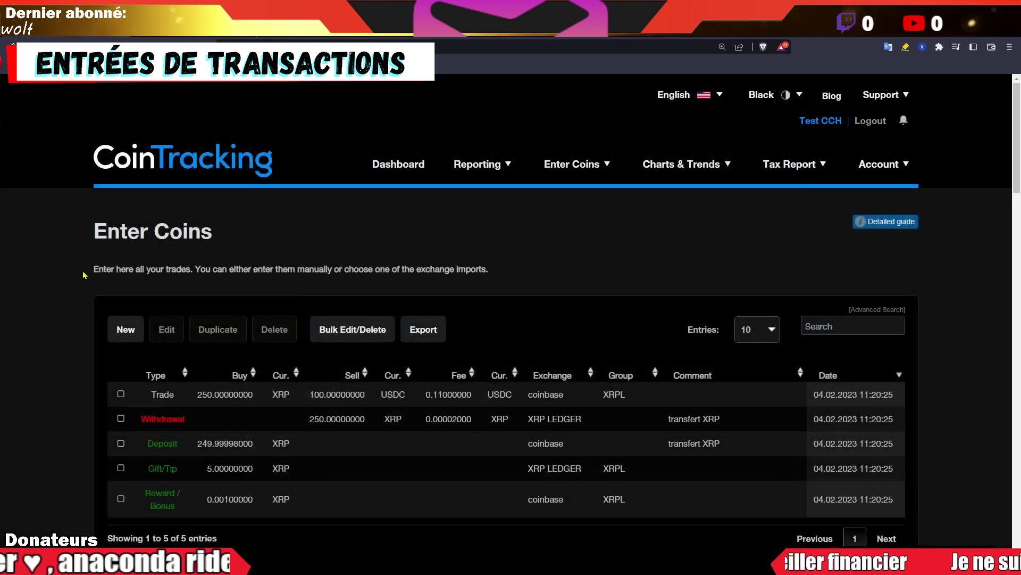
Start a new Airdrop transaction with an amount of 1000 in FLR (Flare-network)
left_click(125, 329)
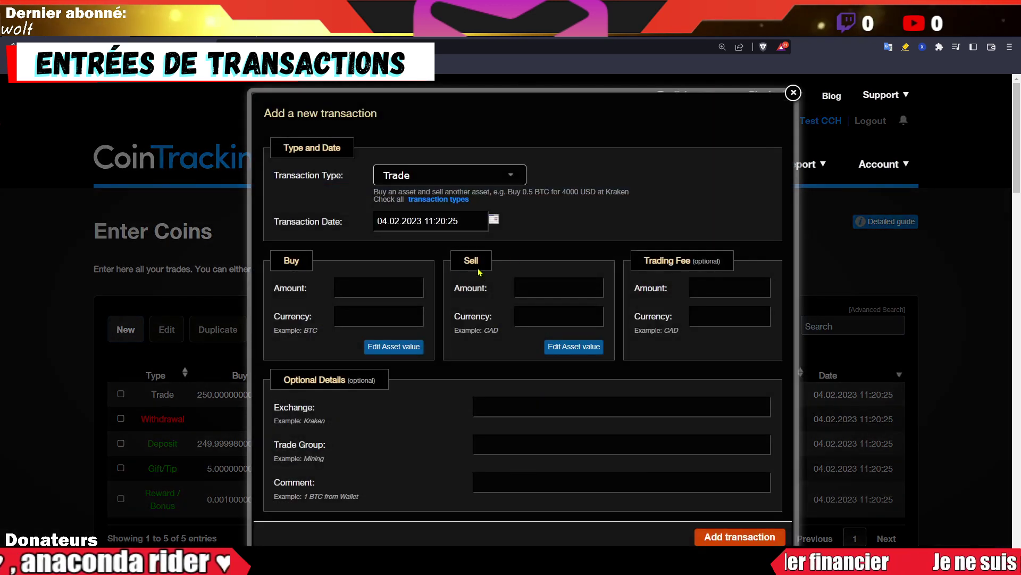
left_click(518, 175)
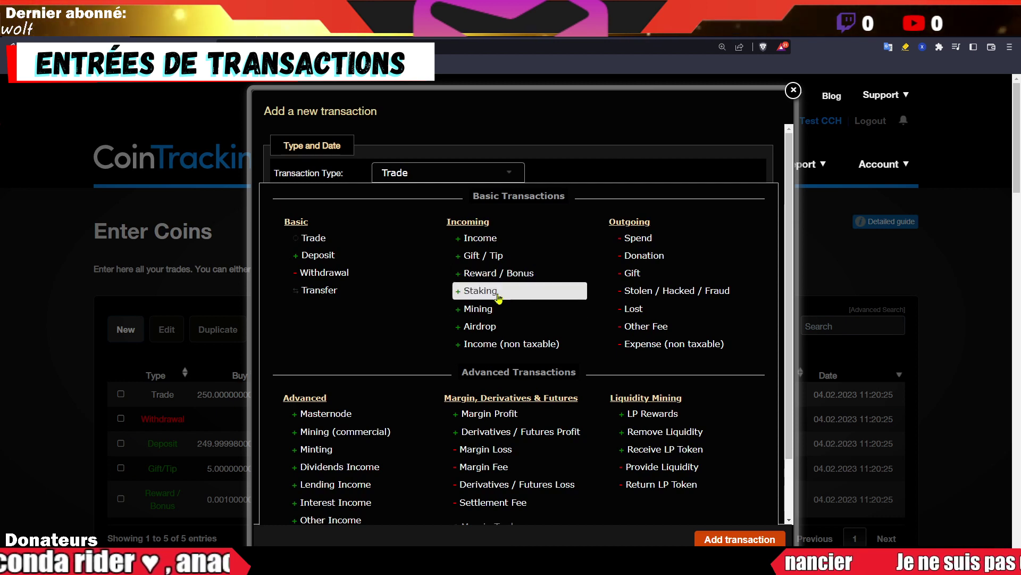
left_click(492, 326)
left_click(403, 286)
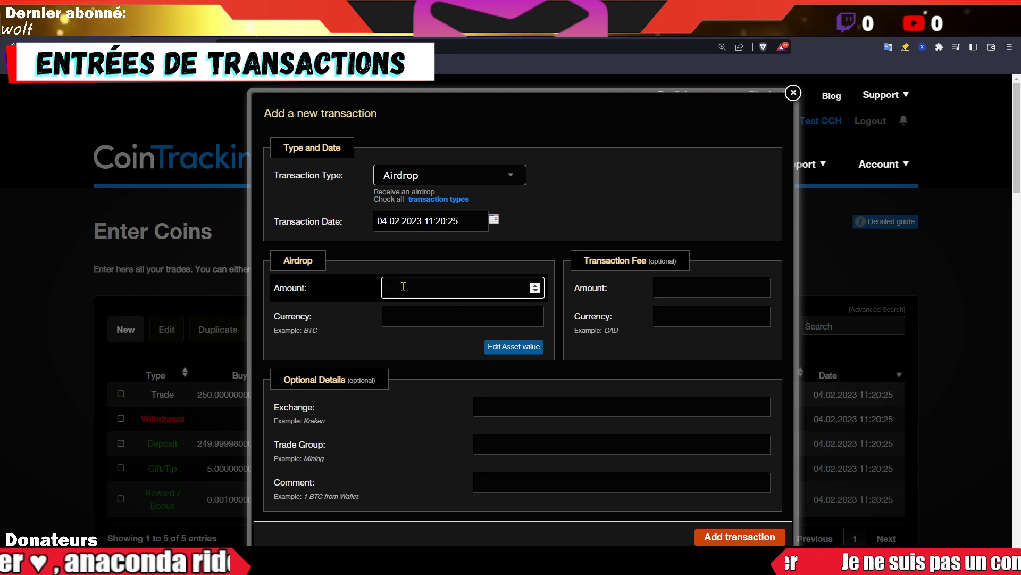
type("1000")
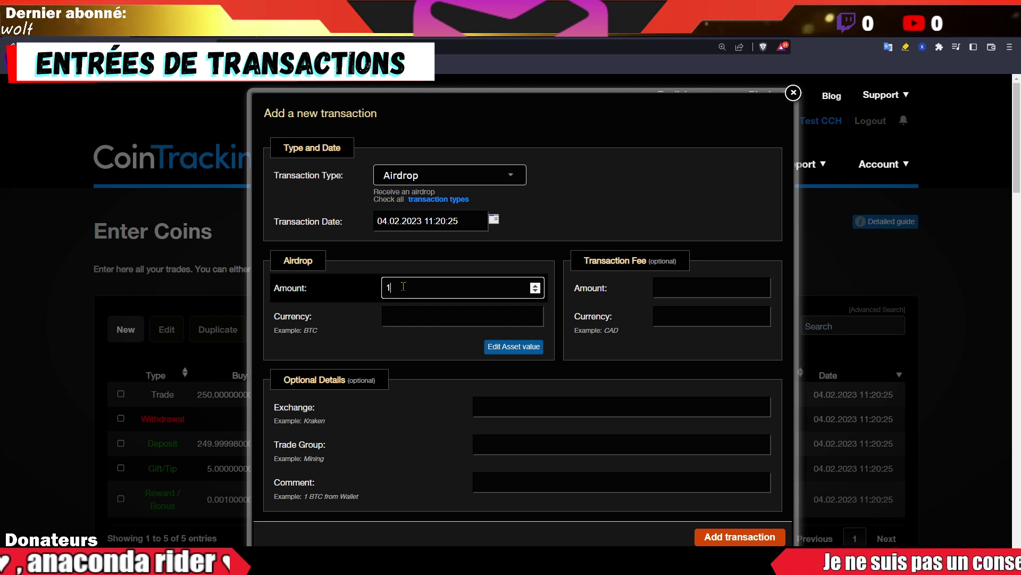
left_click(410, 319)
type("FLR")
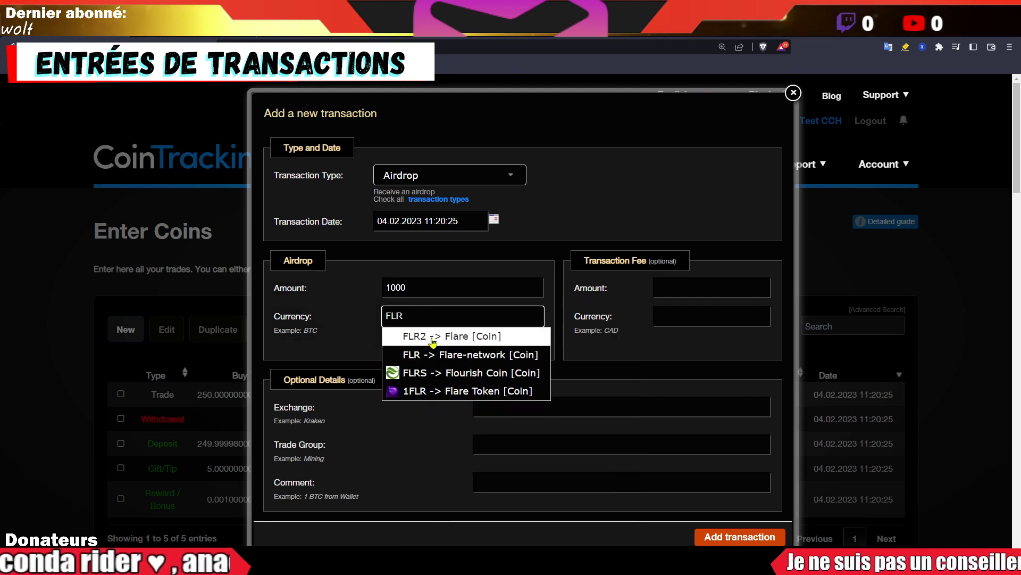
left_click(472, 356)
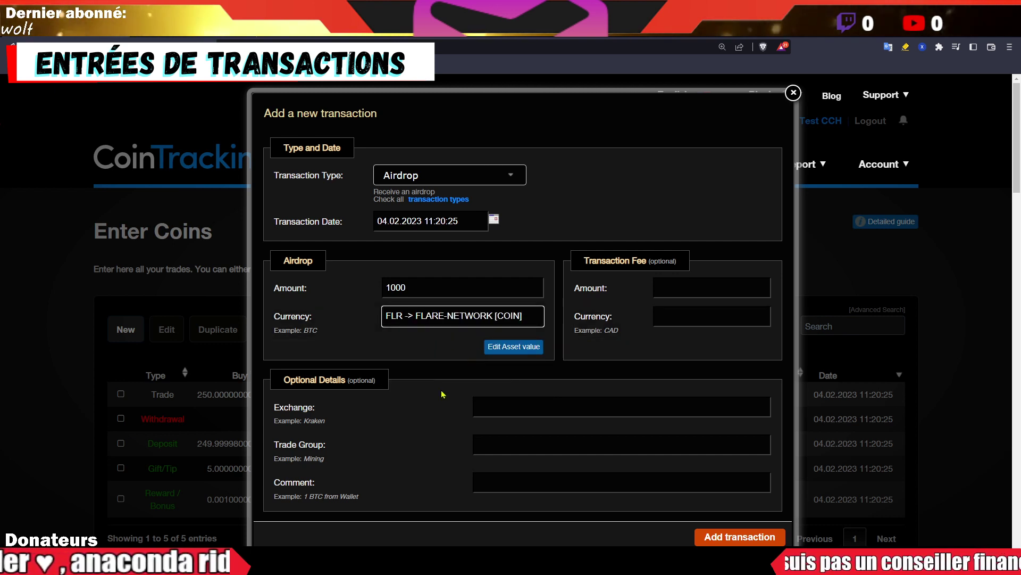
Enter "FLR Ledger" as the airdrop's exchange
left_click(540, 408)
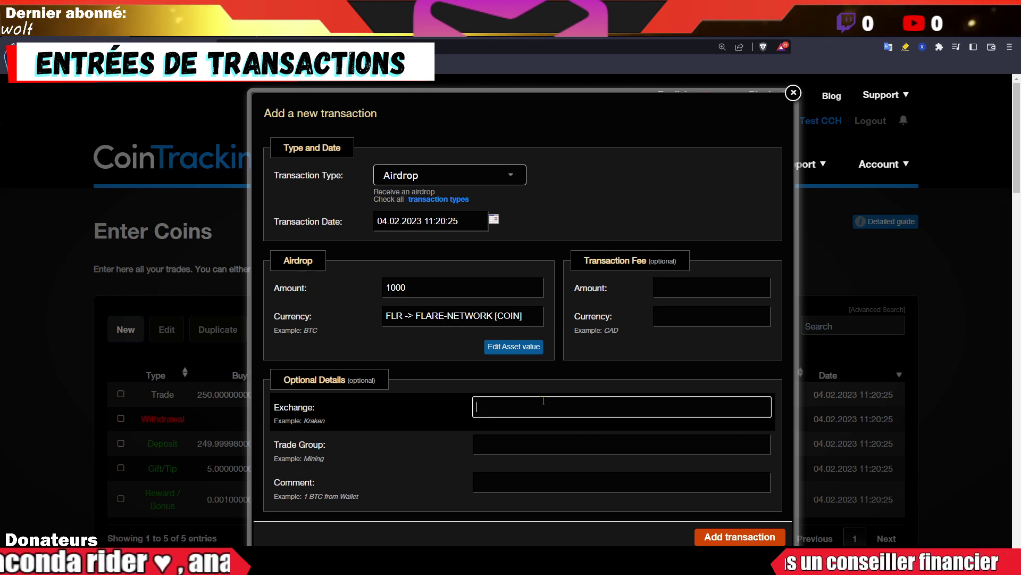
type("FLR")
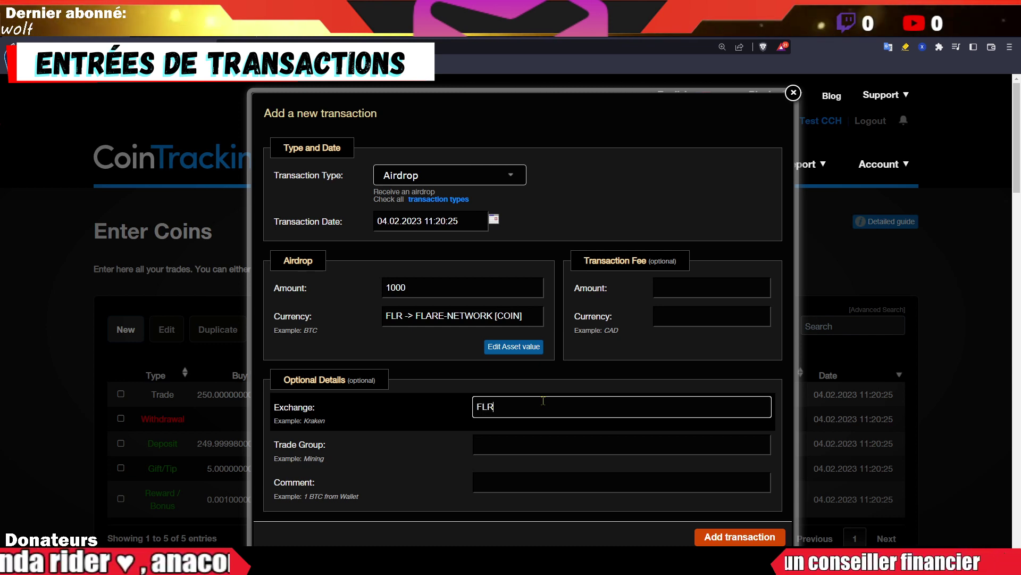
type(" LEdger")
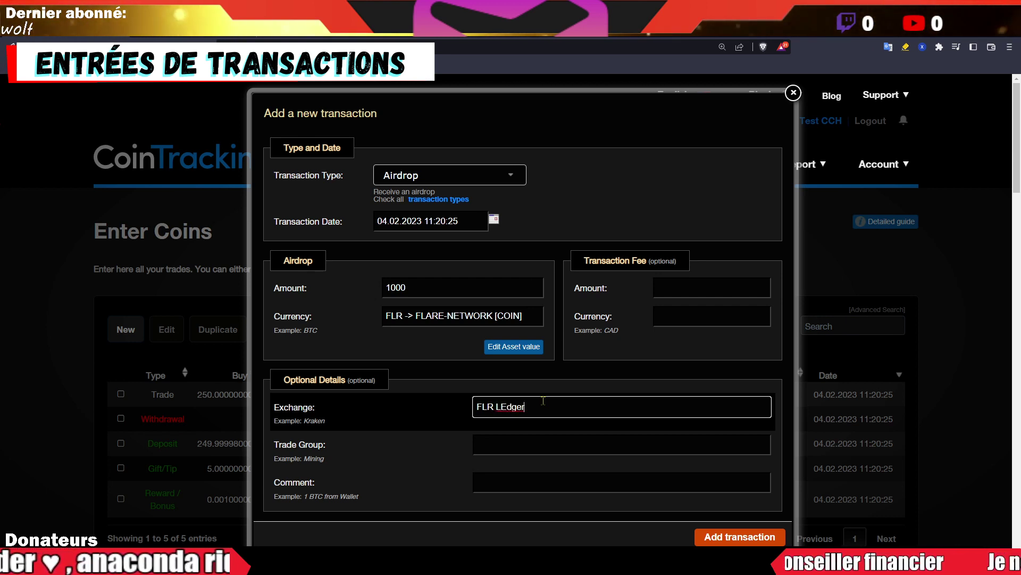
key("Left")
key("Left")
key("Left")
key("Delete")
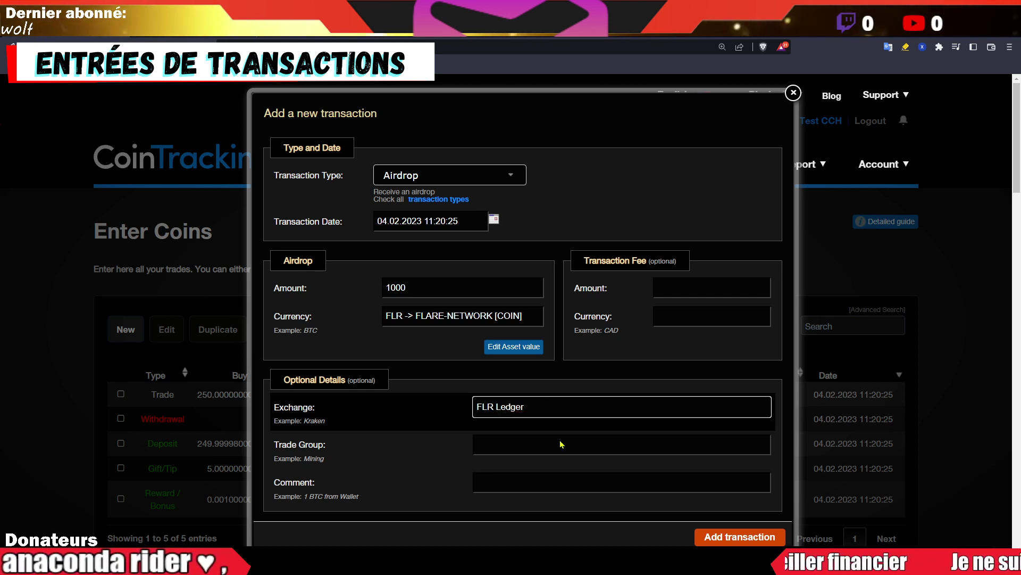
Set the airdrop's trade group to FLR and submit it to the transaction list
left_click(590, 450)
type("FLR")
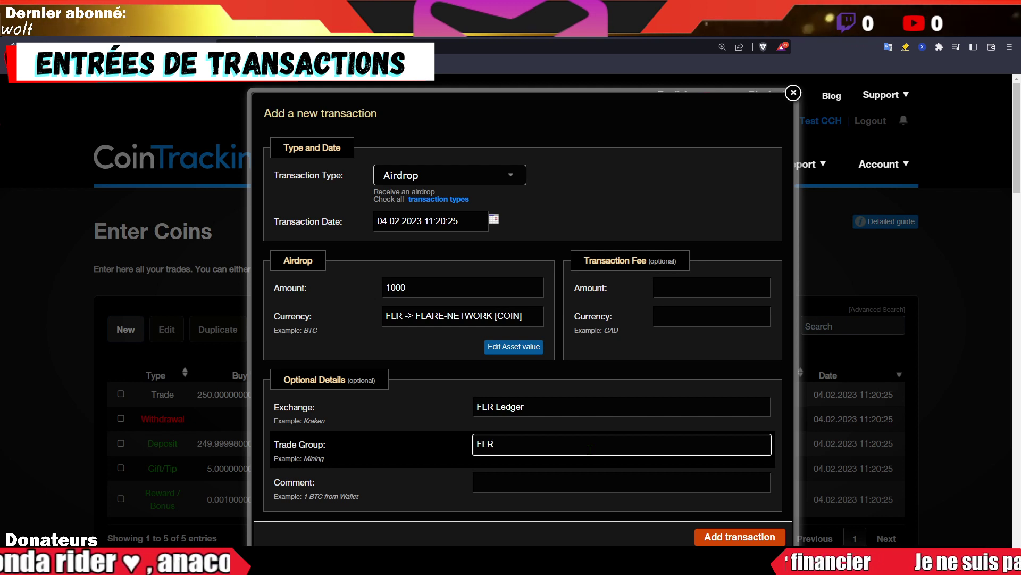
left_click(727, 533)
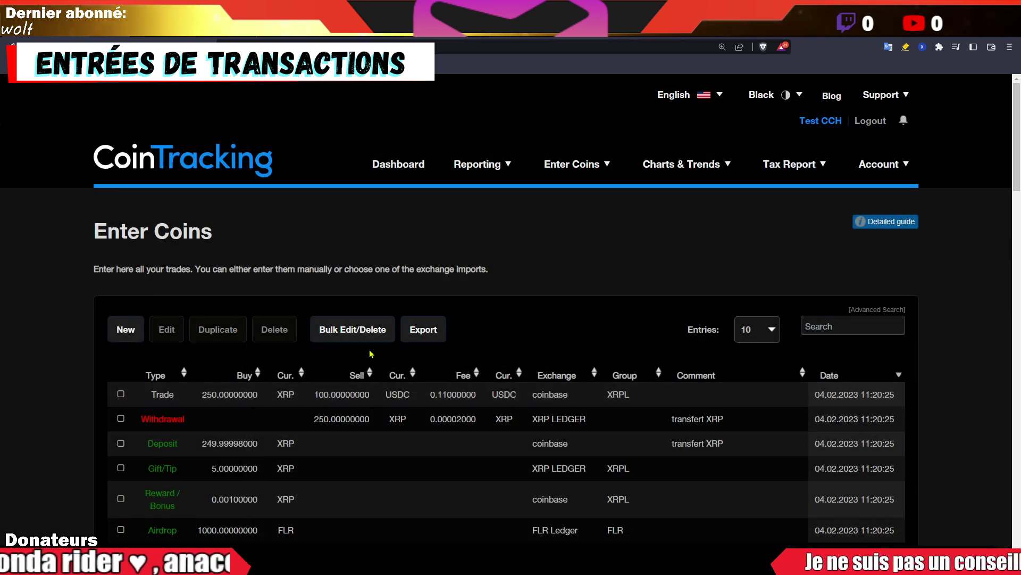
Start a new Spend transaction with an amount of 100 in USDC (USD Coin)
left_click(126, 329)
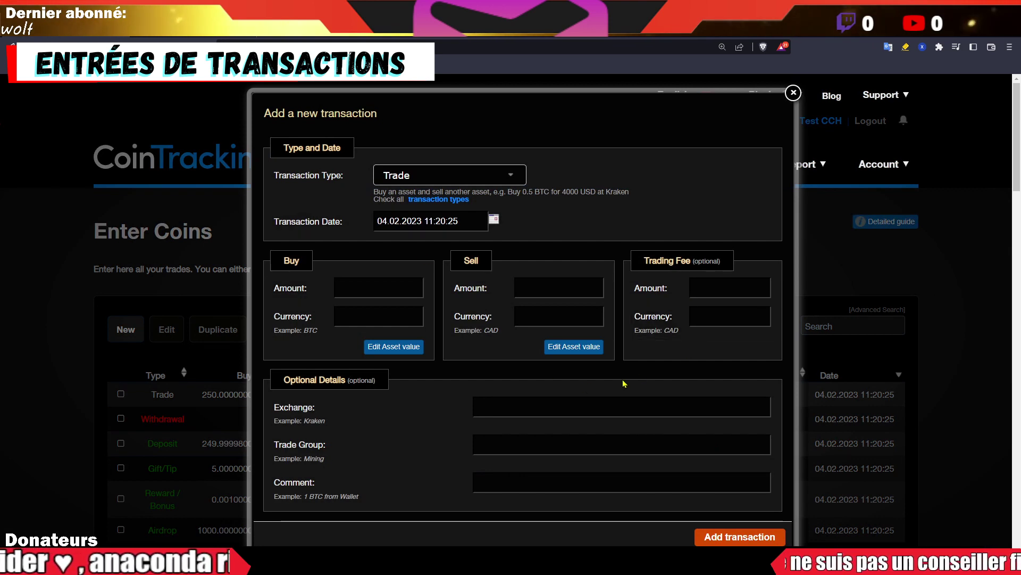
left_click(453, 175)
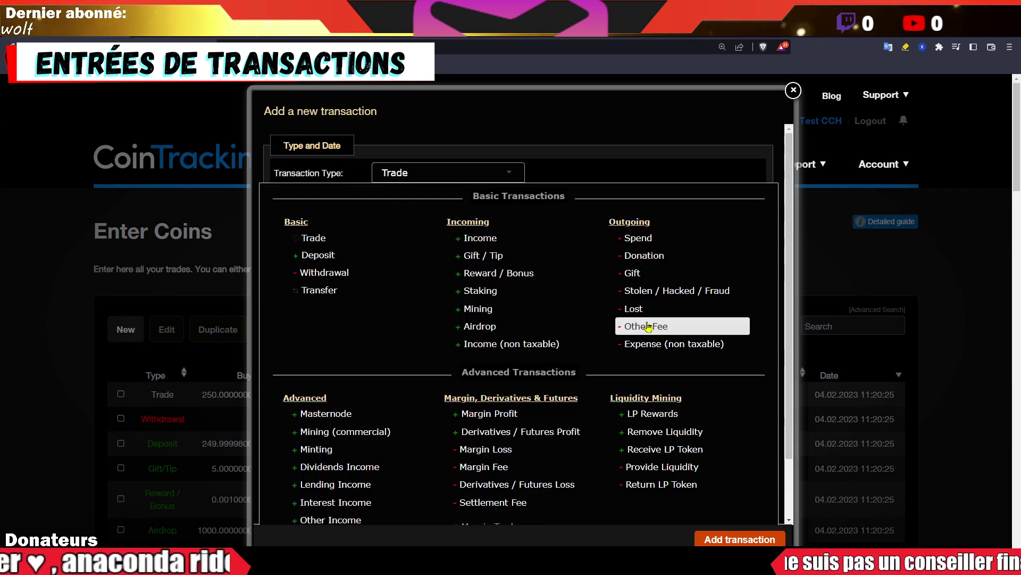
left_click(670, 243)
left_click(482, 288)
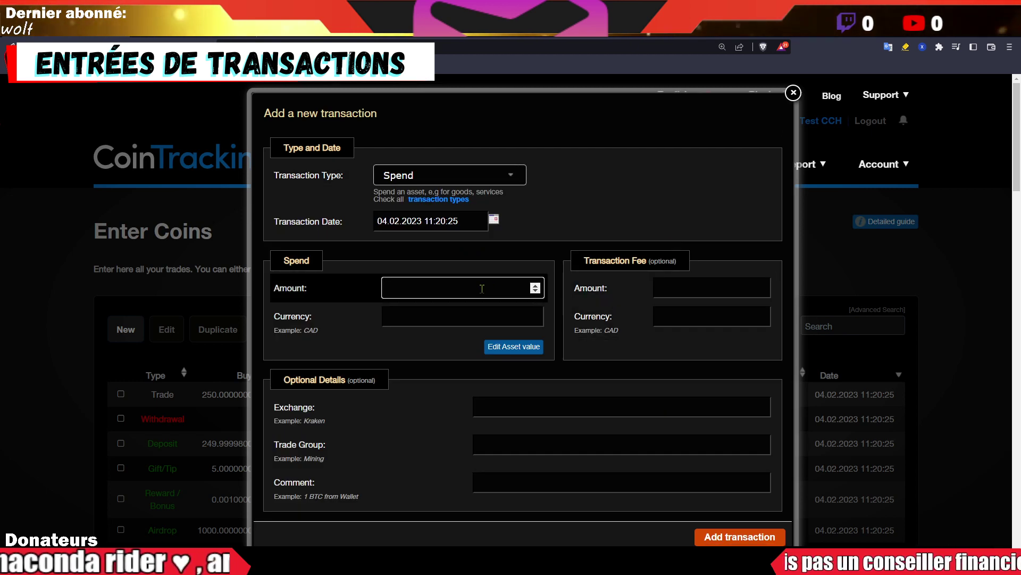
type("100")
left_click(470, 317)
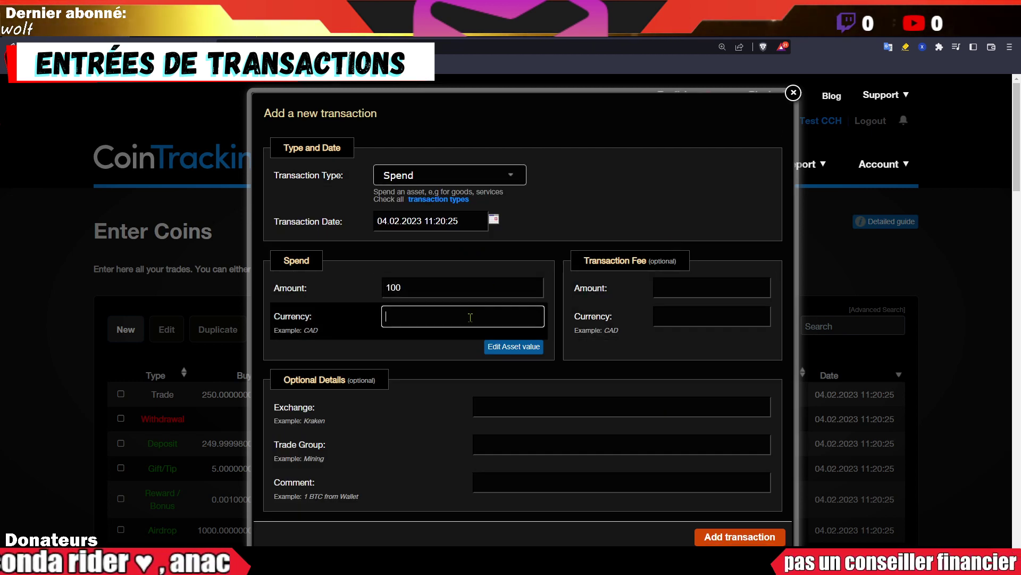
type("USDC")
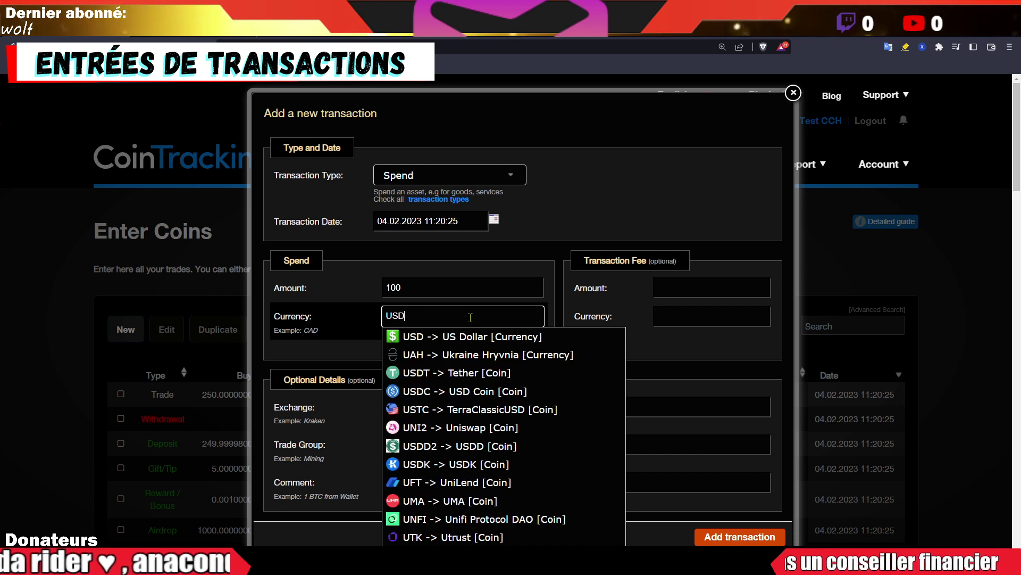
left_click(484, 338)
Set the spend's transaction fee to 0.11 in USDC (USD Coin)
left_click(685, 293)
type("0.11")
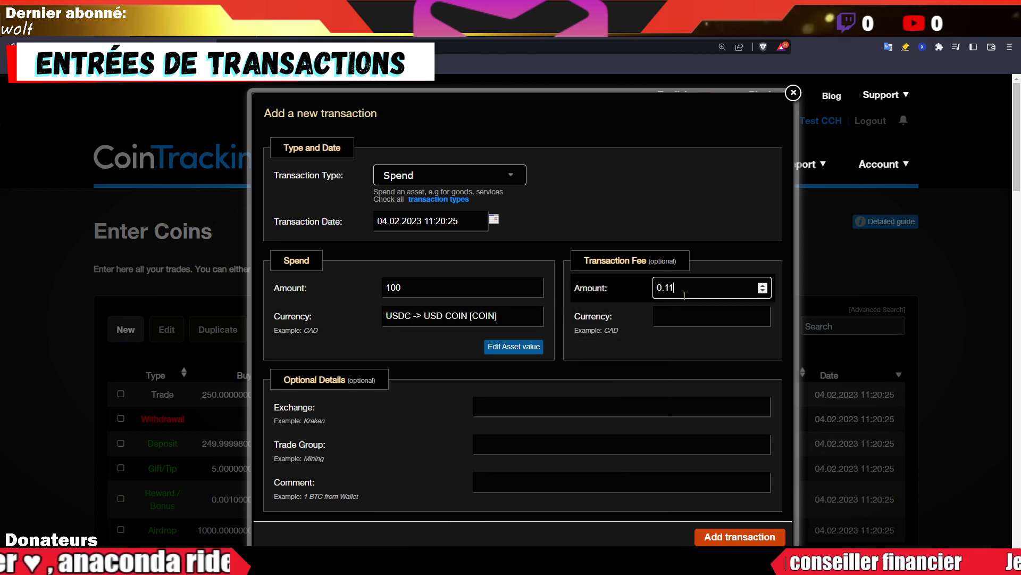
left_click(712, 311)
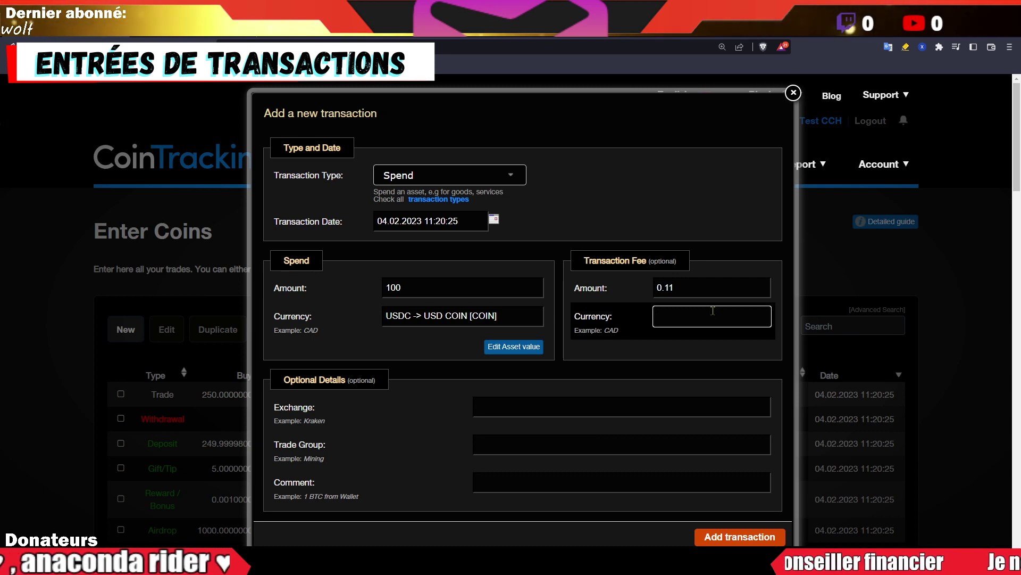
type("USDC")
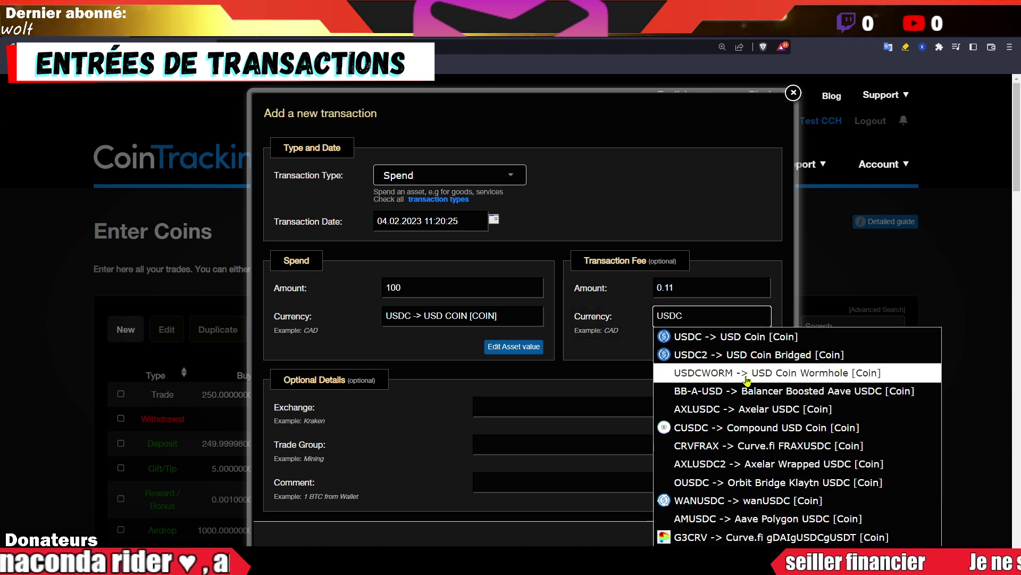
left_click(726, 336)
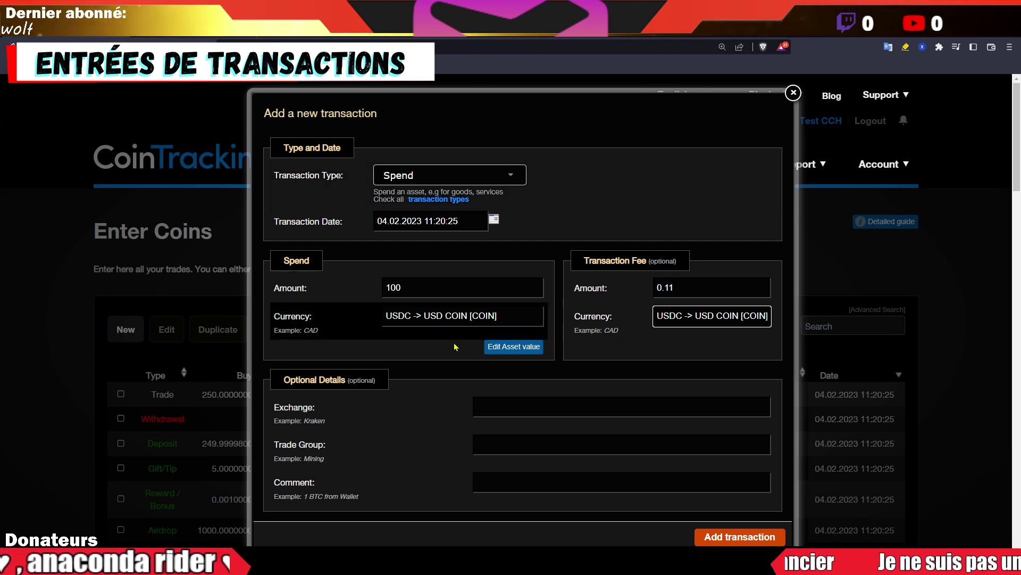
Enter "ETH LEDGER" as the spend's exchange
left_click(500, 407)
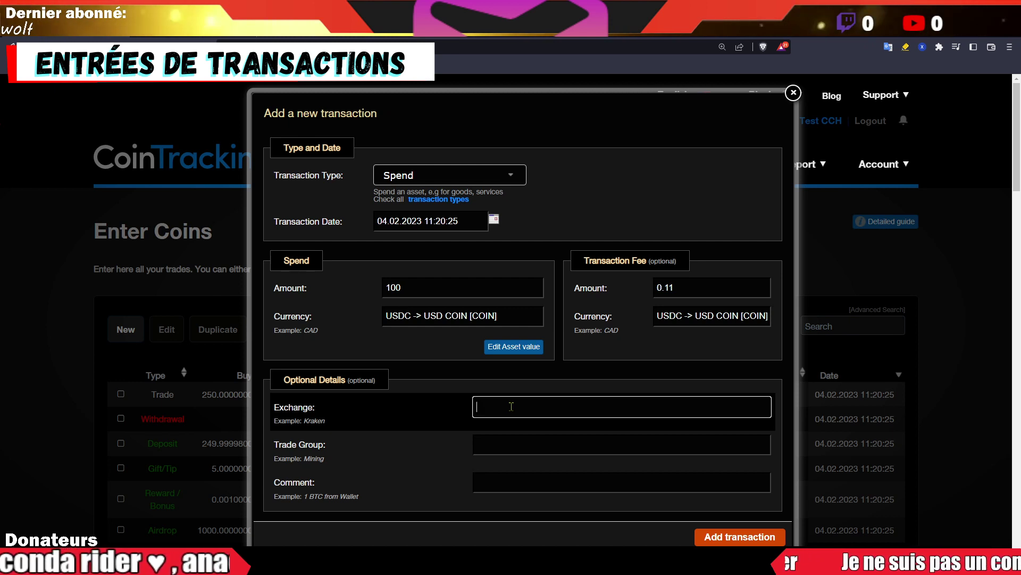
type("ET")
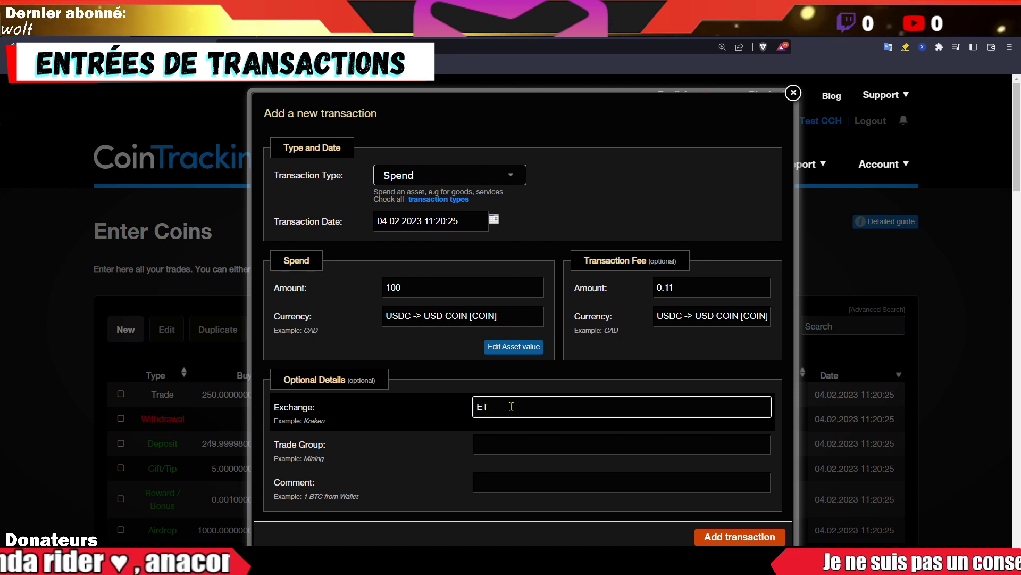
type("H LEDGHER")
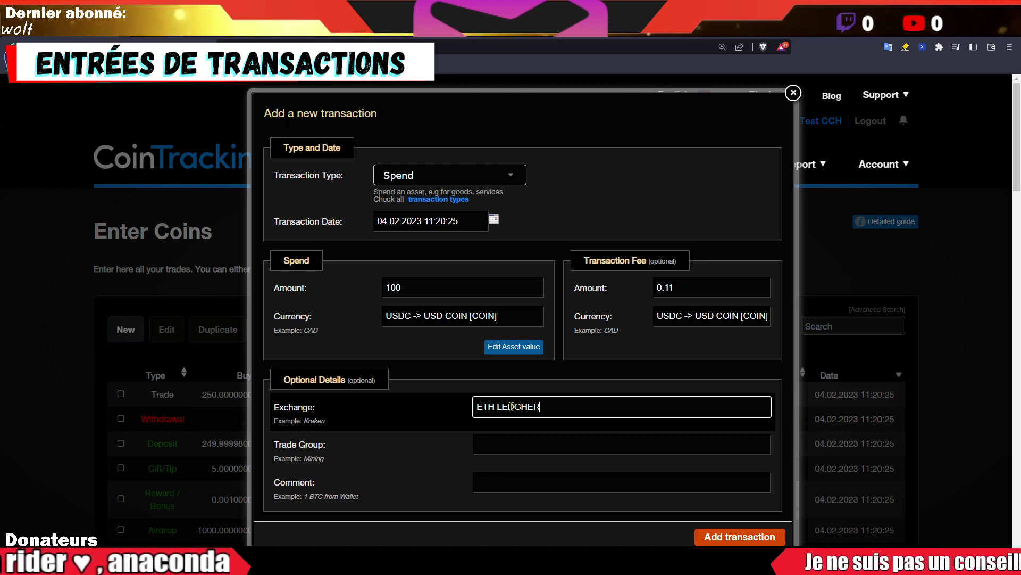
key("BackSpace")
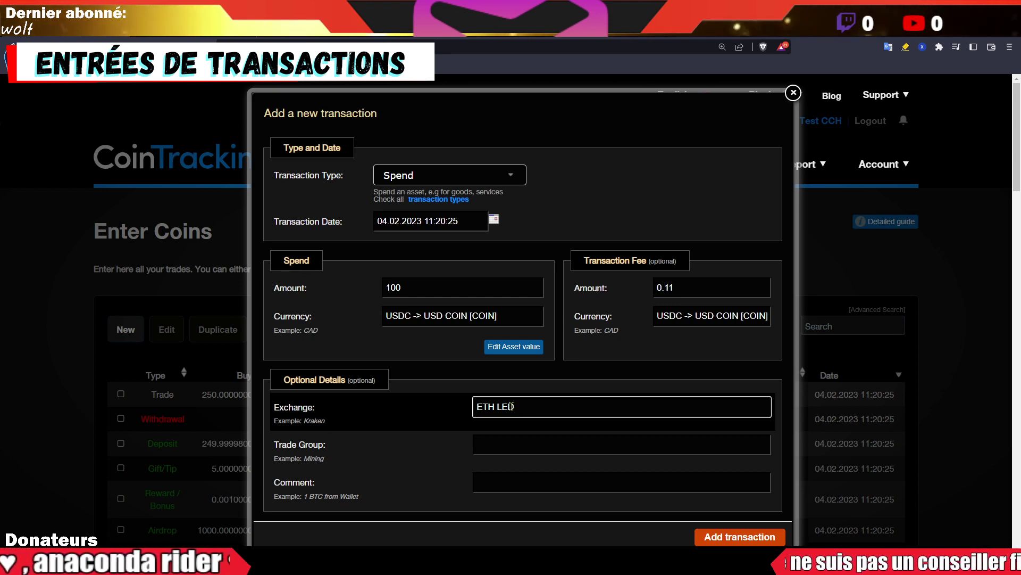
type("GER")
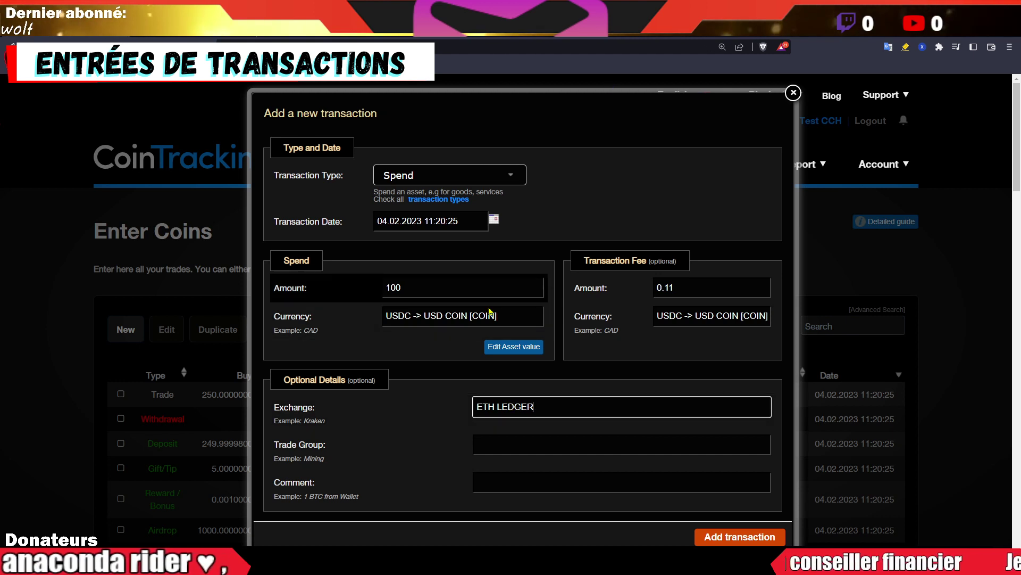
Change the currency of the spent amount to XRP (Ripple)
left_click_drag(506, 319, 319, 302)
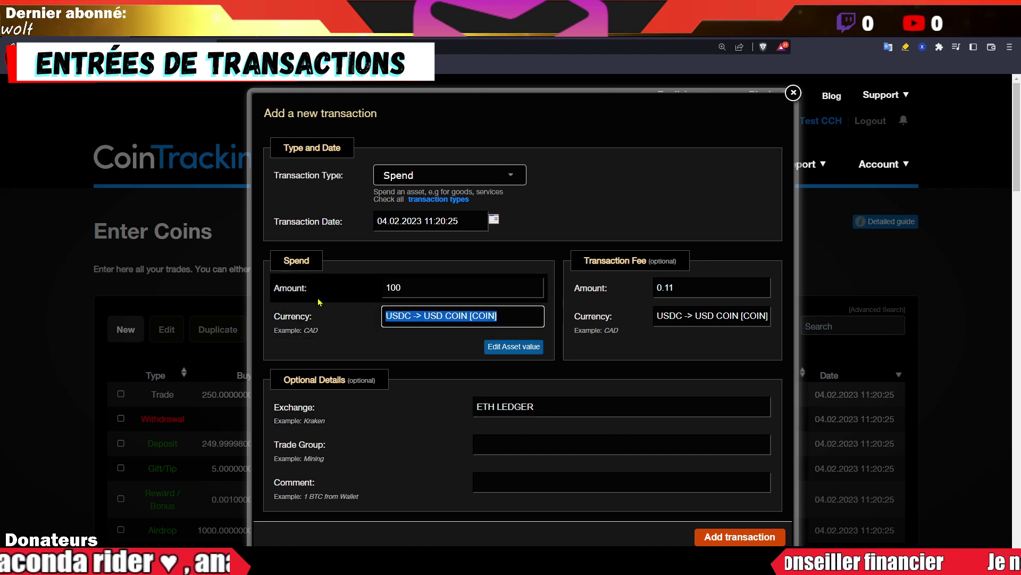
type("XRP")
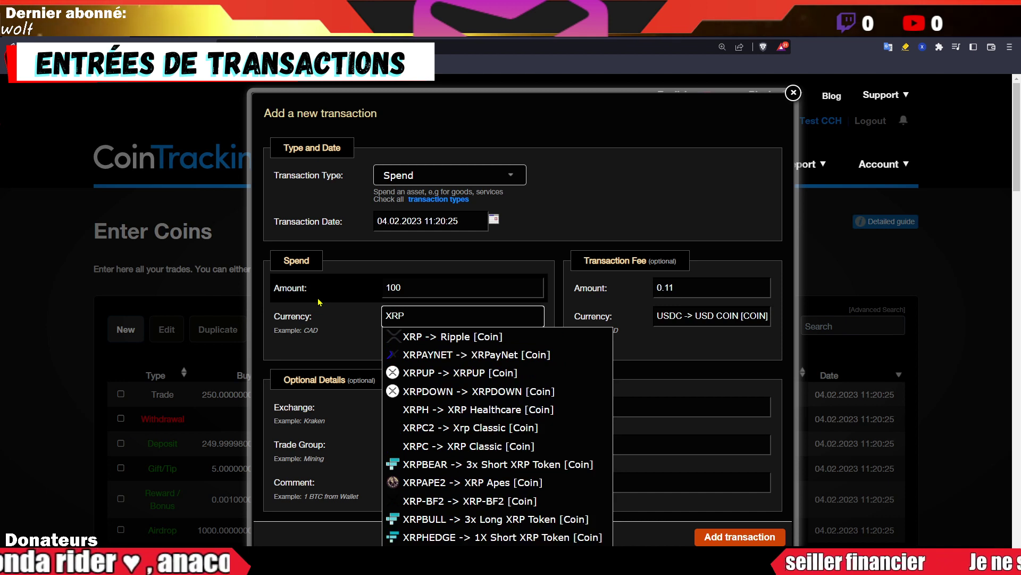
left_click(392, 335)
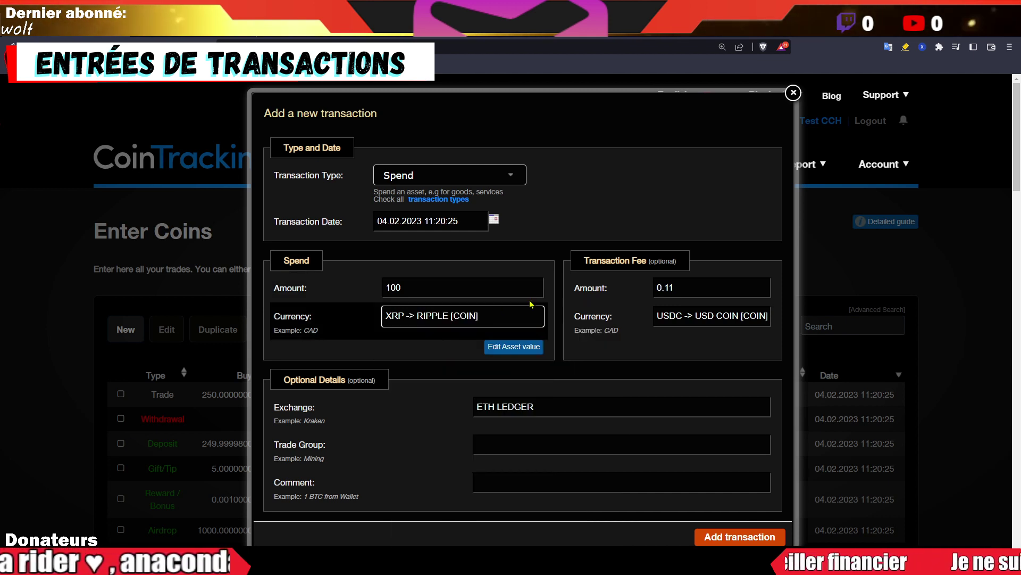
Change the spend's transaction fee to 0.00002 in XRP (Ripple)
left_click(718, 309)
double_click(718, 309)
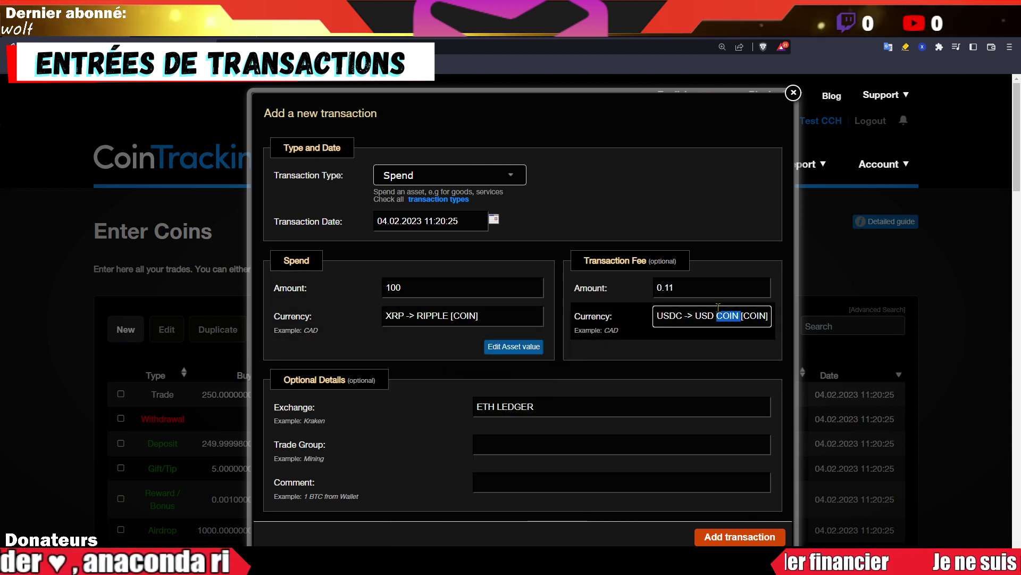
left_click(703, 286)
key("BackSpace")
key("BackSpace")
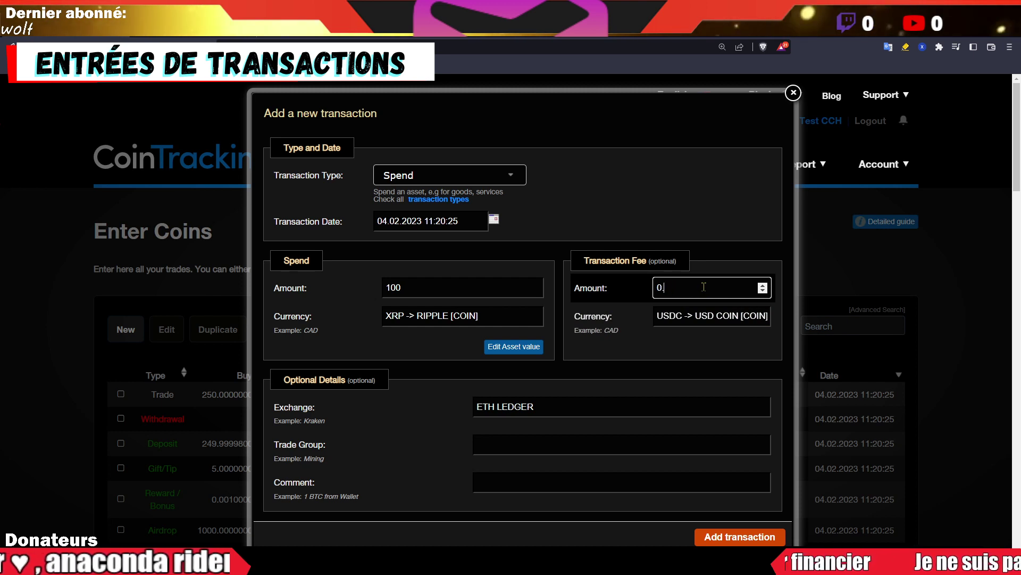
type("00002")
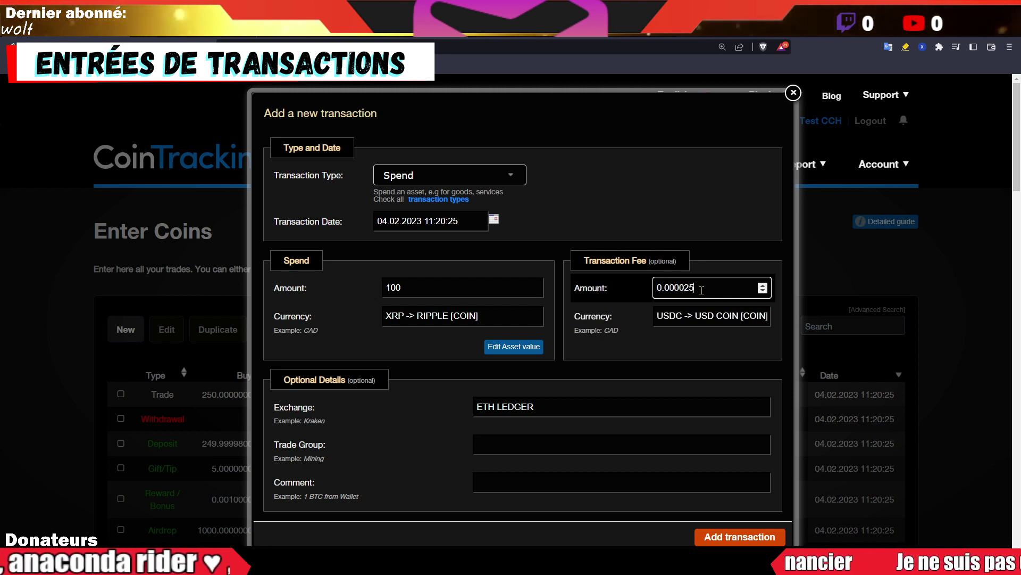
left_click(706, 311)
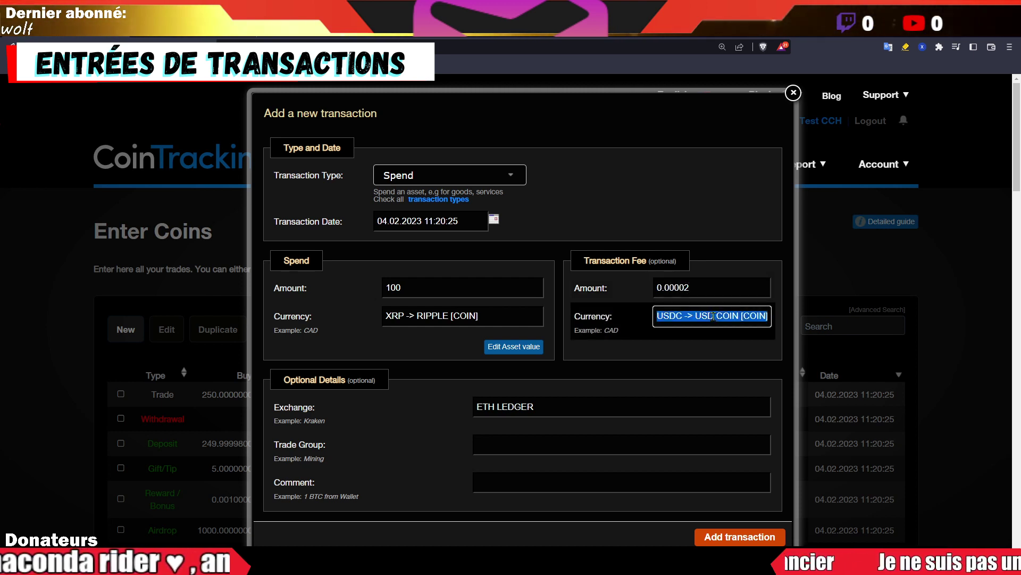
type("XRP")
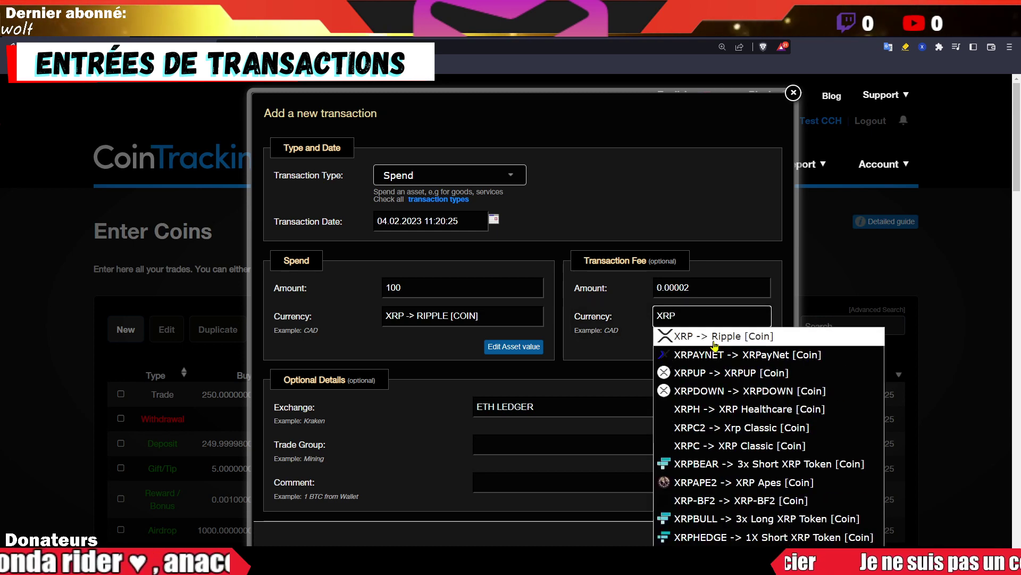
left_click(715, 340)
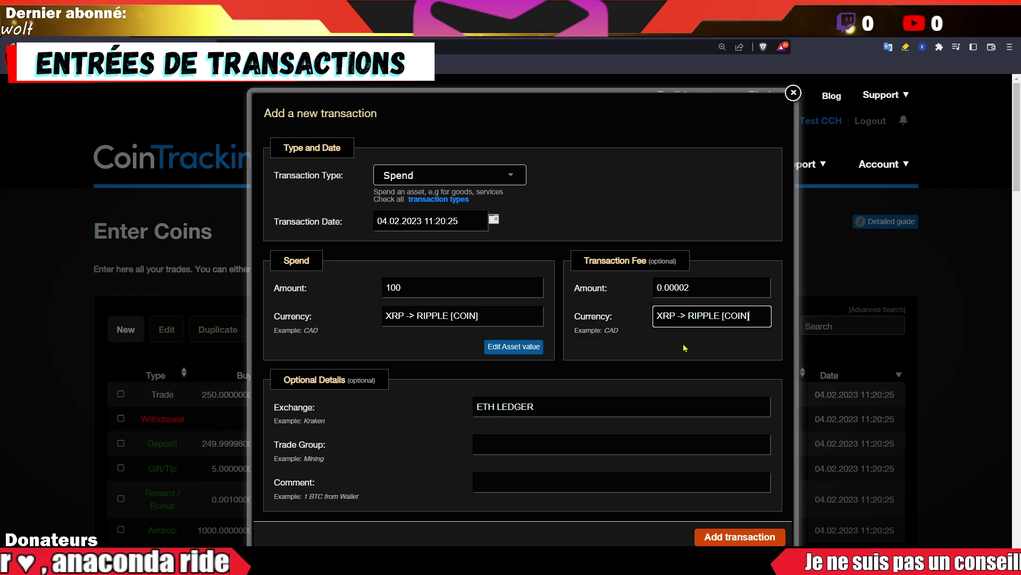
Replace the spend's exchange with XRP LEDGER
key("Tab")
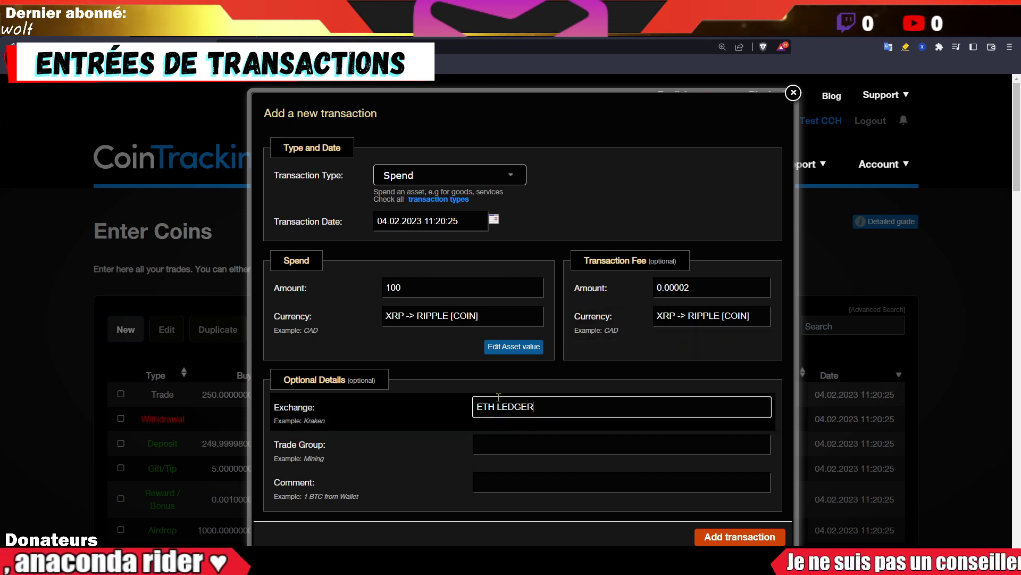
type("xrp")
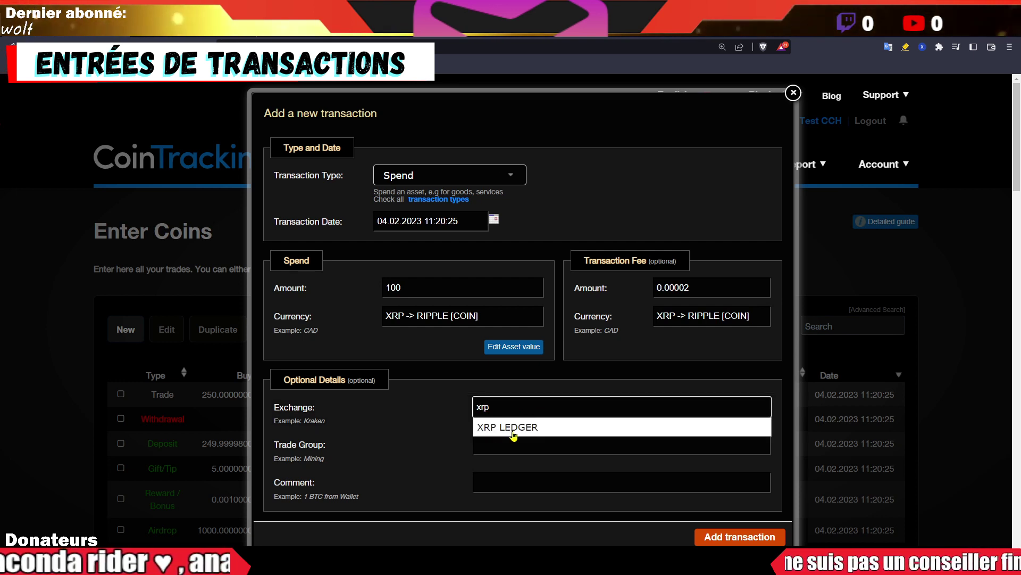
left_click(512, 431)
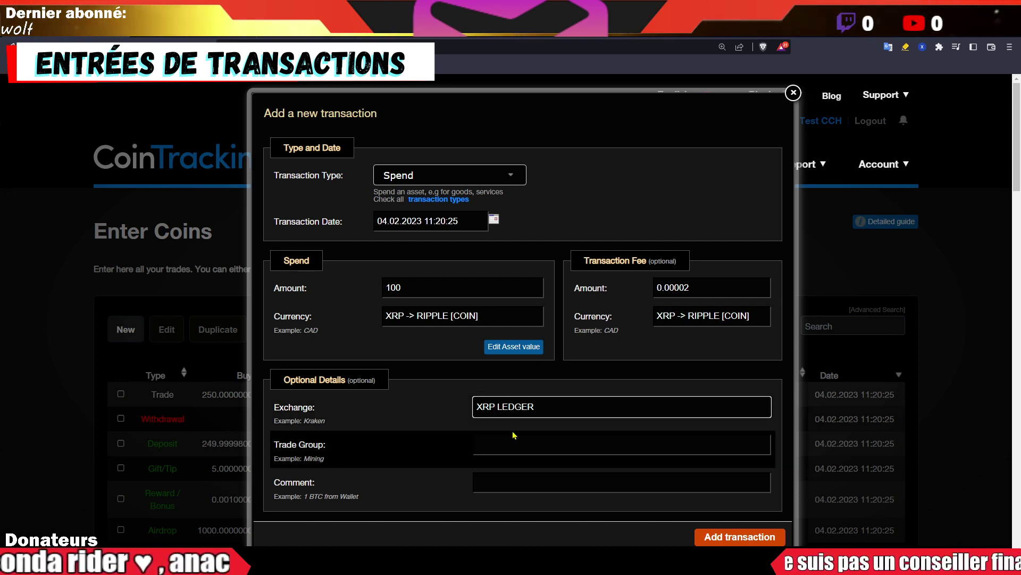
Set the spend's trade group to XRPL and submit it to the transaction list
left_click(523, 446)
type("xrpl")
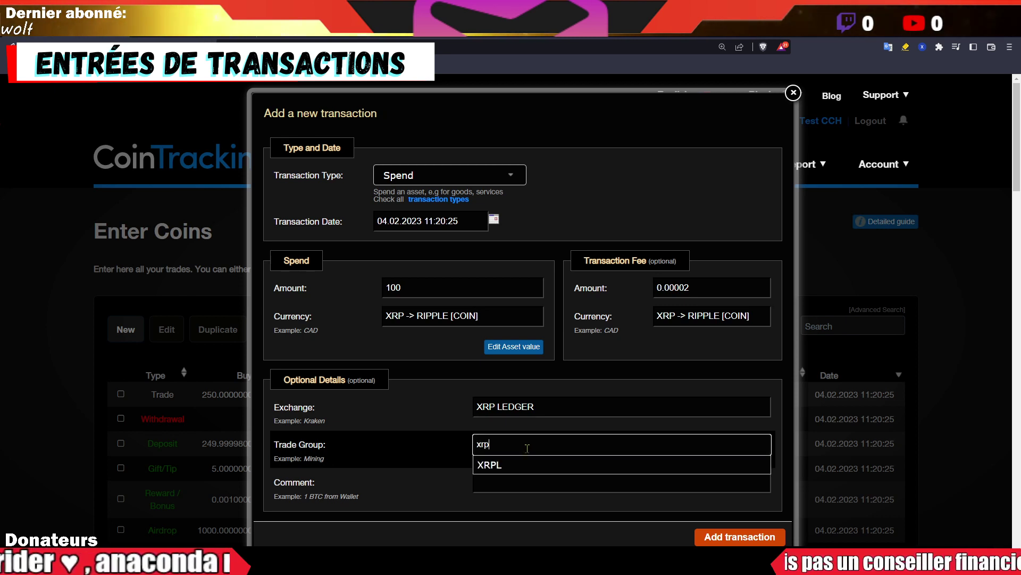
left_click(529, 462)
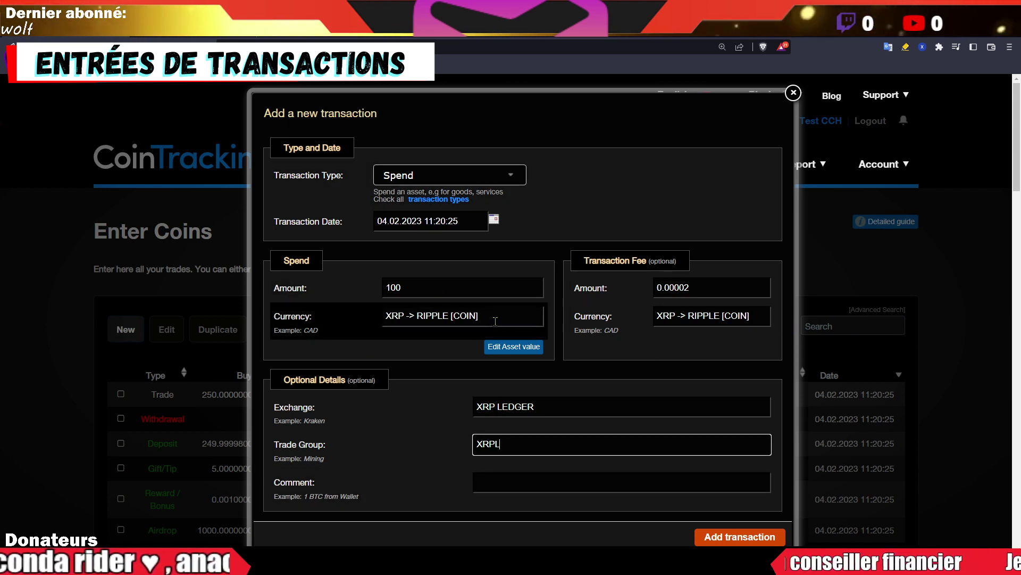
left_click(700, 379)
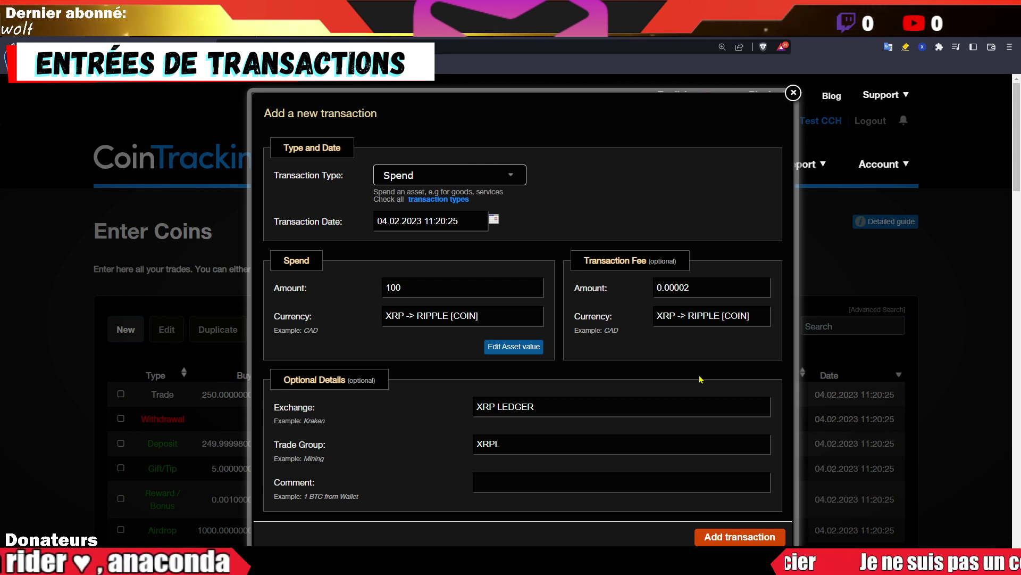
left_click(732, 536)
Start a duplicate of the 100 XRP spend and change its transaction type to Deposit
scroll(163, 451, "down", 3)
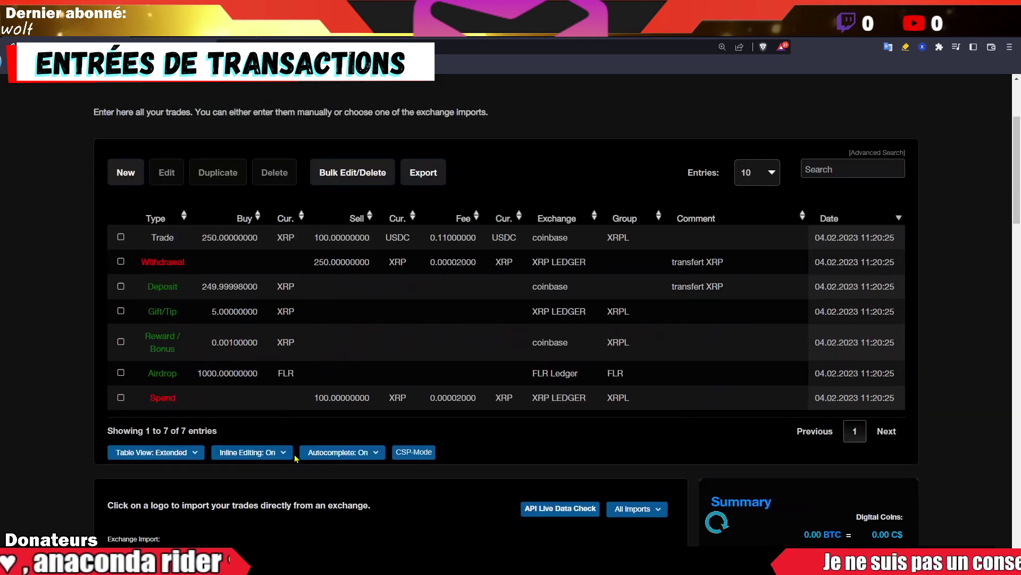
left_click(121, 396)
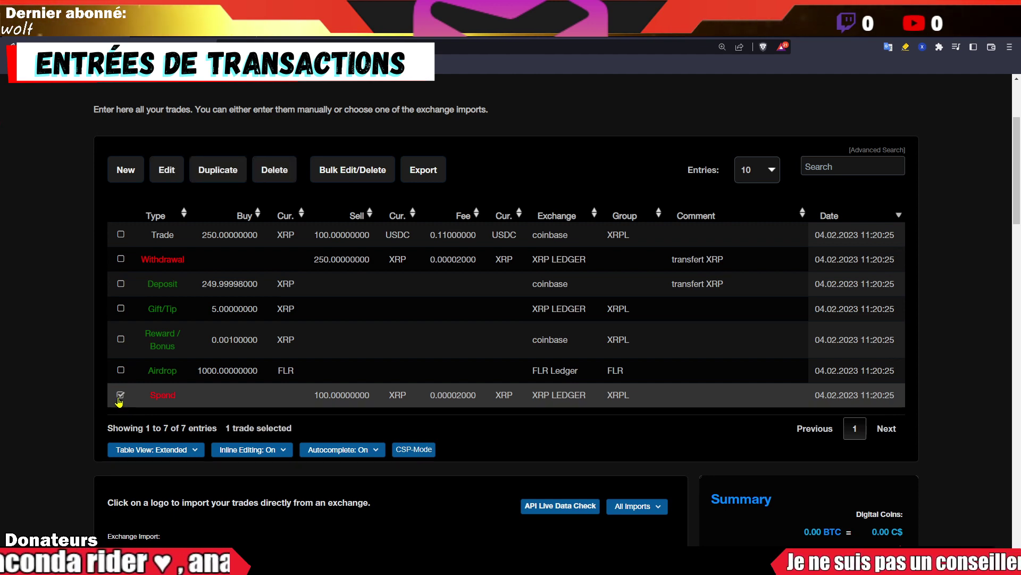
left_click(213, 173)
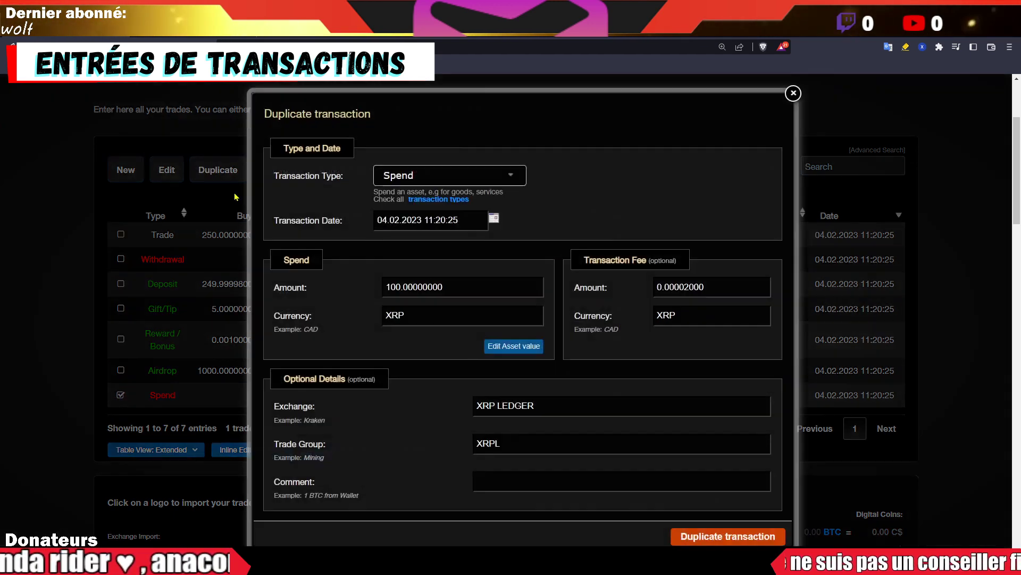
left_click(456, 175)
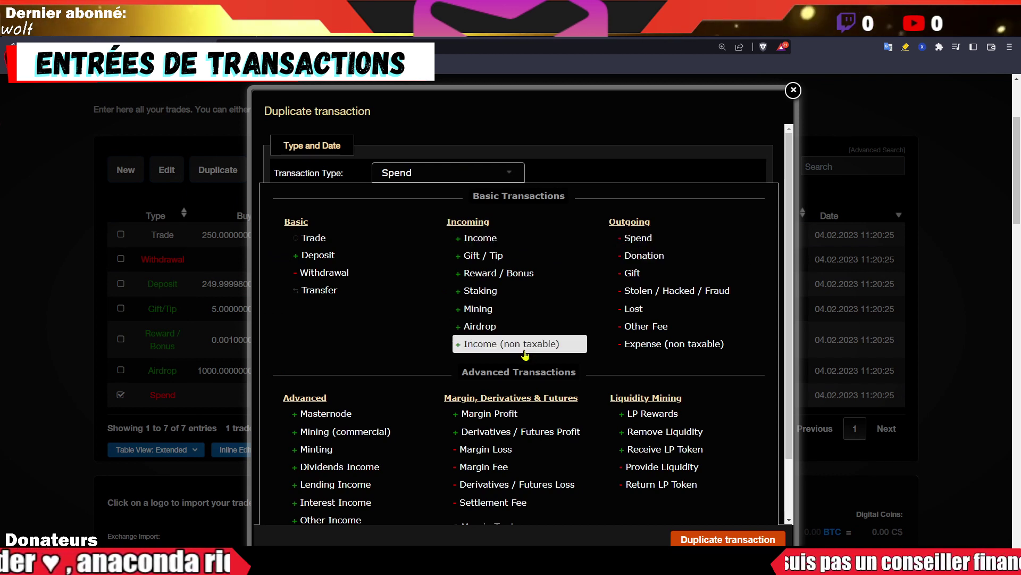
left_click(386, 258)
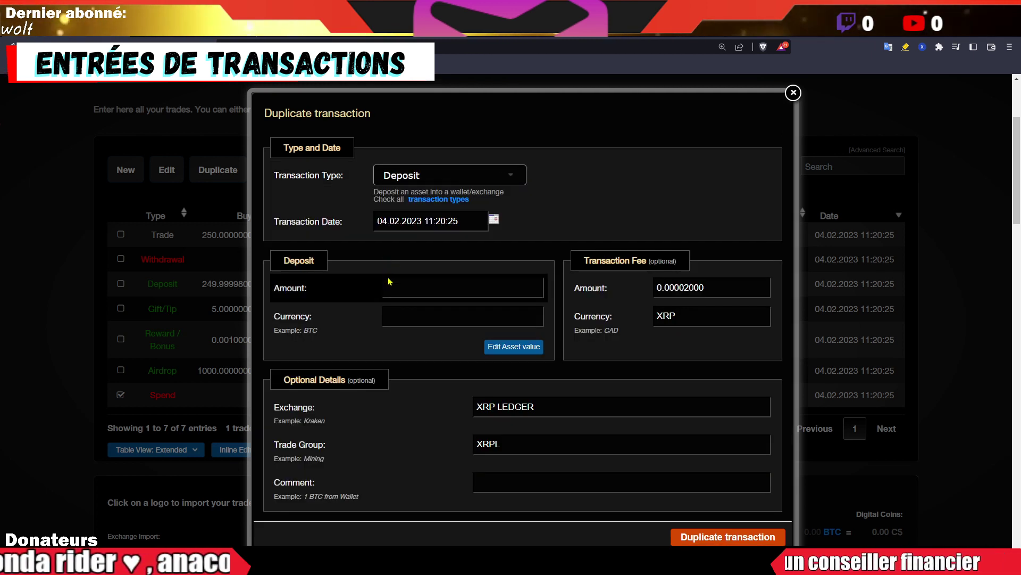
Set the deposit's amount to 1 and its currency to XRPUNK
left_click(413, 294)
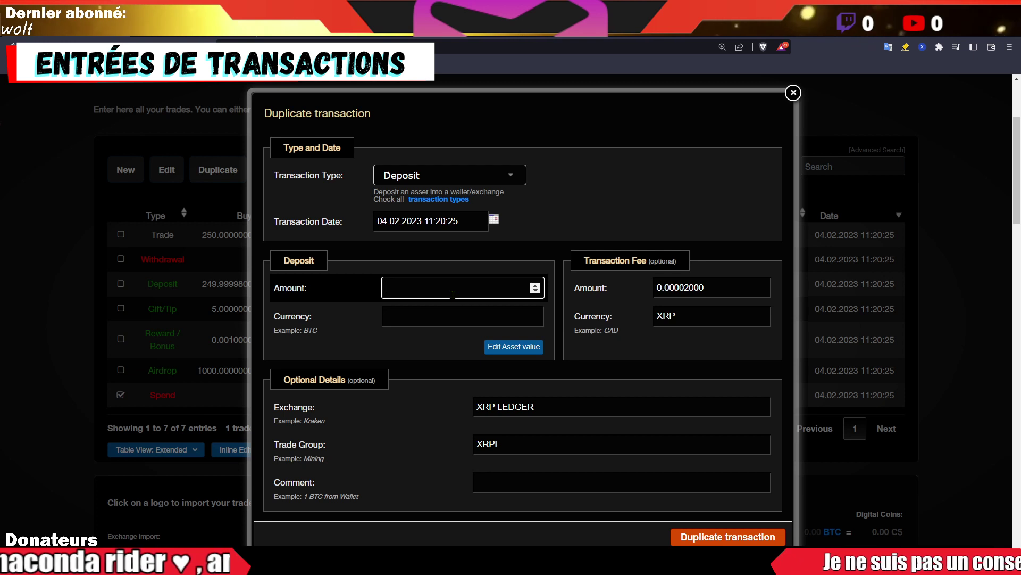
type("1")
left_click(444, 320)
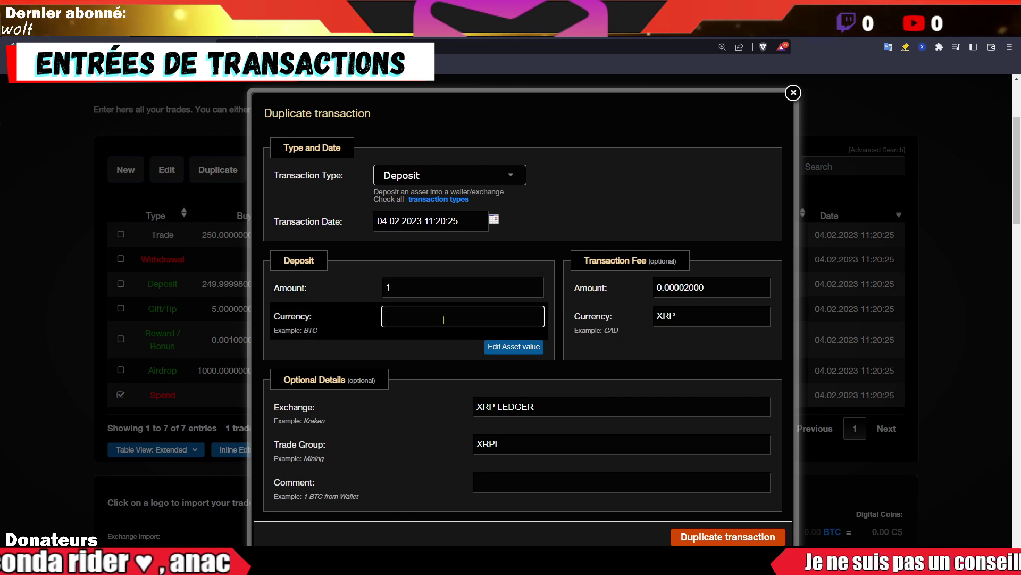
type("XRPINK")
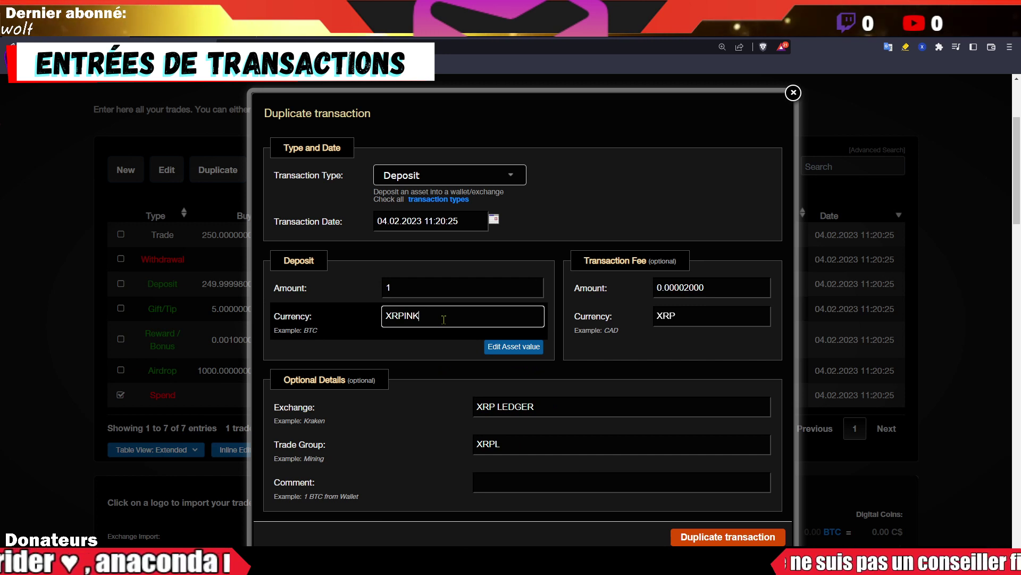
key("Left")
key("Left")
key("Left")
type("U")
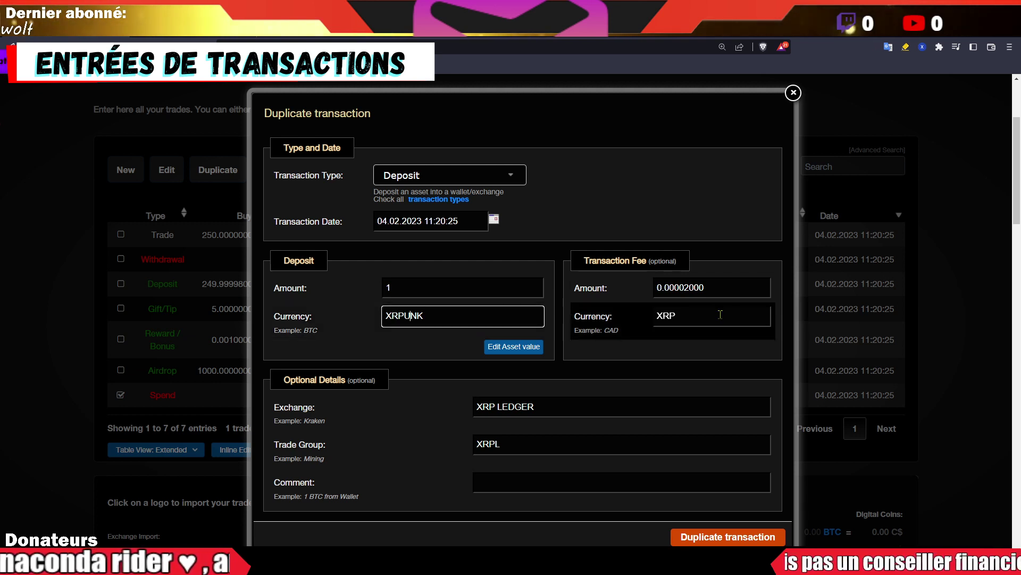
Clear the transaction fee's amount and currency in the duplicated transaction
double_click(686, 287)
key("BackSpace")
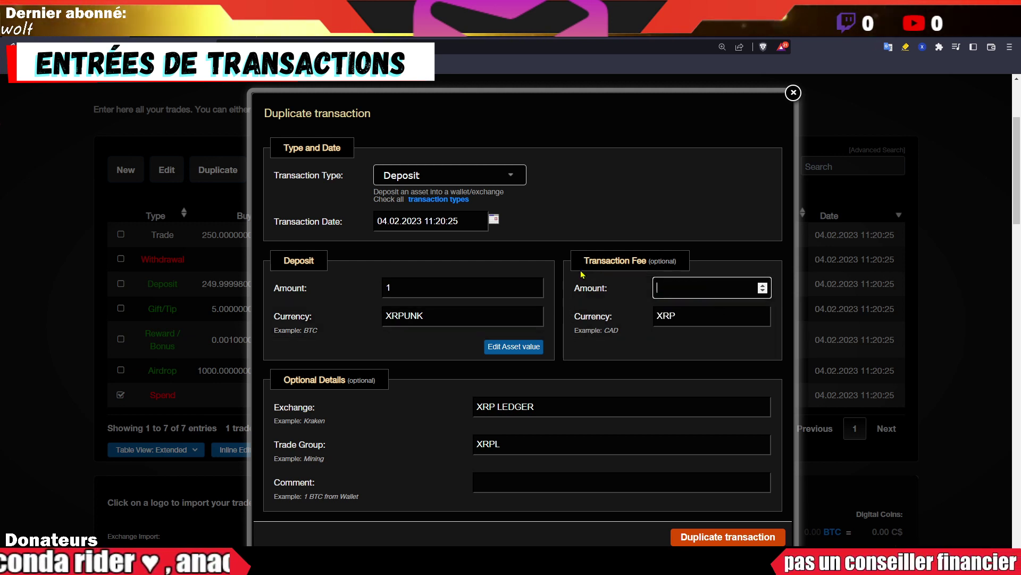
key("Tab")
key("BackSpace")
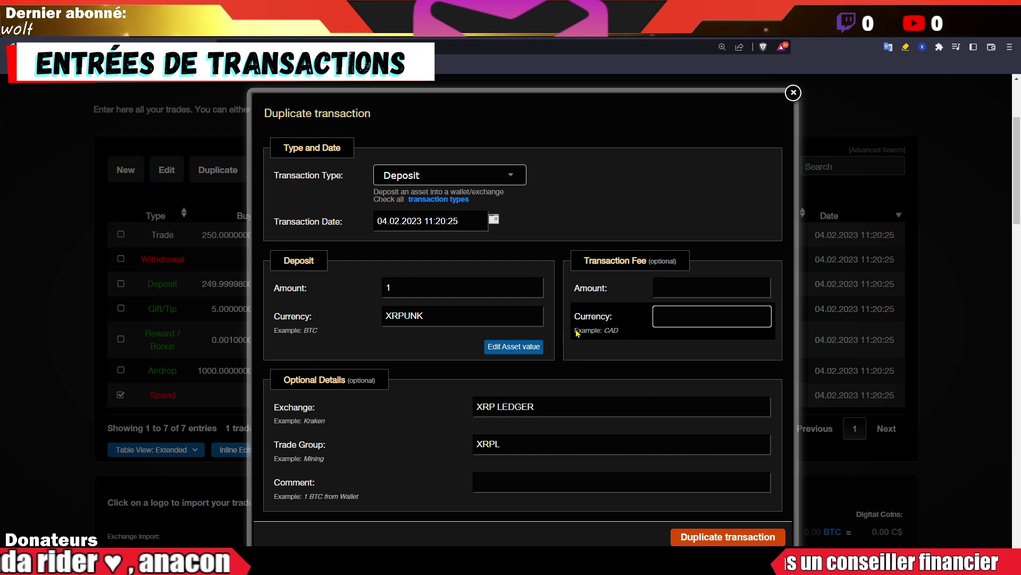
Reveal the optional deposit value in CAD, check the exchange and trade group, and submit the duplicated transaction
left_click(512, 348)
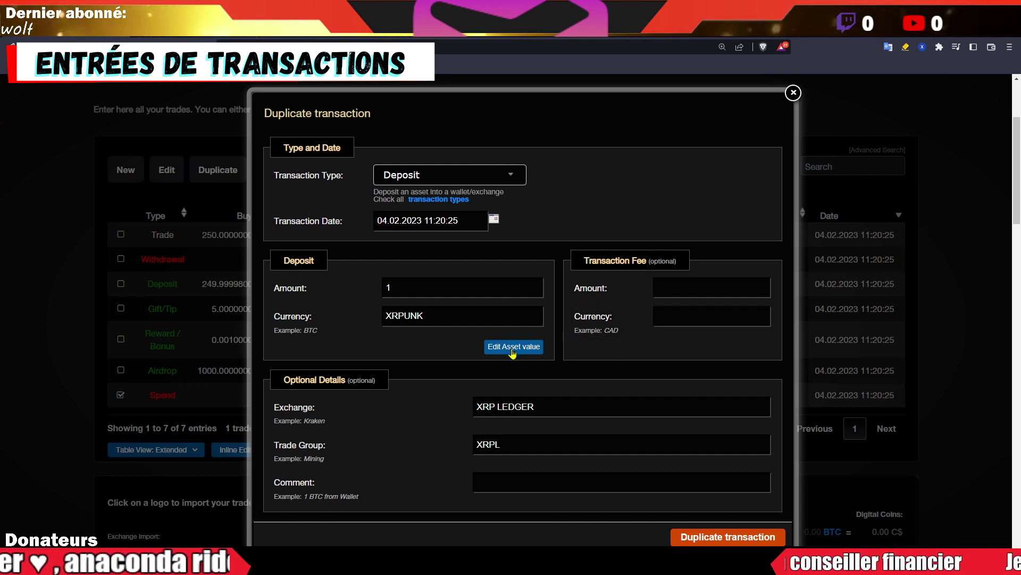
left_click(512, 403)
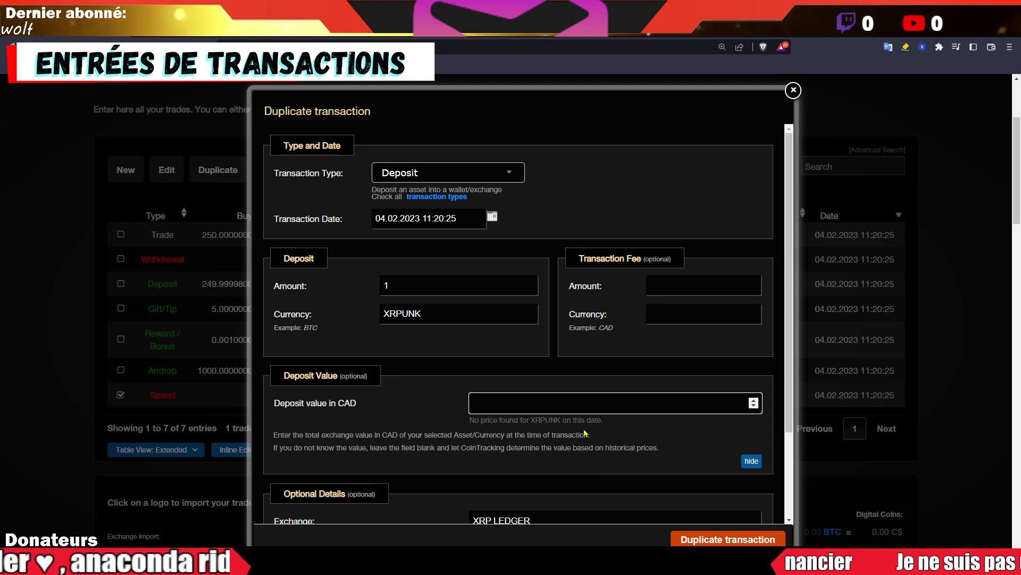
scroll(683, 509, "down", 2)
scroll(684, 510, "down", 2)
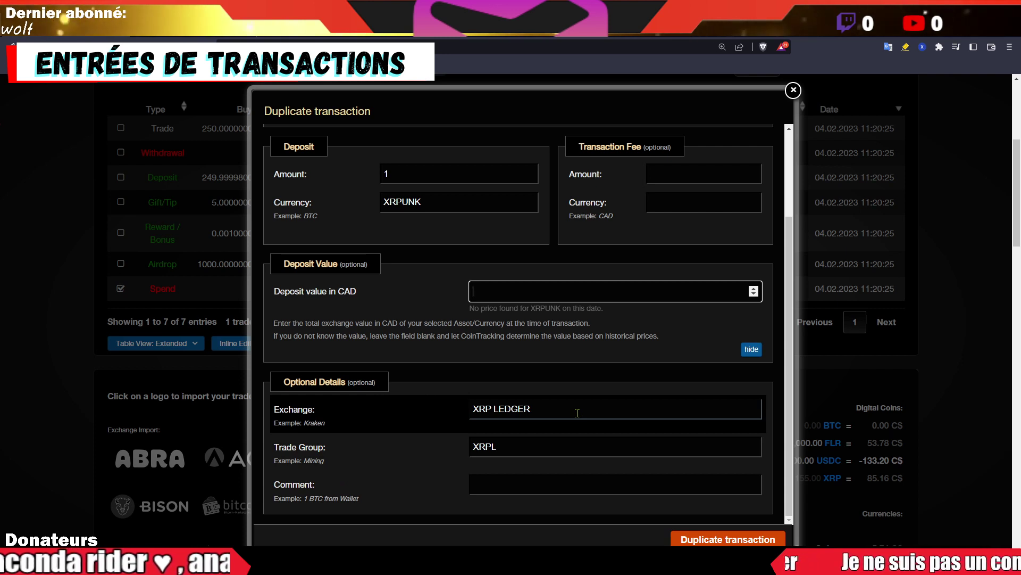
left_click(577, 412)
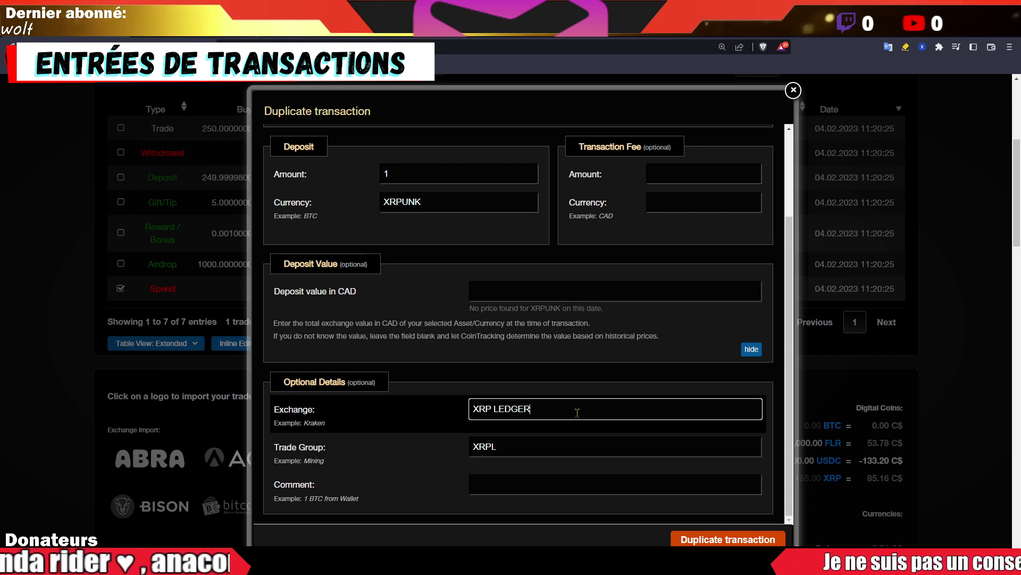
left_click(571, 439)
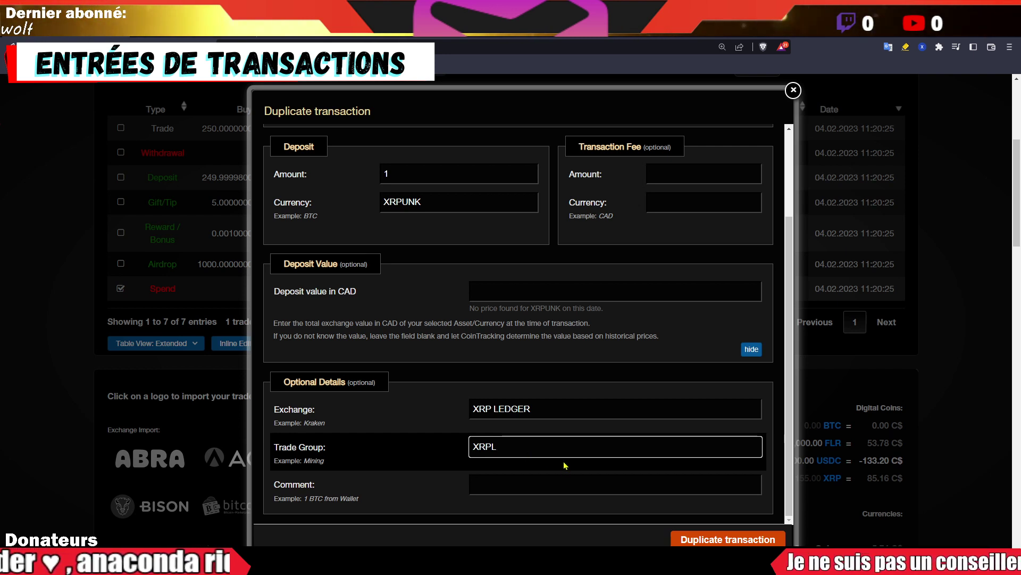
scroll(684, 509, "up", 2)
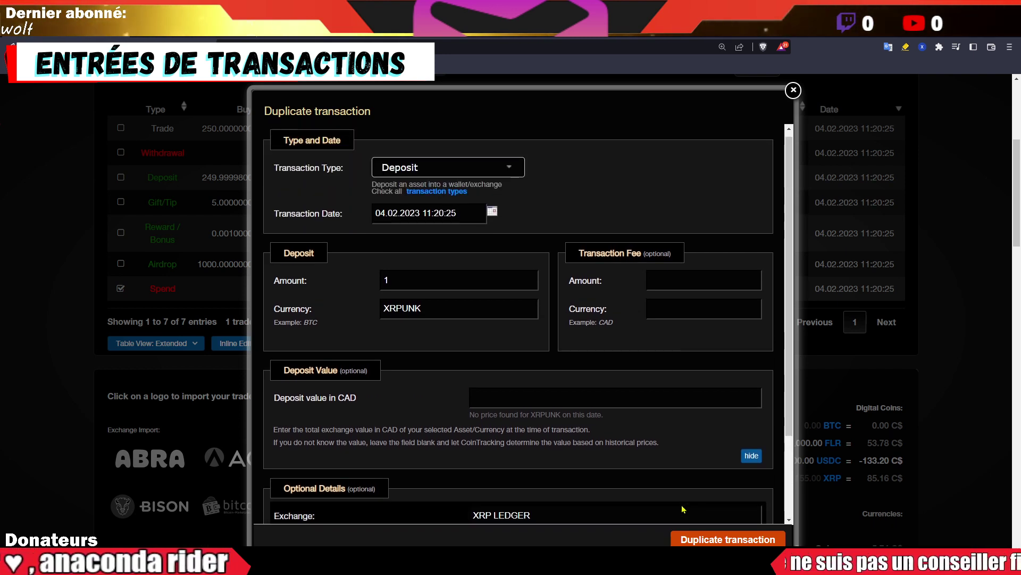
left_click(451, 310)
left_click(728, 539)
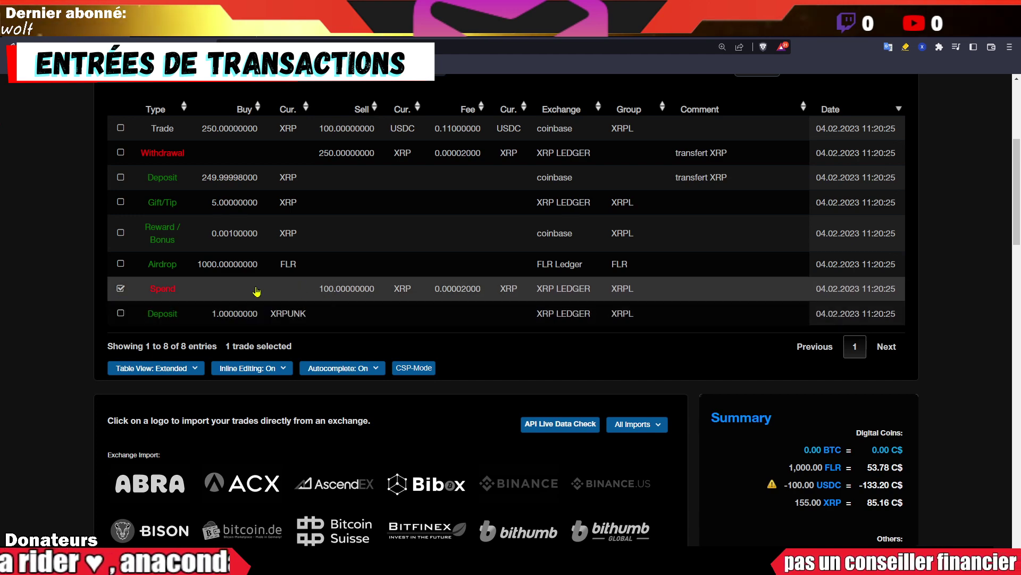
Edit the spend transaction to use the date 01.02.2023 and a spend value of 53.43833000 CAD, and save it
scroll(118, 225, "up", 3)
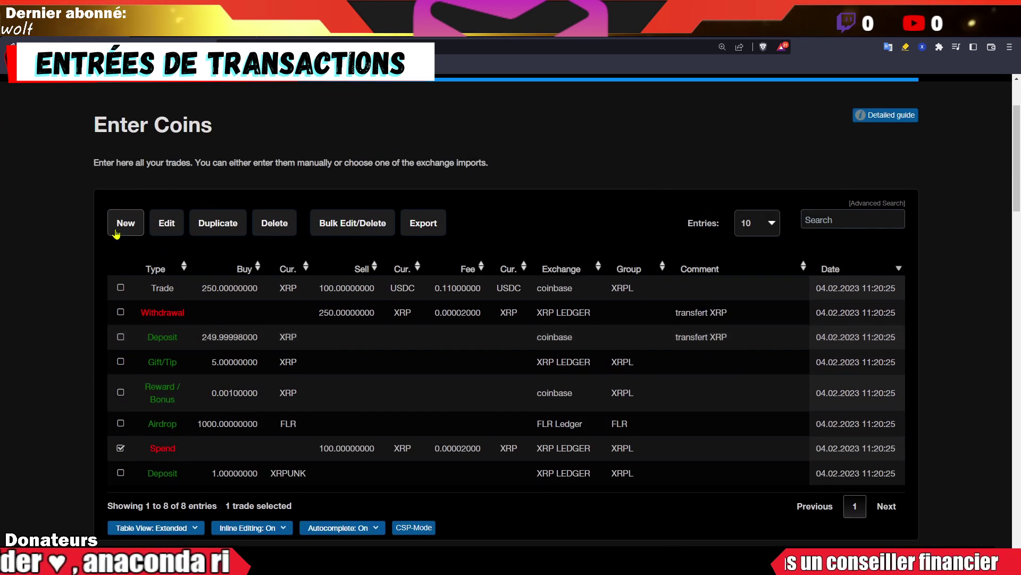
left_click(166, 223)
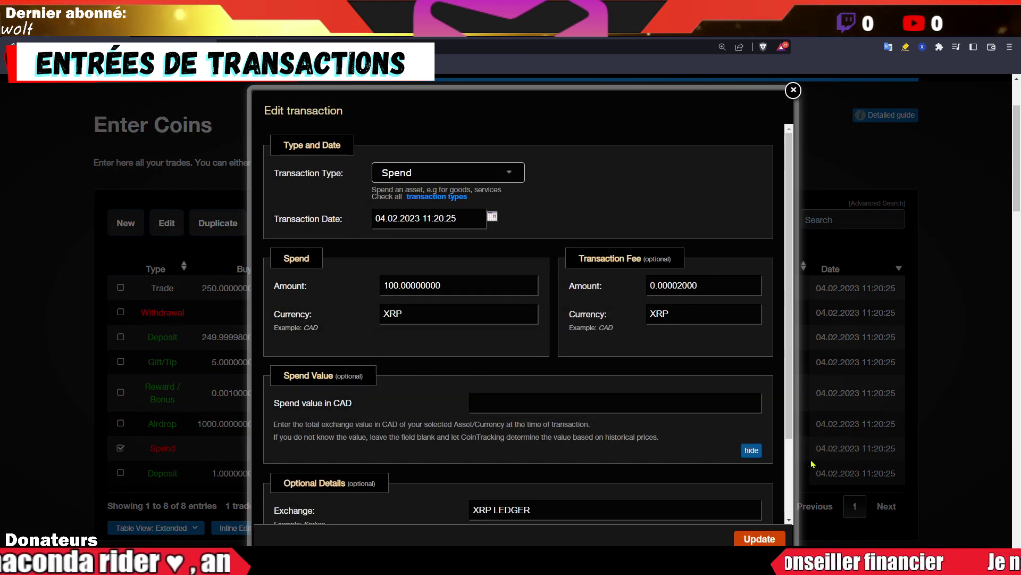
left_click(748, 453)
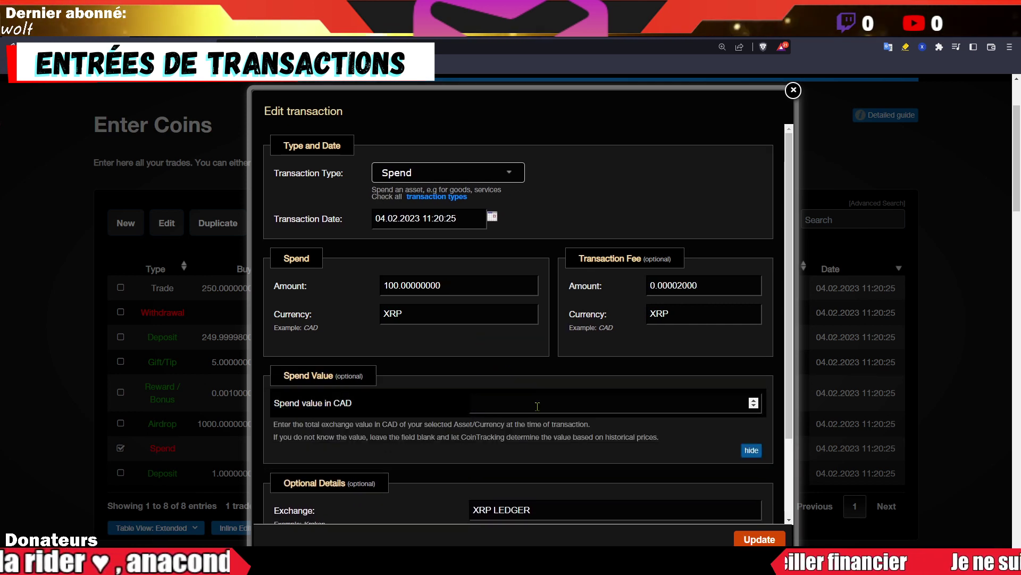
left_click(537, 407)
type("54.94198997")
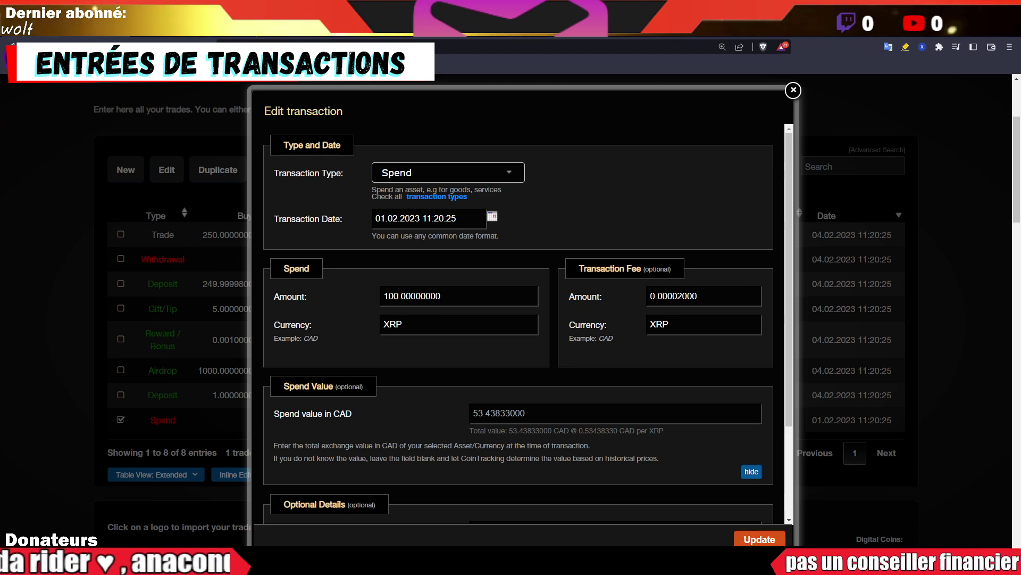
left_click(758, 540)
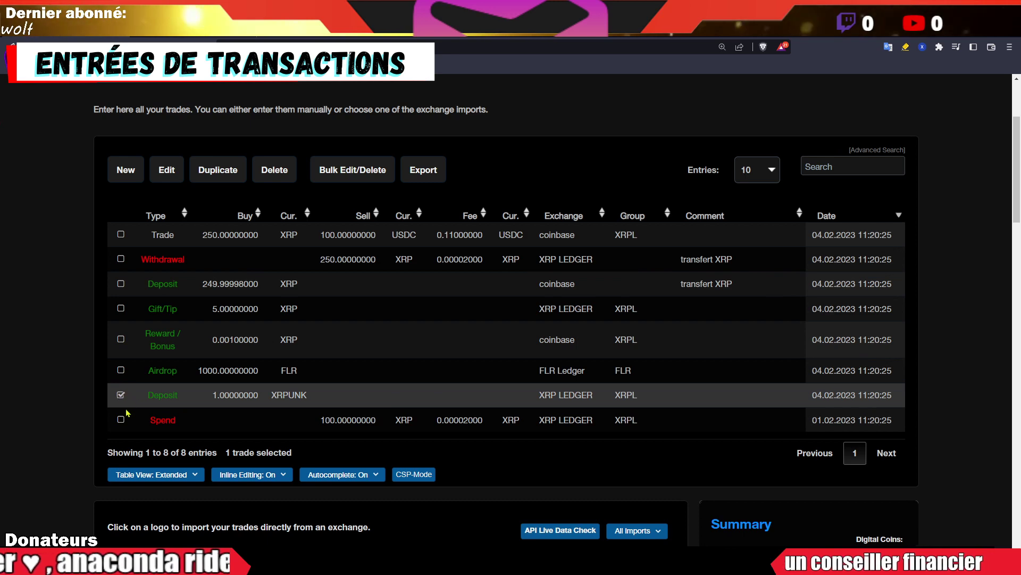
Open the XRPUNK deposit for editing and set its deposit value to 53.43833000 CAD
left_click(164, 180)
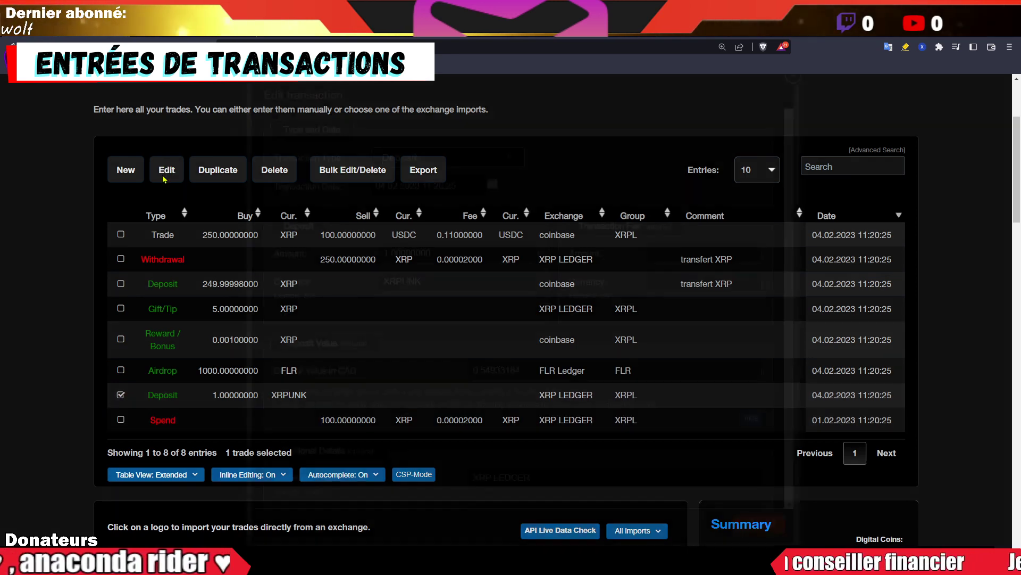
left_click(532, 398)
double_click(532, 398)
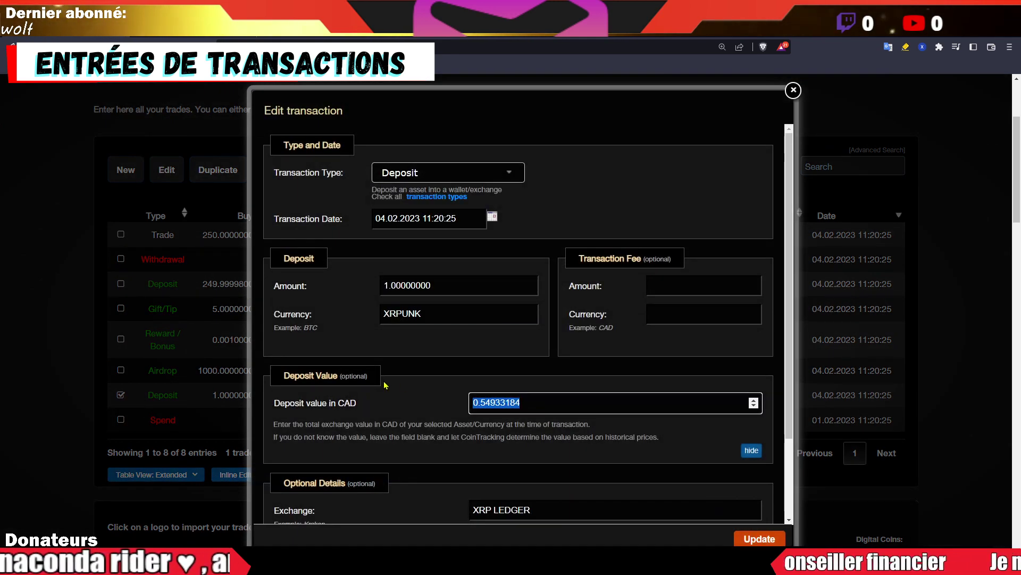
type("53.43833000")
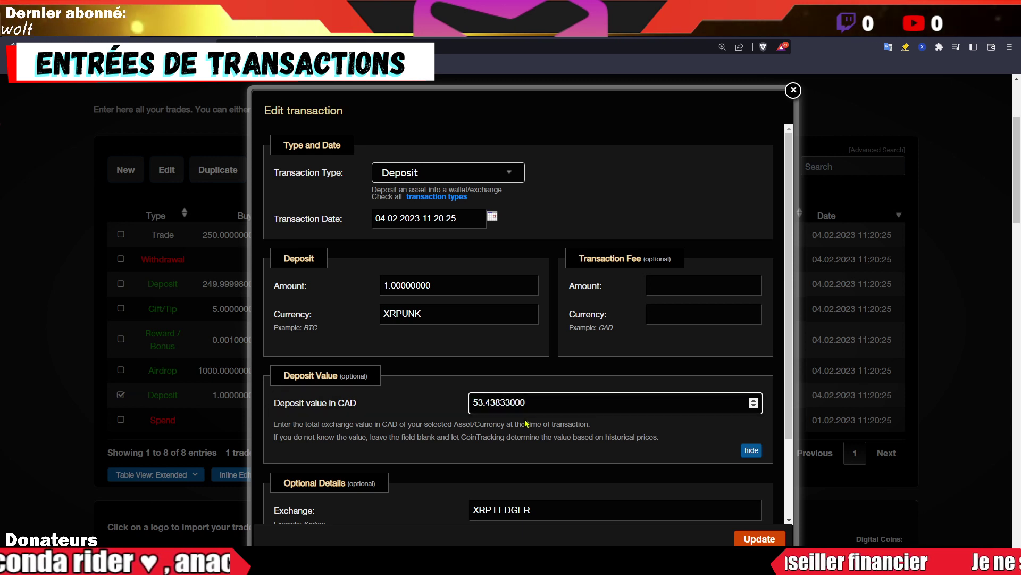
Add the comment "Achat NFT" to the XRPUNK deposit
scroll(508, 480, "down", 2)
left_click(507, 485)
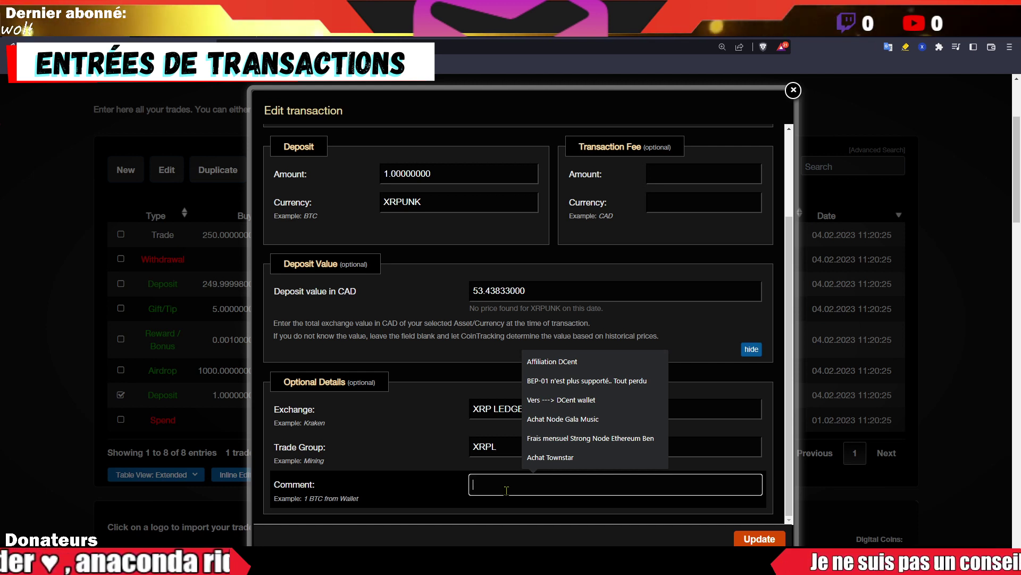
type("Achat NF")
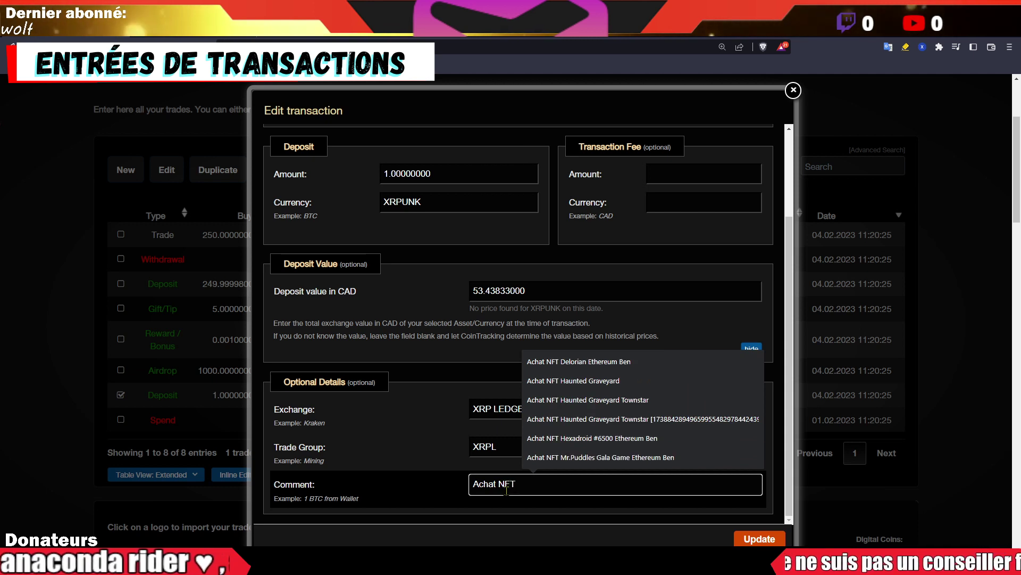
type("T")
key("Escape")
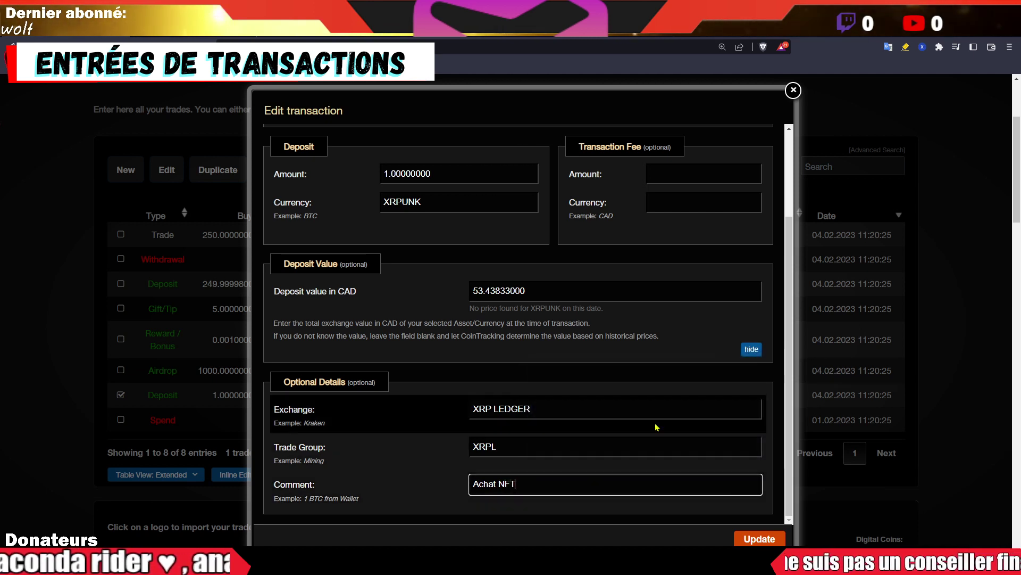
Change the XRPUNK deposit's date to 01.02.2023, re-enter its value as 53.43833000 CAD and save the update
scroll(441, 240, "up", 2)
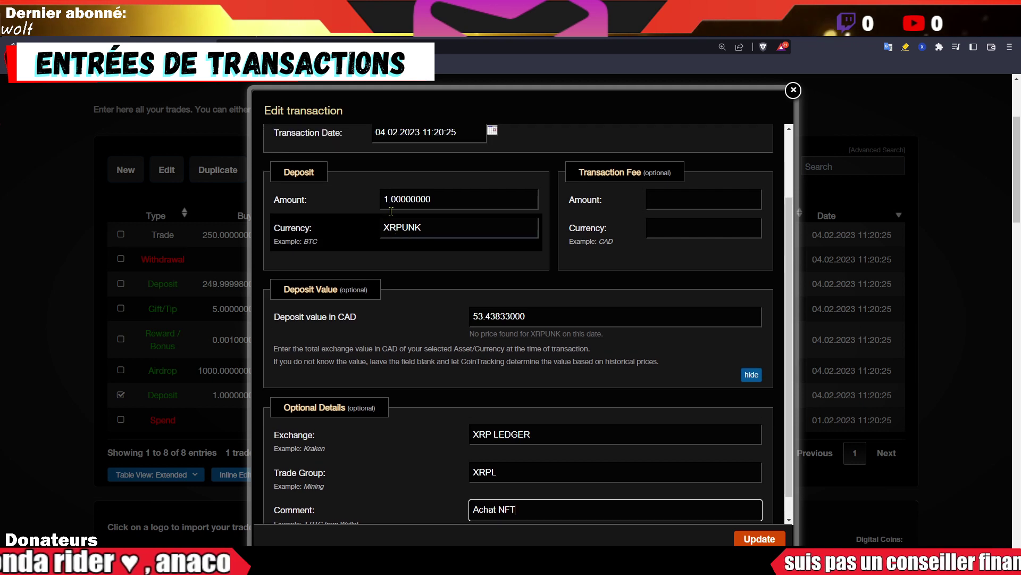
left_click(492, 216)
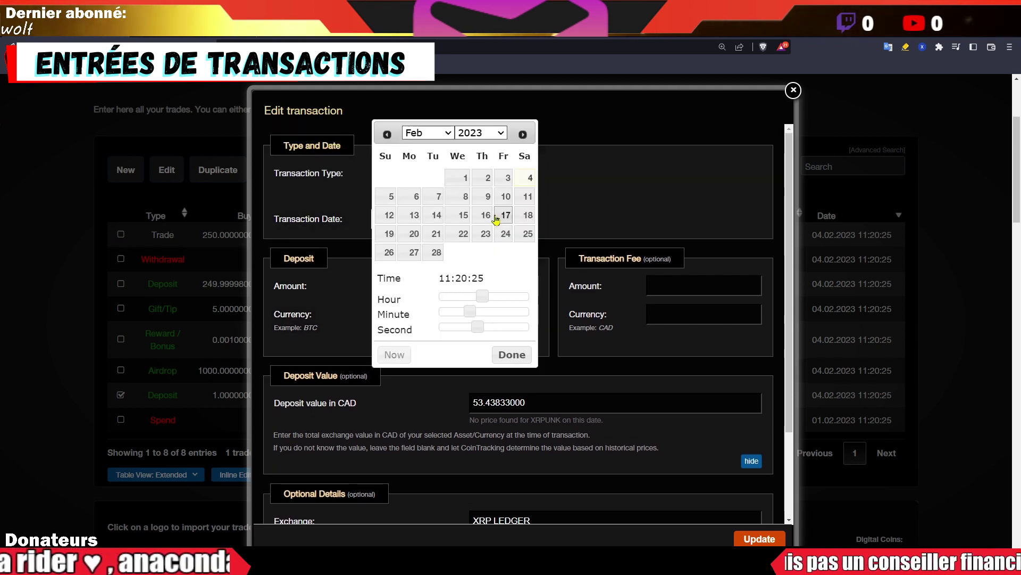
left_click(464, 178)
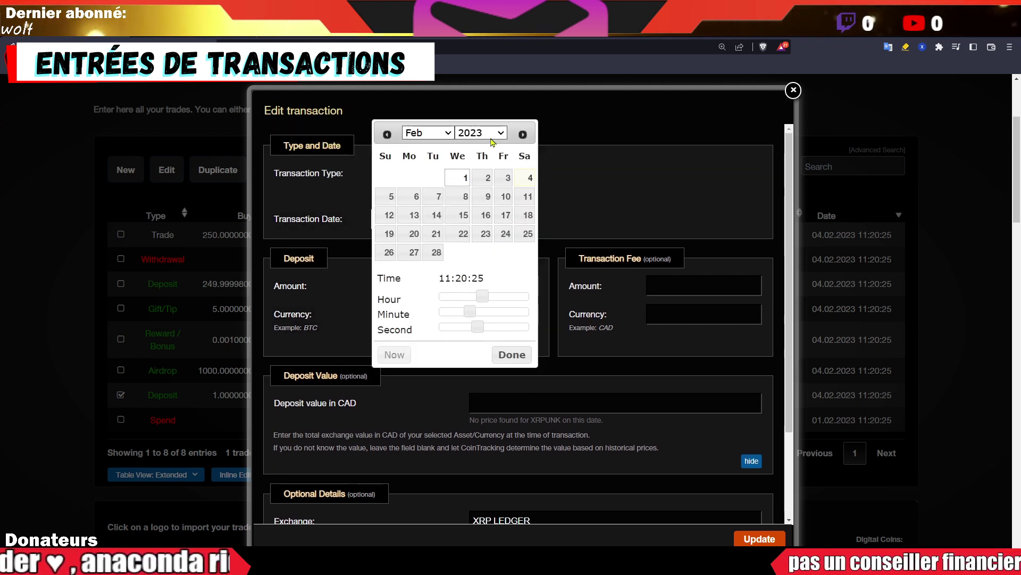
left_click(512, 354)
left_click(515, 393)
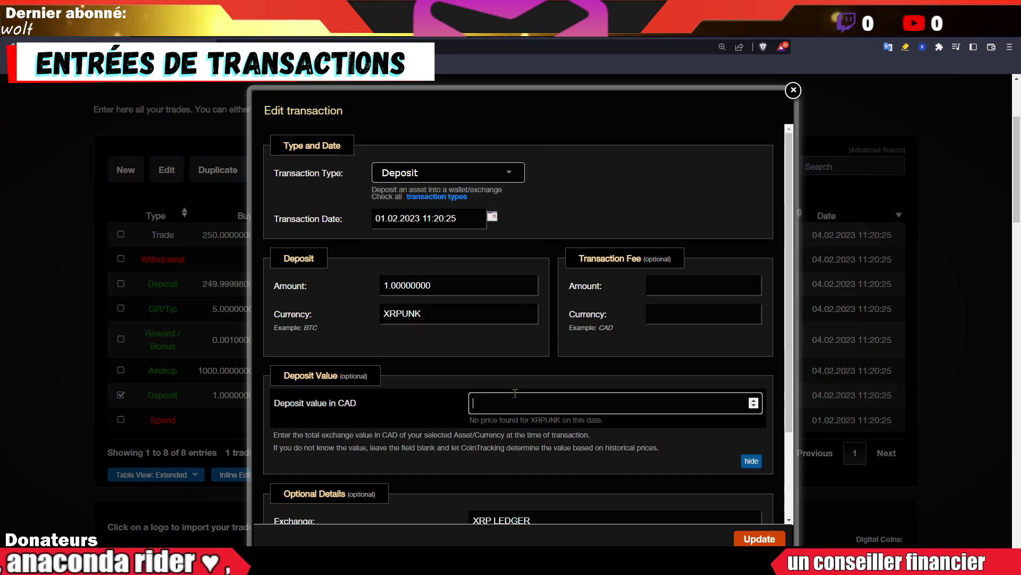
type("53.43833000")
left_click(739, 535)
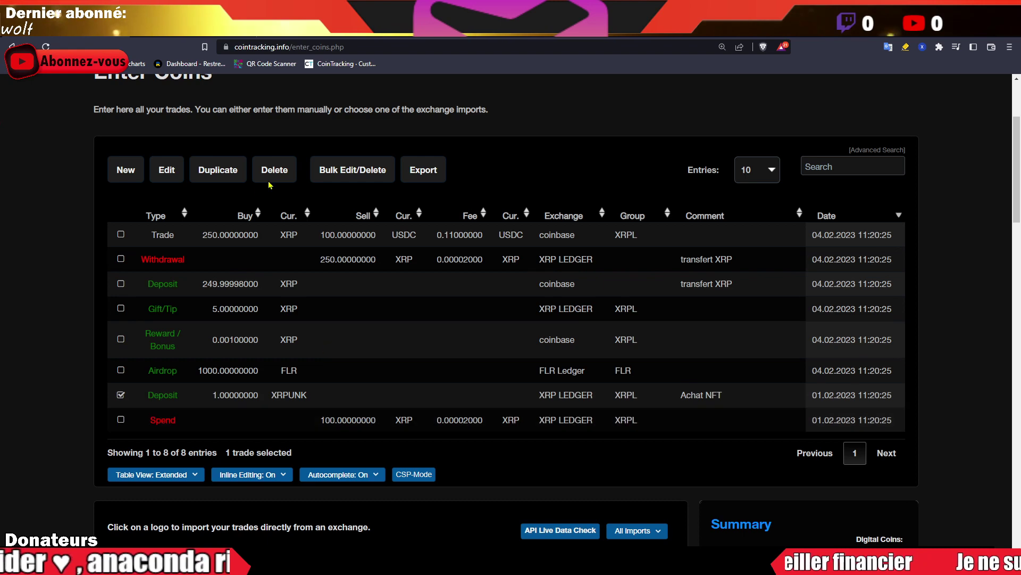
left_click(166, 170)
left_click(793, 90)
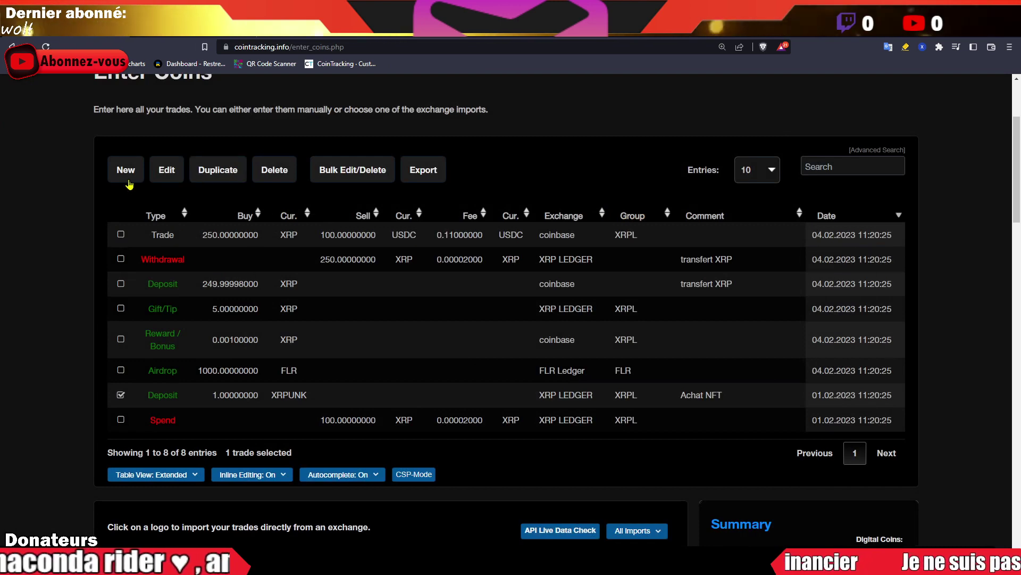
Examine the basic, advanced, margin and liquidity mining transaction types offered for a new transaction, and close the form without adding one
left_click(128, 181)
left_click(426, 180)
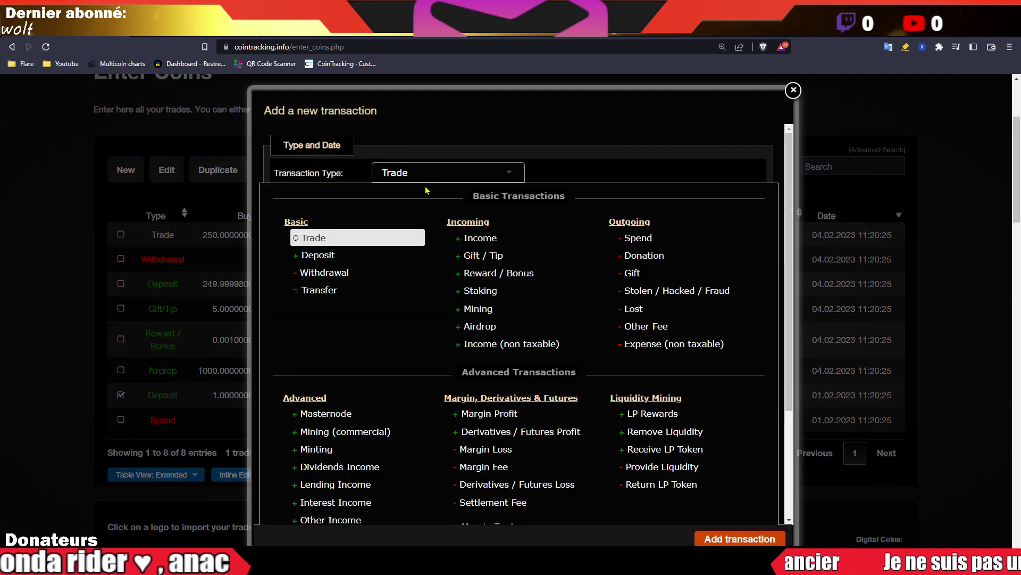
scroll(519, 362, "down", 2)
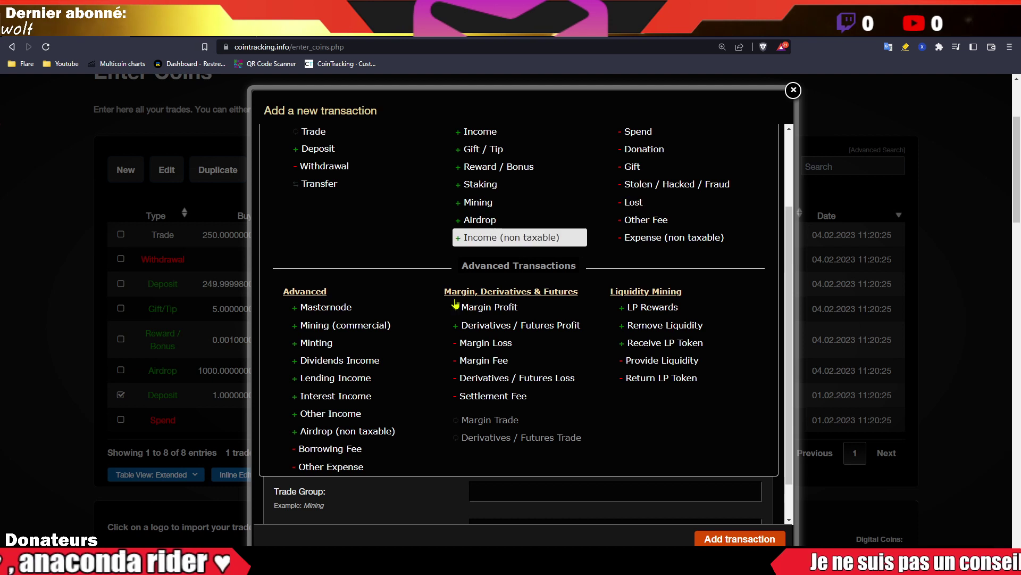
scroll(344, 284, "down", 1)
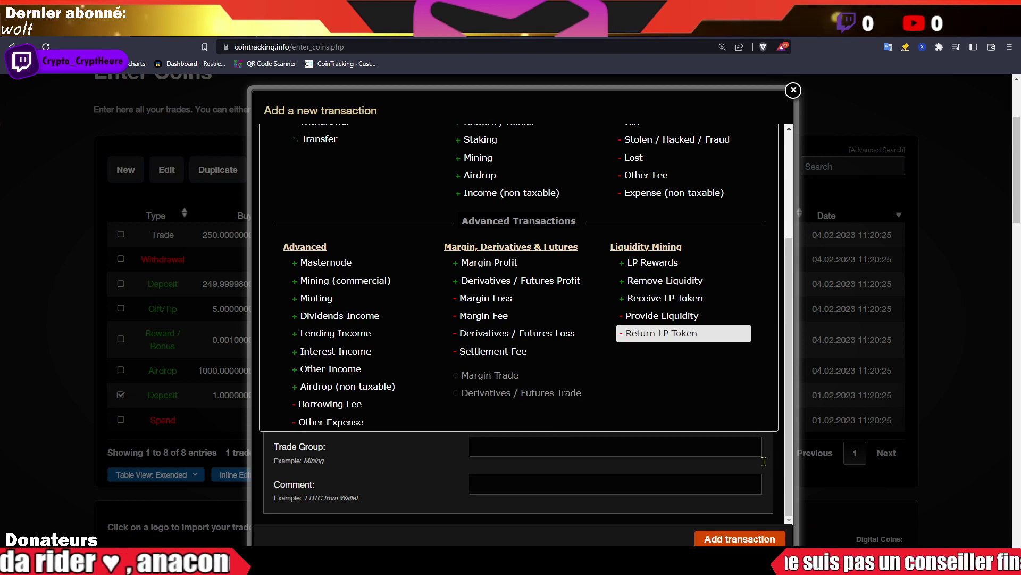
scroll(649, 320, "up", 5)
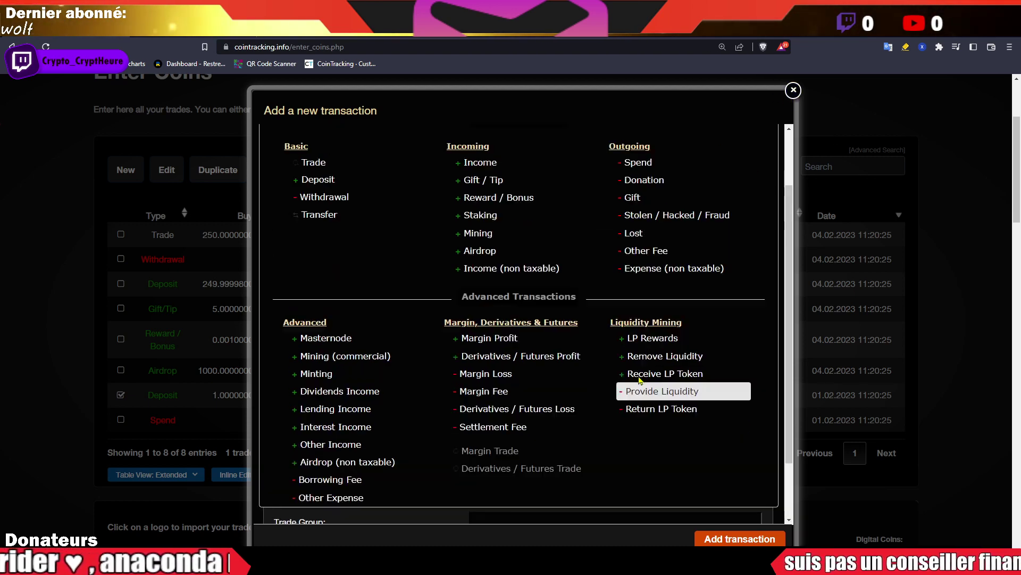
left_click(510, 119)
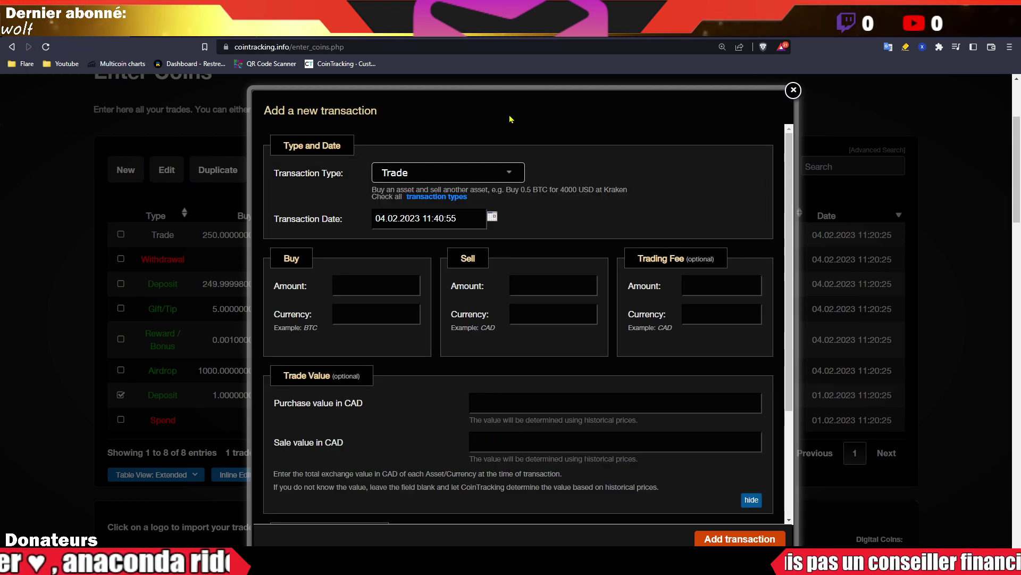
left_click(793, 91)
Review the XRPUNK deposit's currency and deposit value in its edit form, and close it without saving
scroll(672, 189, "up", 2)
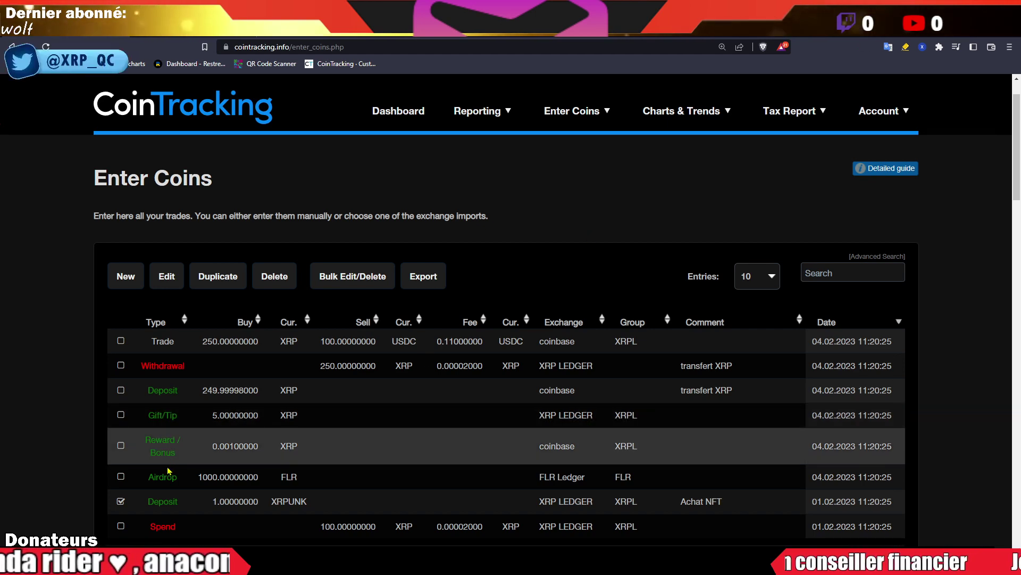
left_click(166, 277)
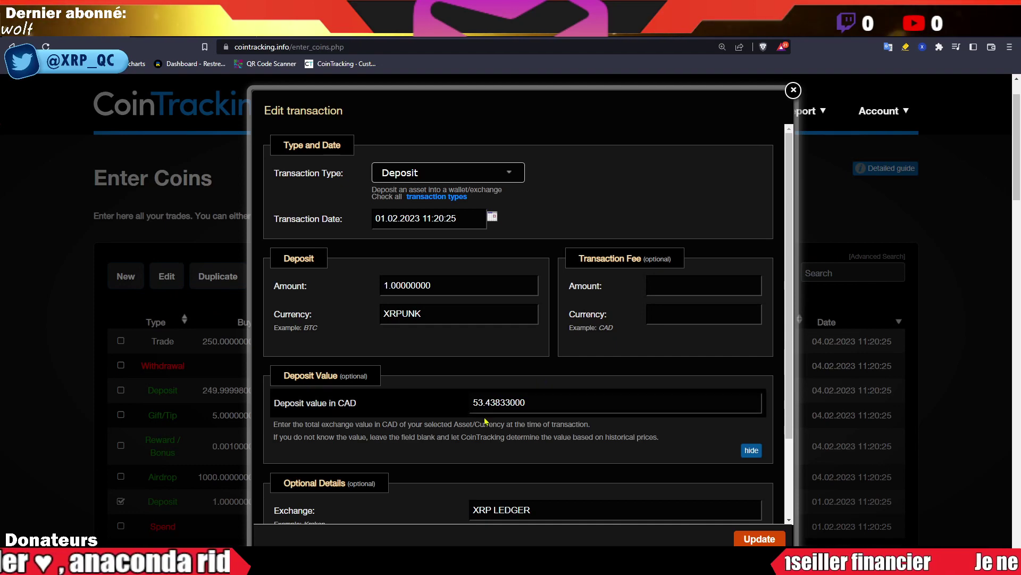
mouse_move(806, 106)
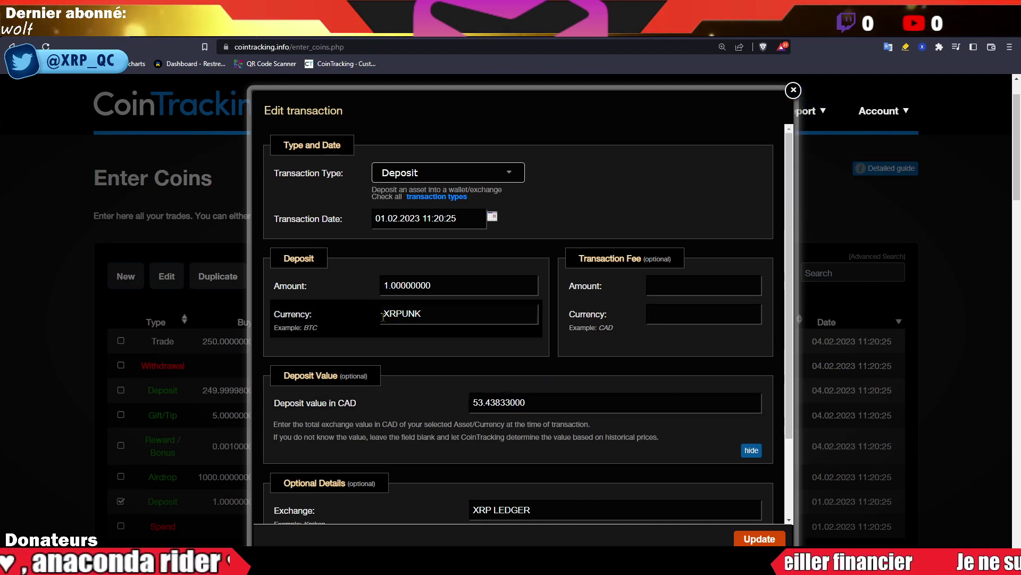
left_click(793, 90)
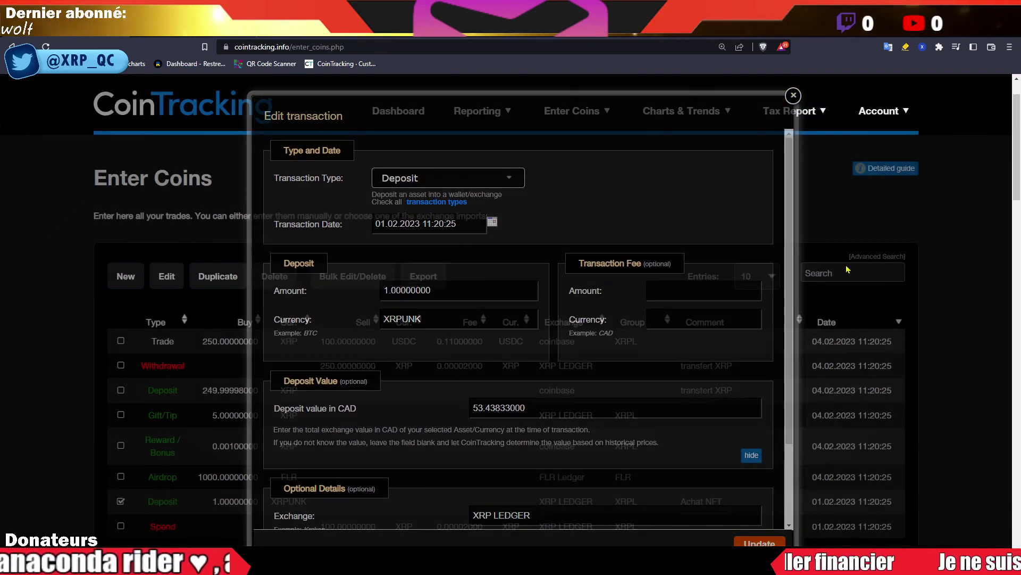